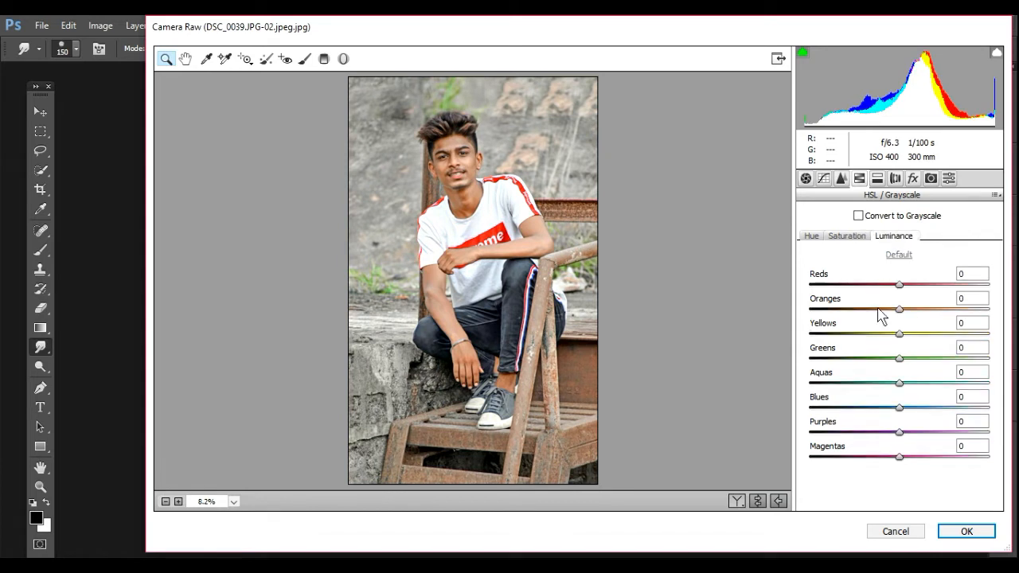
Step: Set the HSL saturation to Reds +98, Oranges -13, Yellows -24, Greens +75 and Blues -31
{"action": "left_click_drag", "start_coordinate": [886, 333], "coordinate": [886, 362]}
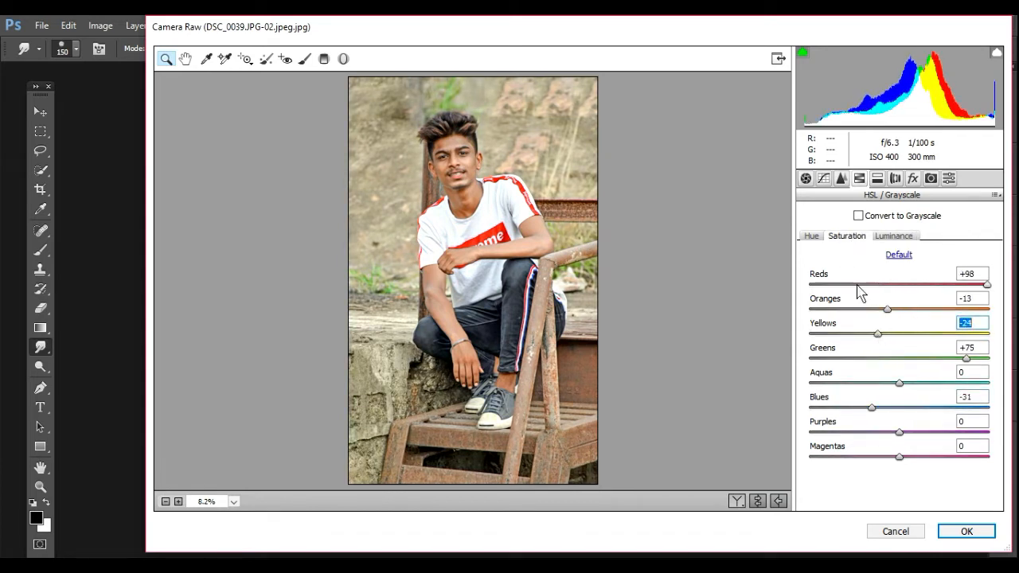
Step: Set the HSL luminance to Reds -2, Oranges +14, Yellows +12, Greens -18 and Blues -13, and apply the Camera Raw adjustments
{"action": "left_click", "coordinate": [893, 236]}
{"action": "left_click_drag", "start_coordinate": [899, 407], "coordinate": [892, 411]}
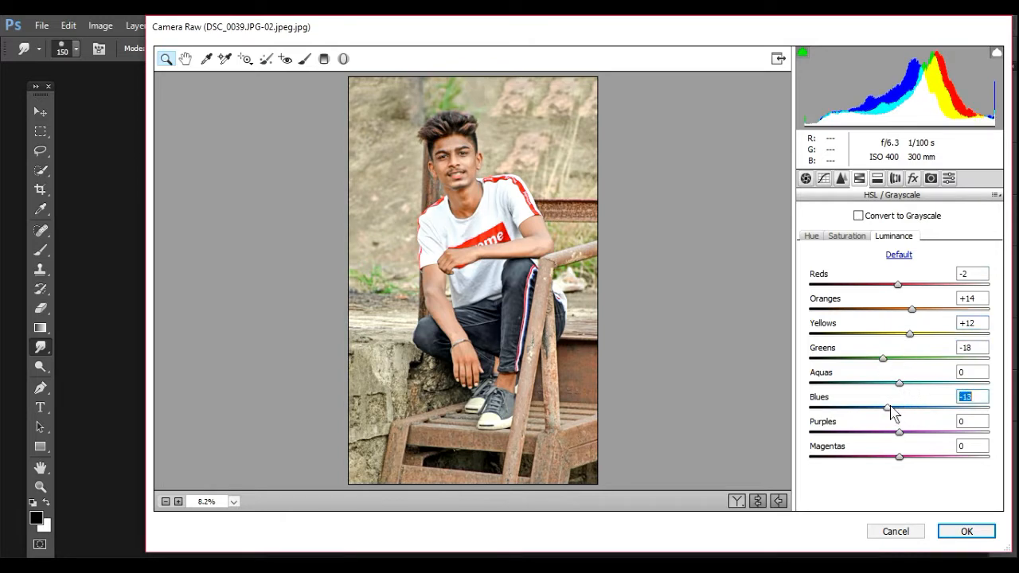
{"action": "left_click", "coordinate": [964, 531]}
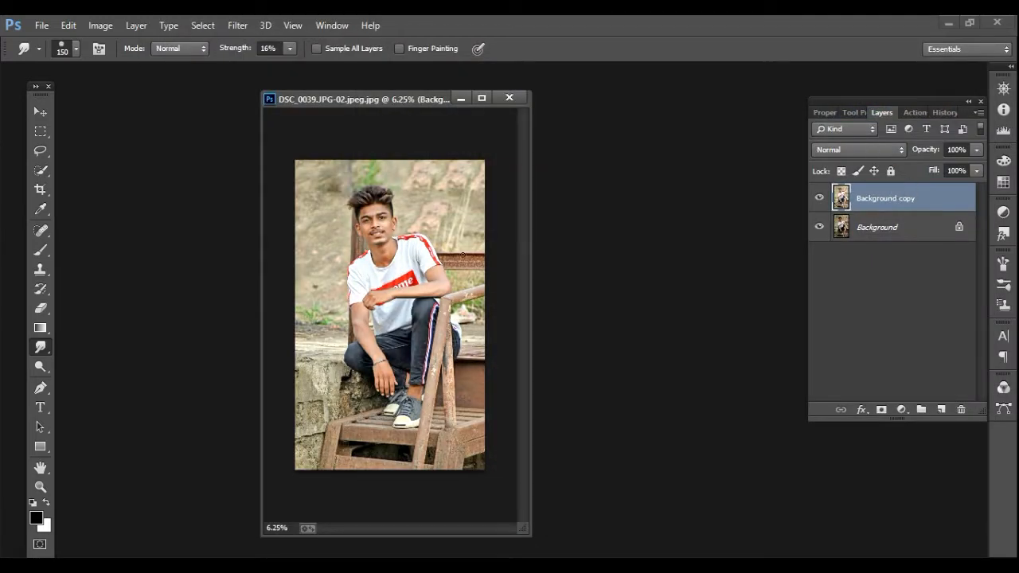
Step: Smooth the skin on the man's forehead, cheeks and nose with the Smudge tool on the Background copy layer
{"action": "key", "text": "ctrl+space"}
{"action": "left_click", "coordinate": [386, 259], "text": "ctrl"}
{"action": "double_click", "coordinate": [447, 100]}
{"action": "left_click", "coordinate": [468, 259], "text": "ctrl"}
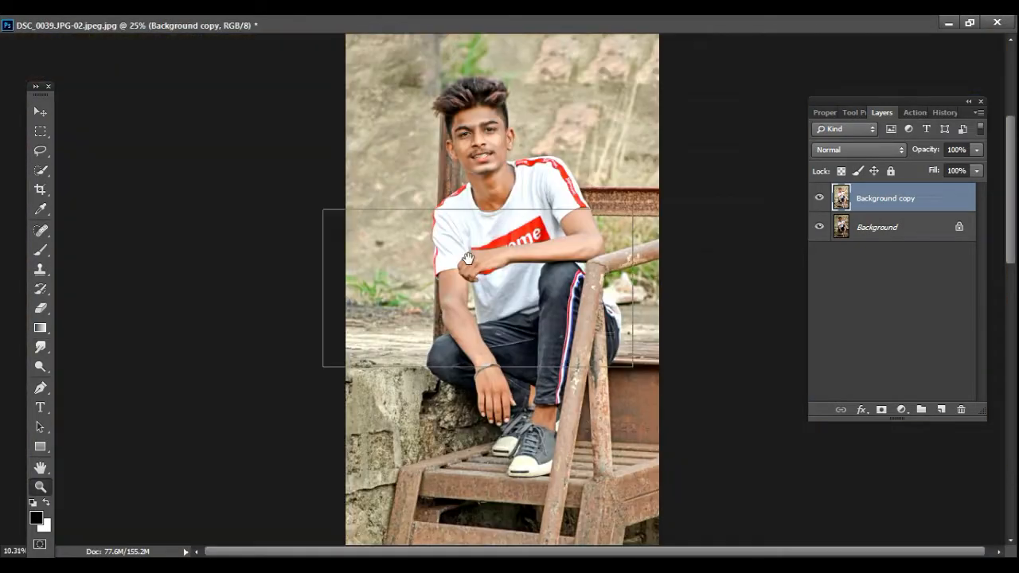
{"action": "mouse_move", "coordinate": [468, 258]}
{"action": "left_mouse_down"}
{"action": "mouse_move", "coordinate": [434, 187]}
{"action": "mouse_move", "coordinate": [426, 331]}
{"action": "left_mouse_up"}
{"action": "left_click", "coordinate": [40, 349]}
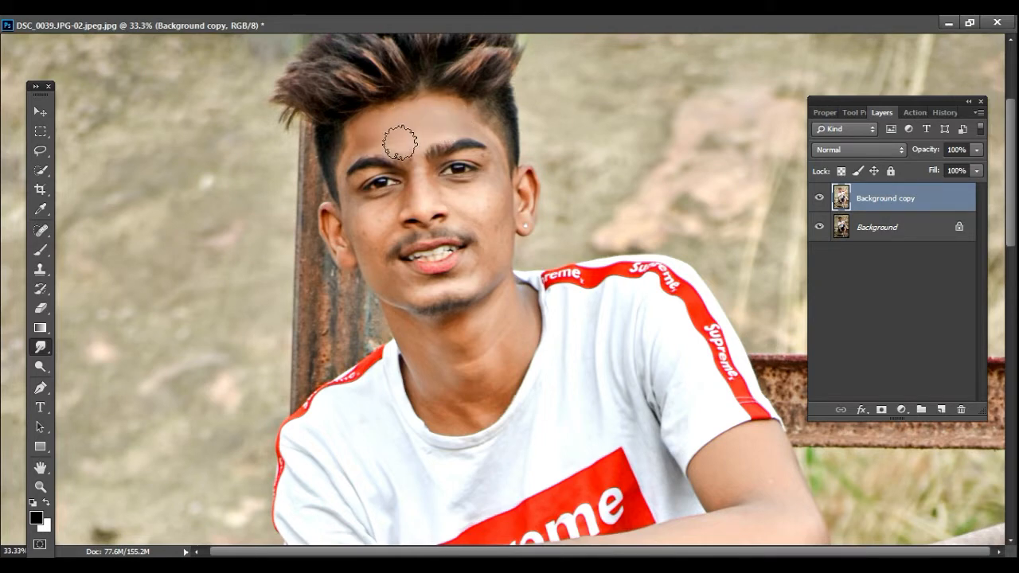
{"action": "key", "text": "ctrl+space"}
{"action": "left_click", "coordinate": [380, 146], "text": "ctrl"}
{"action": "left_click_drag", "start_coordinate": [380, 146], "coordinate": [449, 162]}
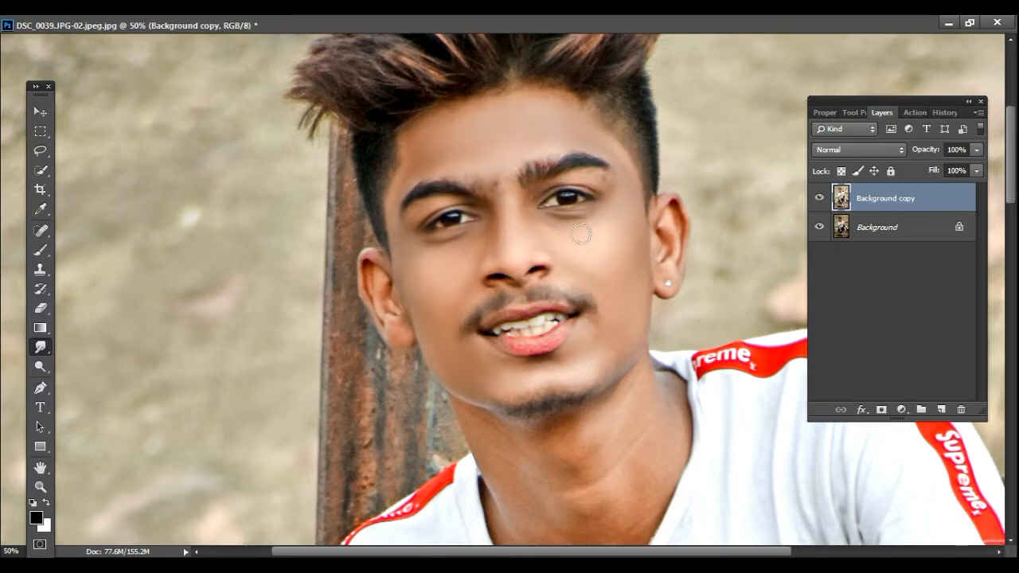
Step: Smudge the skin of the chin, jaw and neck smooth, and use a smaller brush around the moustache
{"action": "scroll", "coordinate": [581, 233], "scroll_direction": "down", "scroll_amount": 3}
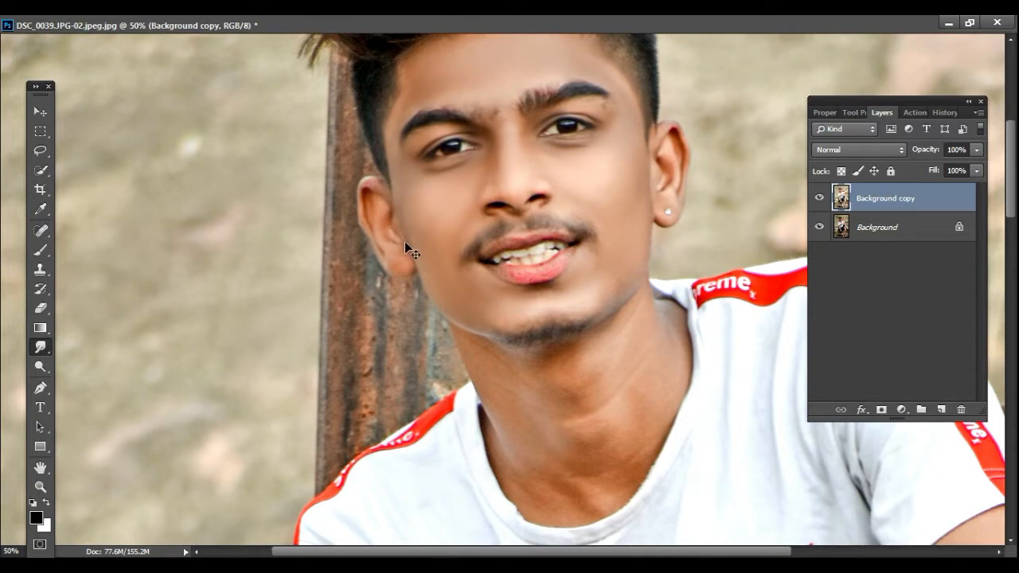
{"action": "left_click_drag", "start_coordinate": [408, 327], "coordinate": [360, 301]}
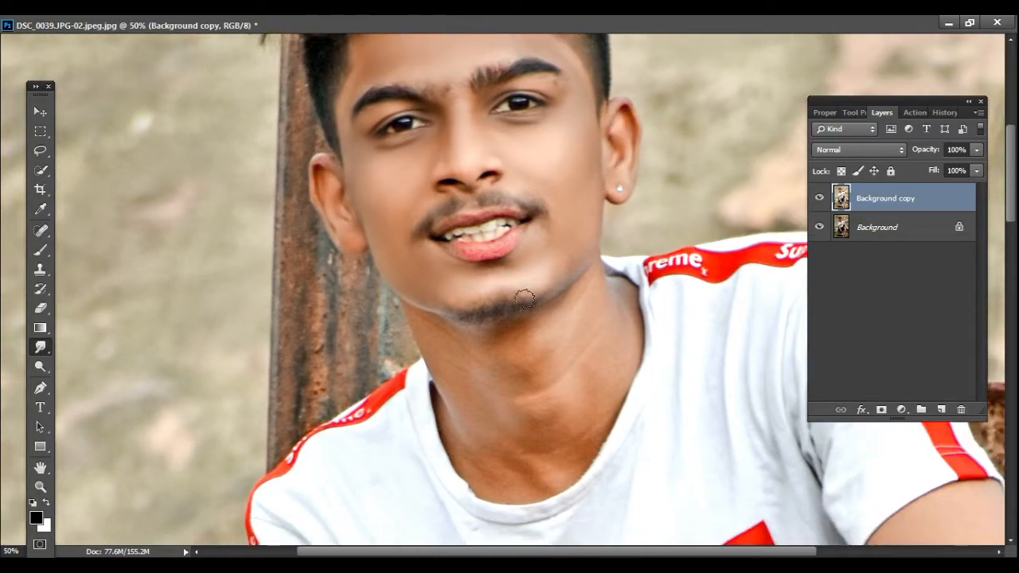
{"action": "scroll", "coordinate": [525, 298], "scroll_direction": "down", "scroll_amount": 2}
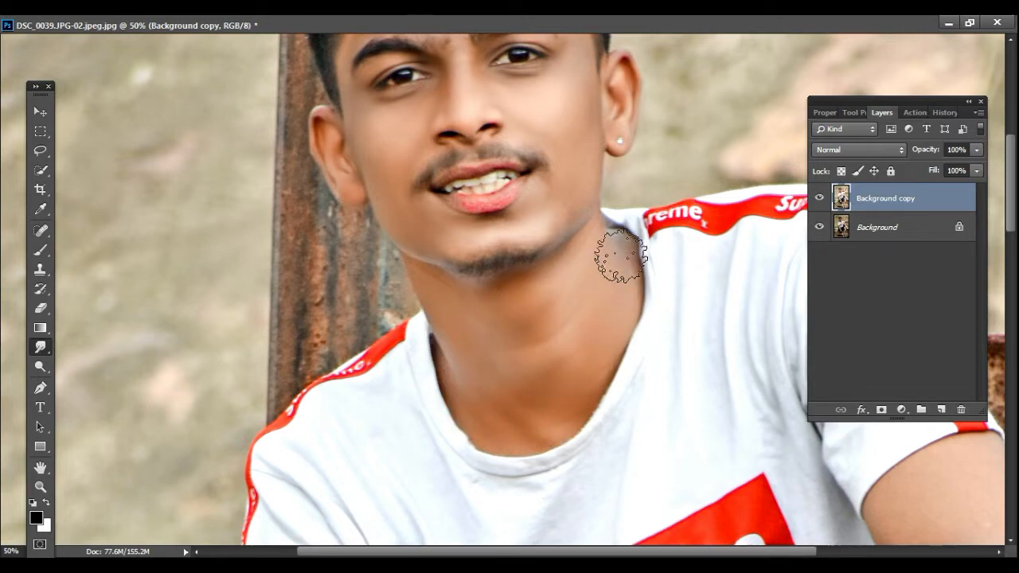
{"action": "mouse_move", "coordinate": [558, 191]}
{"action": "left_mouse_down"}
{"action": "mouse_move", "coordinate": [433, 268]}
{"action": "mouse_move", "coordinate": [408, 304]}
{"action": "left_mouse_up"}
{"action": "key", "text": "bracketleft"}
{"action": "key", "text": "bracketleft"}
{"action": "key", "text": "bracketleft"}
{"action": "key", "text": "bracketleft"}
{"action": "key", "text": "bracketleft"}
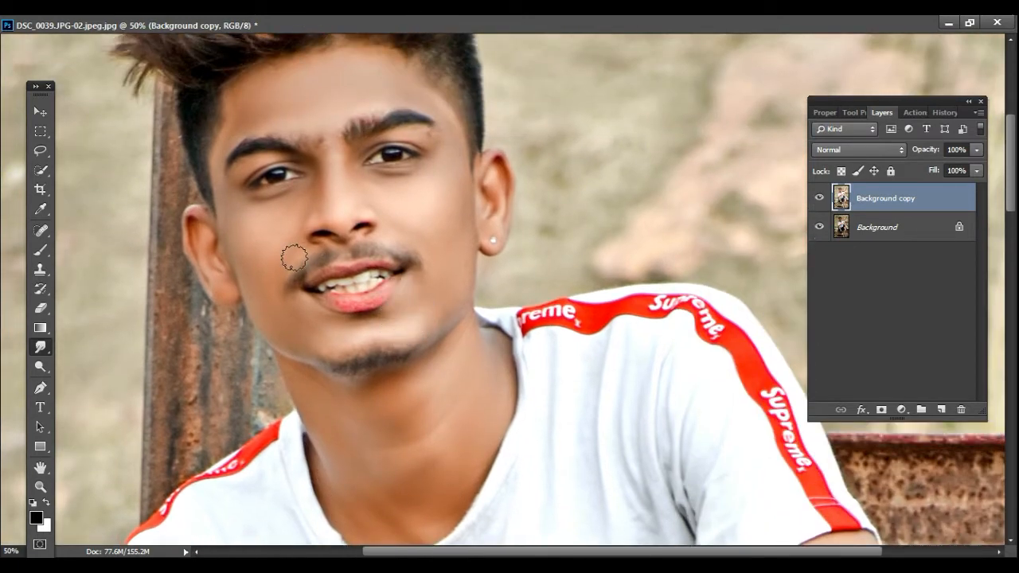
Step: Smooth the skin of the arm resting across the shirt, from the wrist past the elbow, with a larger Smudge brush
{"action": "left_click_drag", "start_coordinate": [478, 470], "coordinate": [372, 255]}
{"action": "mouse_move", "coordinate": [609, 491]}
{"action": "left_mouse_down"}
{"action": "mouse_move", "coordinate": [502, 276]}
{"action": "mouse_move", "coordinate": [575, 264]}
{"action": "left_mouse_up"}
{"action": "key", "text": "bracketright"}
{"action": "key", "text": "bracketright"}
{"action": "key", "text": "bracketright"}
{"action": "key", "text": "bracketright"}
{"action": "key", "text": "bracketright"}
{"action": "key", "text": "bracketright"}
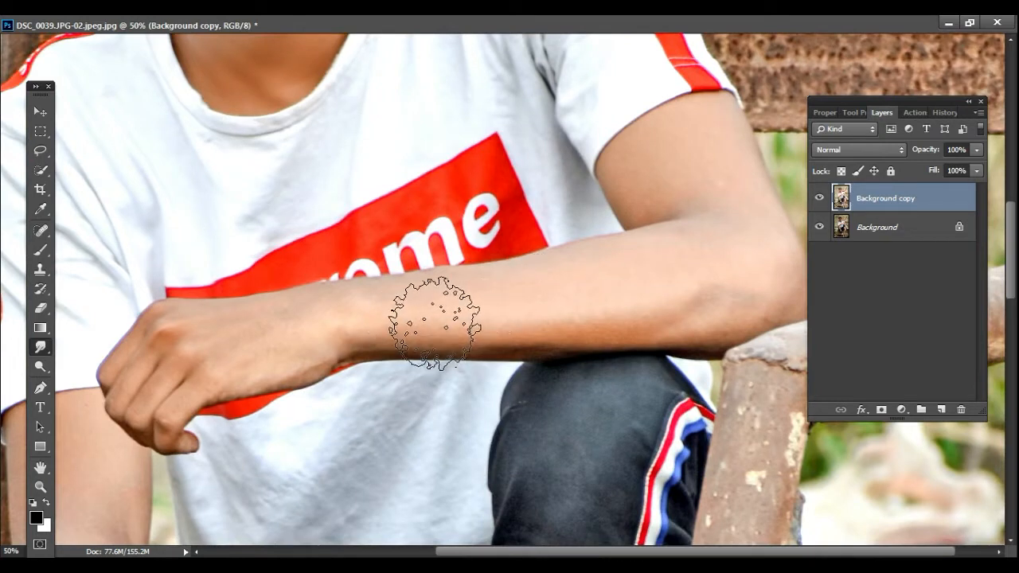
{"action": "key", "text": "bracketleft"}
{"action": "key", "text": "bracketleft"}
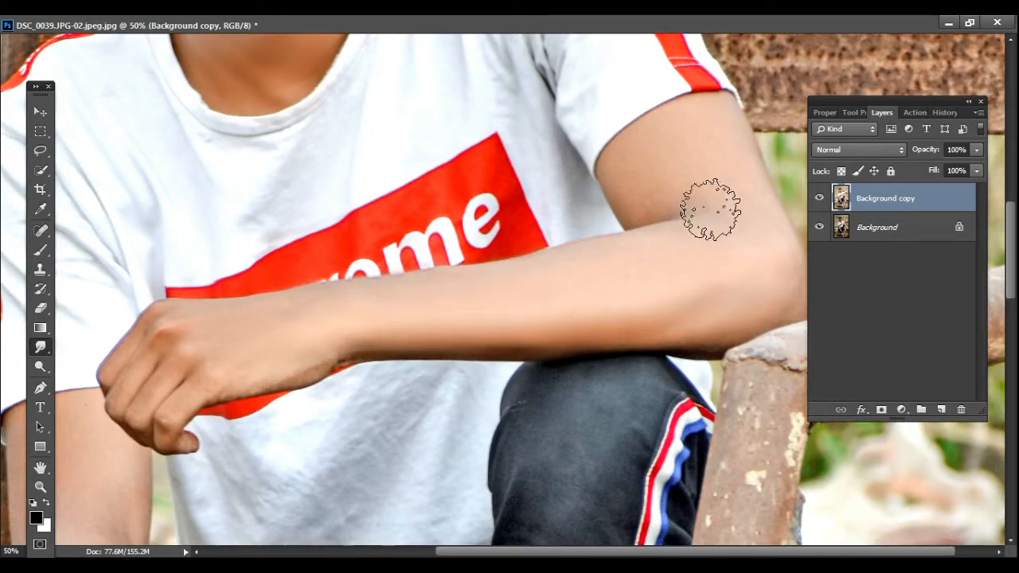
{"action": "mouse_move", "coordinate": [710, 209]}
{"action": "left_mouse_down"}
{"action": "mouse_move", "coordinate": [643, 185]}
{"action": "mouse_move", "coordinate": [663, 142]}
{"action": "mouse_move", "coordinate": [779, 270]}
{"action": "mouse_move", "coordinate": [731, 162]}
{"action": "mouse_move", "coordinate": [685, 170]}
{"action": "left_mouse_up"}
{"action": "left_click_drag", "start_coordinate": [664, 224], "coordinate": [595, 176]}
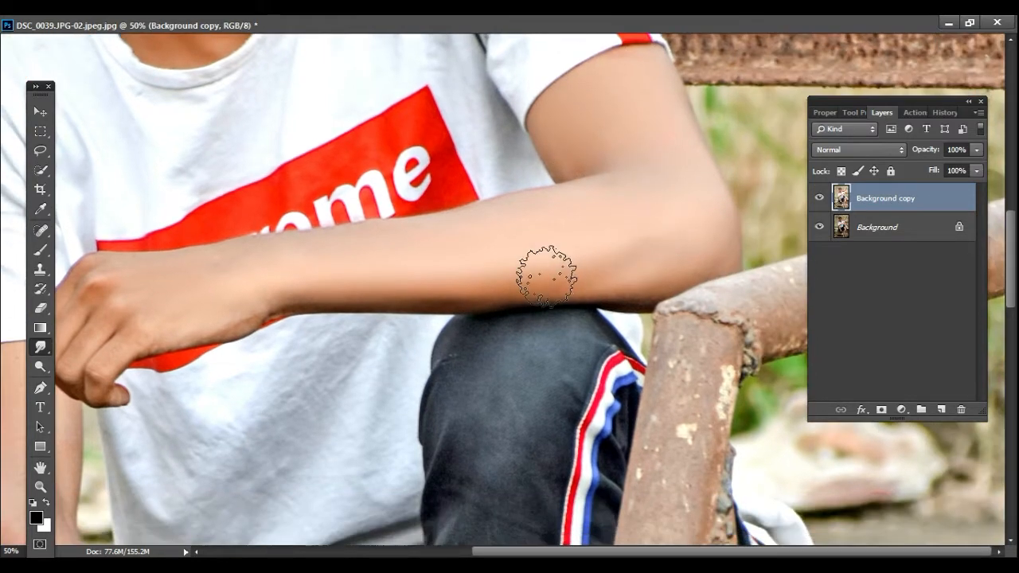
Step: Smooth the skin of the hanging arm from the sleeve down to the bracelet with the Smudge tool
{"action": "left_click_drag", "start_coordinate": [318, 319], "coordinate": [725, 225]}
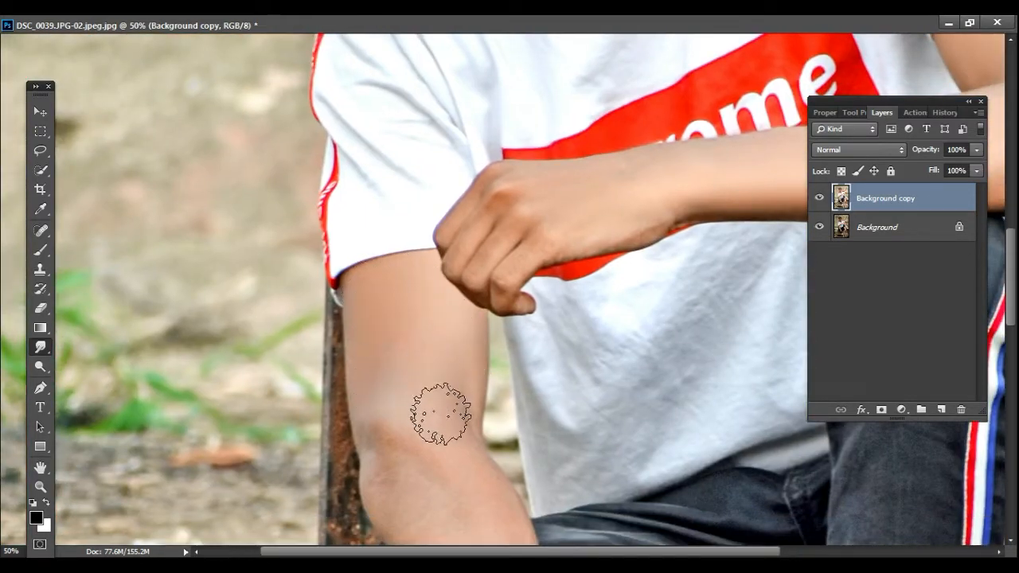
{"action": "left_click_drag", "start_coordinate": [440, 414], "coordinate": [398, 205]}
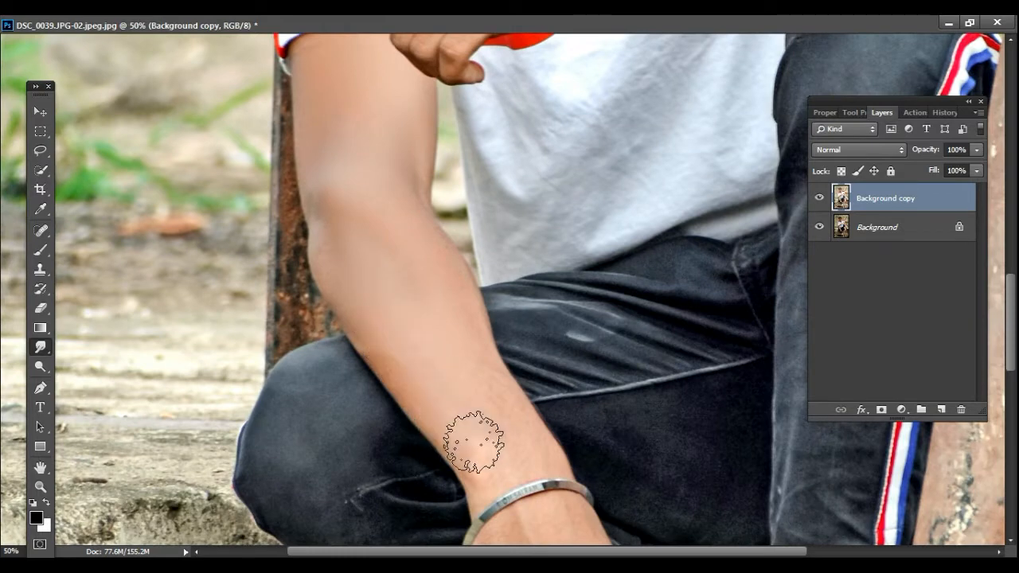
{"action": "left_click_drag", "start_coordinate": [473, 443], "coordinate": [492, 449]}
{"action": "left_click_drag", "start_coordinate": [420, 334], "coordinate": [372, 309]}
Step: Smooth the skin of the hanging hand, its fingers and the ankles, and return the document to its floating window
{"action": "left_click_drag", "start_coordinate": [480, 514], "coordinate": [366, 231]}
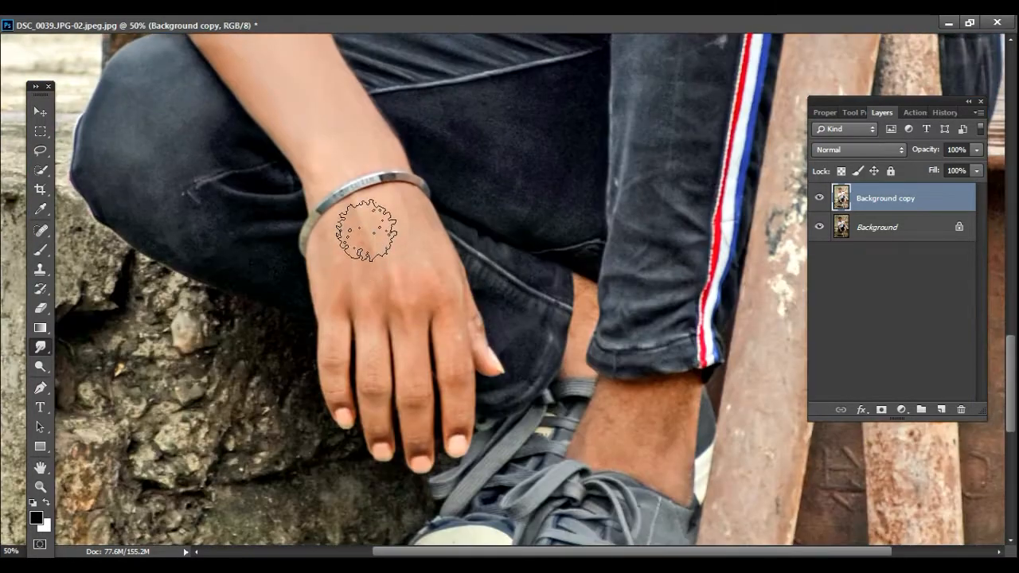
{"action": "scroll", "coordinate": [352, 228], "scroll_direction": "down", "scroll_amount": 1}
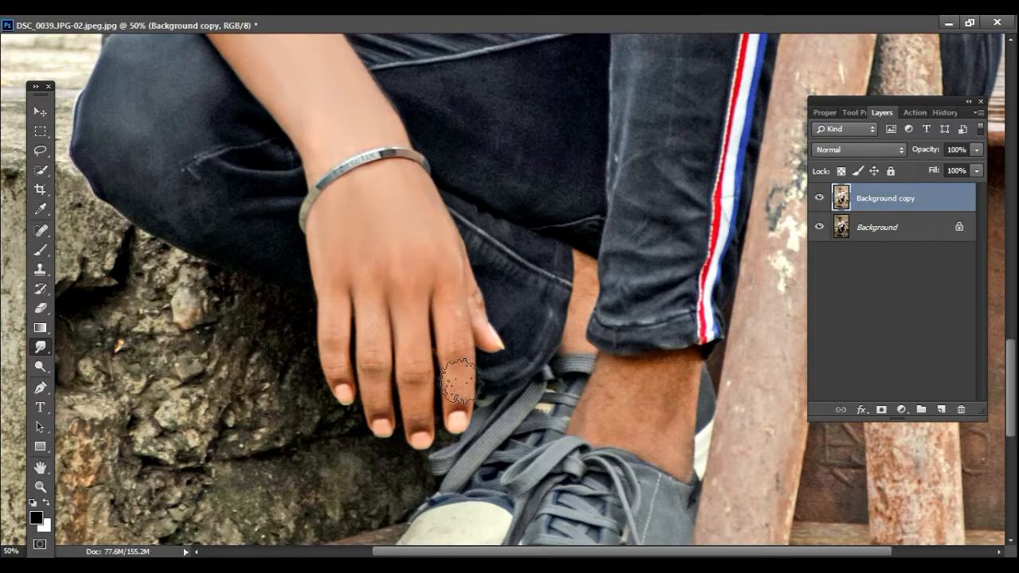
{"action": "scroll", "coordinate": [375, 374], "scroll_direction": "right", "scroll_amount": 3}
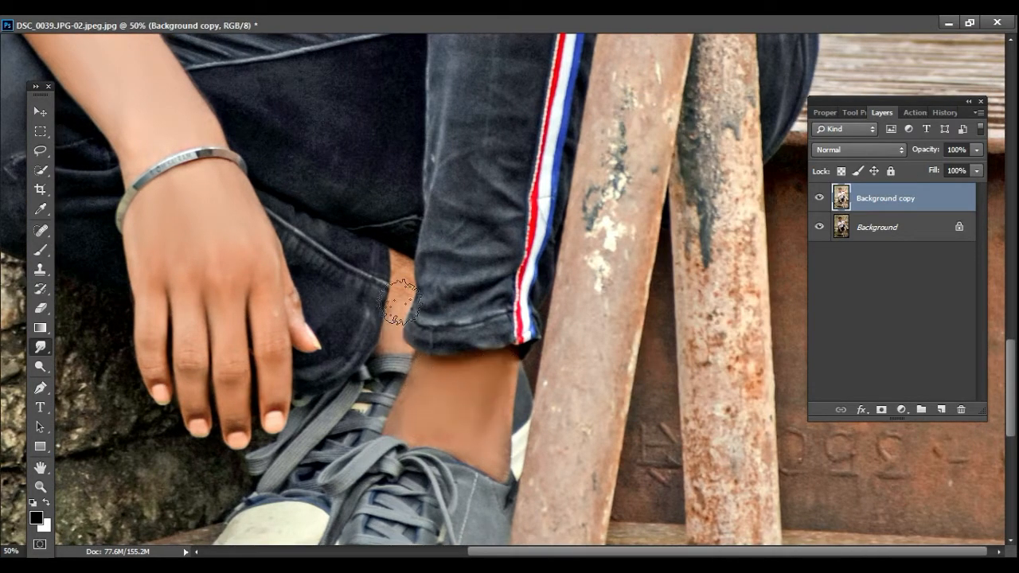
{"action": "scroll", "coordinate": [397, 272], "scroll_direction": "down", "scroll_amount": 5}
{"action": "left_click", "coordinate": [969, 24]}
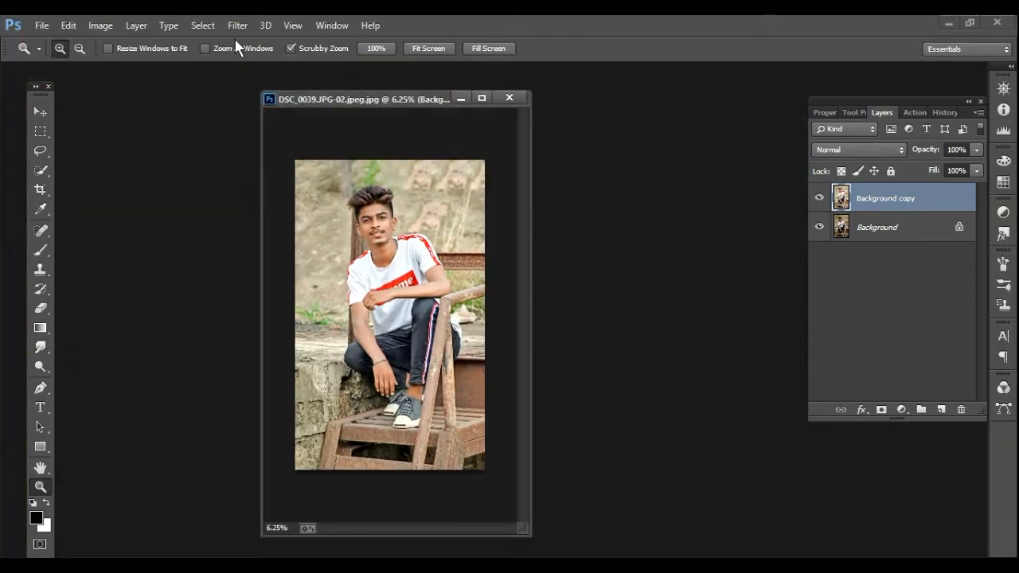
Step: Apply the Color Efex Pro 3.0 Contrast Color Range filter with Color 49° and Brightness -28%
{"action": "left_click", "coordinate": [237, 25]}
{"action": "mouse_move", "coordinate": [342, 421]}
{"action": "left_click", "coordinate": [462, 422]}
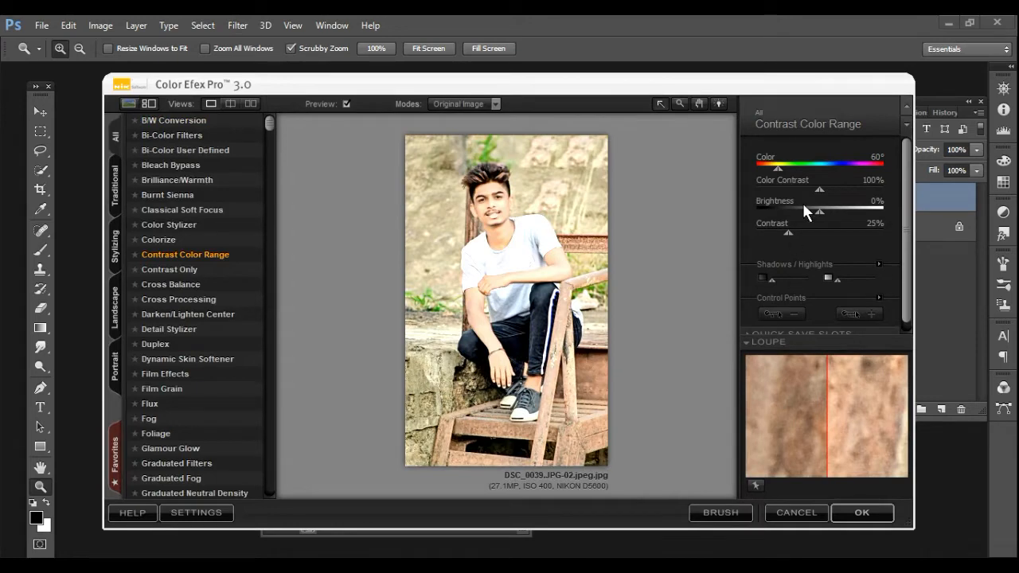
{"action": "left_click_drag", "start_coordinate": [805, 211], "coordinate": [801, 214]}
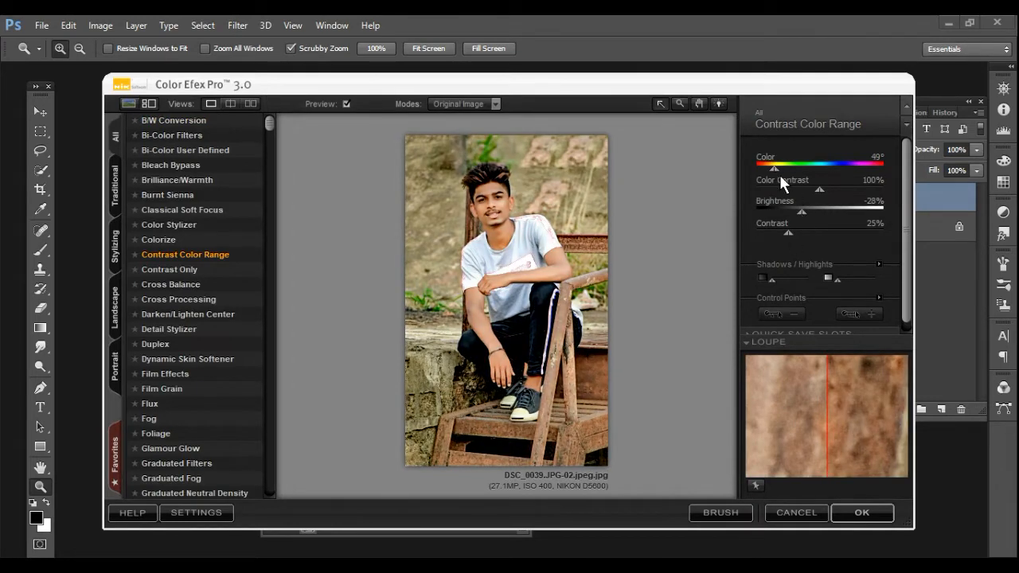
{"action": "left_click", "coordinate": [857, 512]}
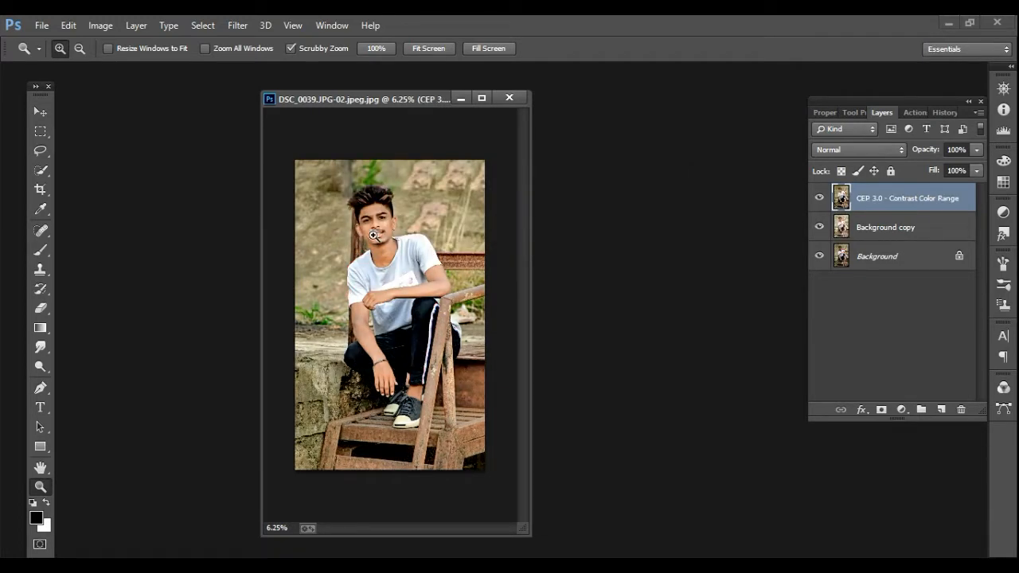
Step: Erase the Contrast Color Range layer over the lips with a small eraser brush to restore their original colour
{"action": "scroll", "coordinate": [376, 242], "scroll_direction": "up", "scroll_amount": 5}
{"action": "left_click", "coordinate": [40, 347]}
{"action": "left_click", "coordinate": [481, 99]}
{"action": "left_click_drag", "start_coordinate": [435, 205], "coordinate": [432, 390]}
{"action": "key", "text": "z"}
{"action": "left_click", "coordinate": [435, 246]}
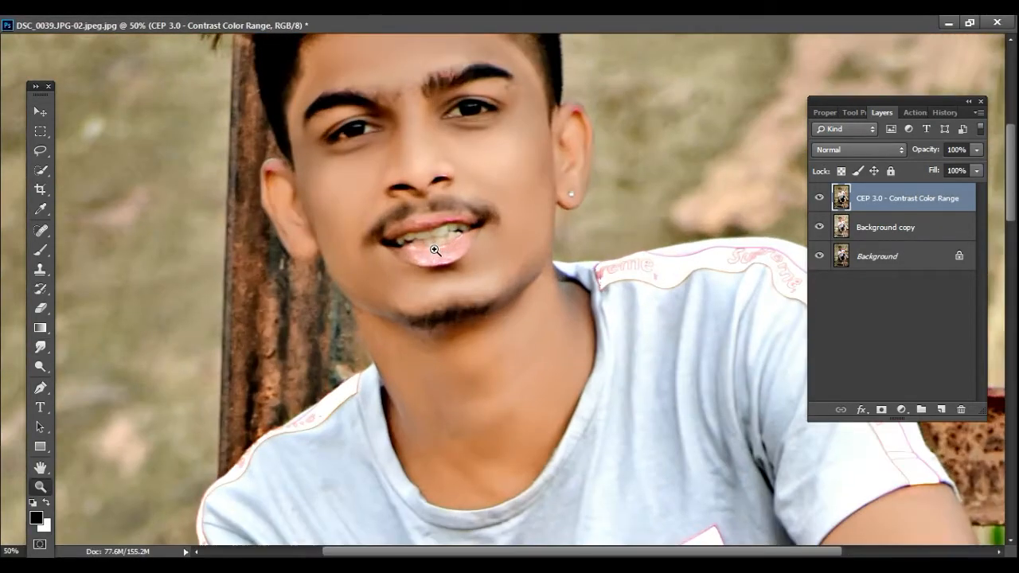
{"action": "key", "text": "e"}
{"action": "right_click", "coordinate": [430, 248]}
{"action": "left_click", "coordinate": [420, 252]}
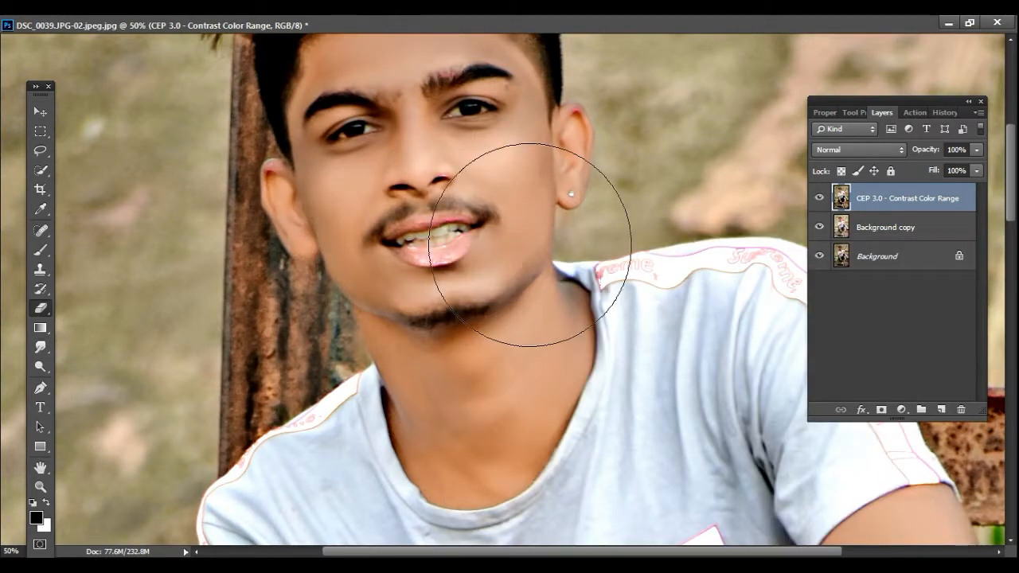
{"action": "key", "text": "bracketleft"}
{"action": "key", "text": "bracketleft"}
{"action": "key", "text": "bracketleft"}
{"action": "key", "text": "bracketleft"}
{"action": "key", "text": "bracketleft"}
{"action": "key", "text": "bracketleft"}
{"action": "key", "text": "bracketleft"}
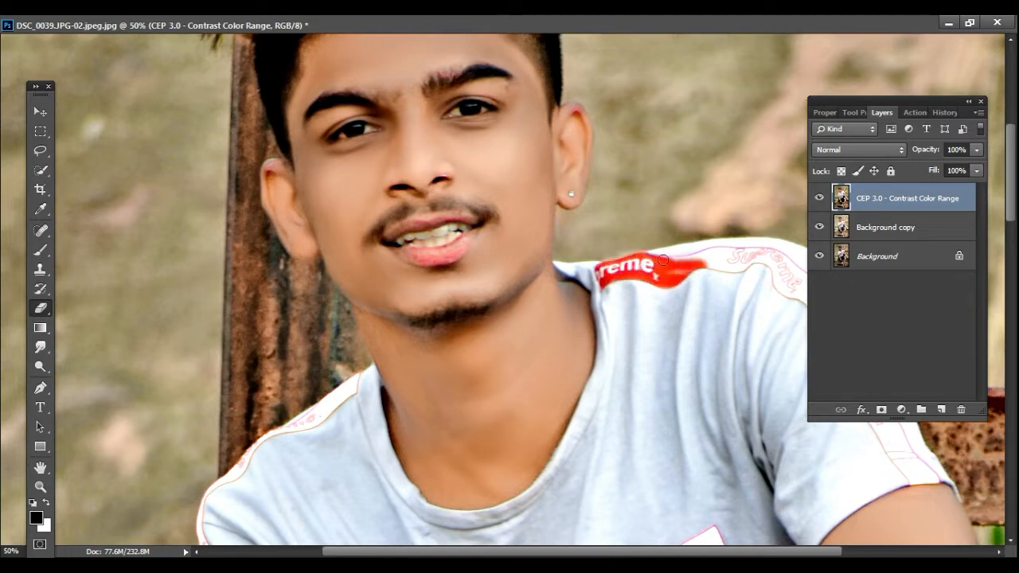
Step: Erase the Contrast Color Range layer along the stripes on both shoulders and sleeves to bring back their red colour
{"action": "mouse_move", "coordinate": [663, 260]}
{"action": "left_mouse_down"}
{"action": "mouse_move", "coordinate": [556, 270]}
{"action": "mouse_move", "coordinate": [586, 250]}
{"action": "mouse_move", "coordinate": [599, 261]}
{"action": "mouse_move", "coordinate": [631, 262]}
{"action": "mouse_move", "coordinate": [582, 255]}
{"action": "mouse_move", "coordinate": [641, 254]}
{"action": "mouse_move", "coordinate": [655, 290]}
{"action": "mouse_move", "coordinate": [682, 308]}
{"action": "left_mouse_up"}
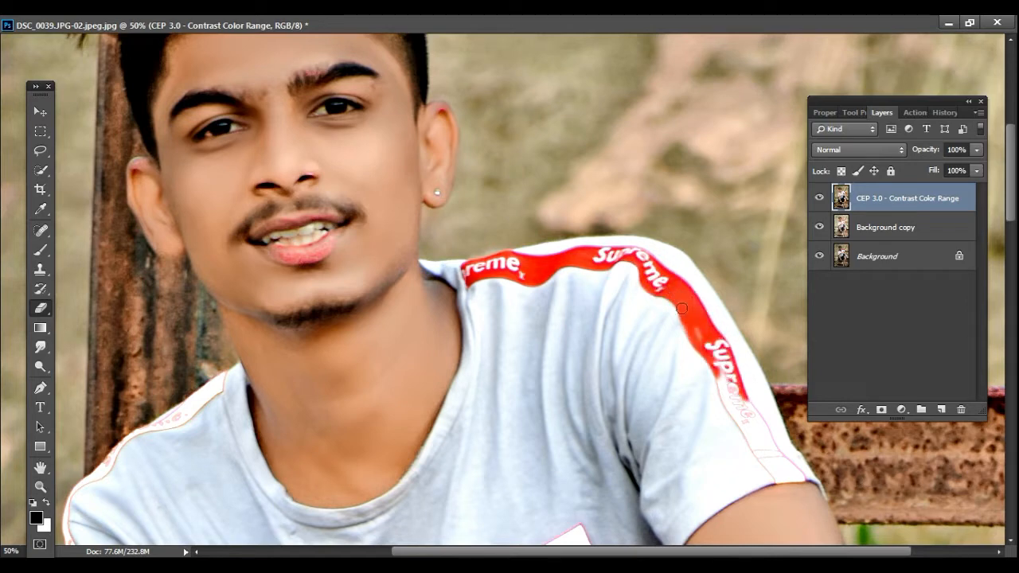
{"action": "left_click_drag", "start_coordinate": [741, 436], "coordinate": [771, 451]}
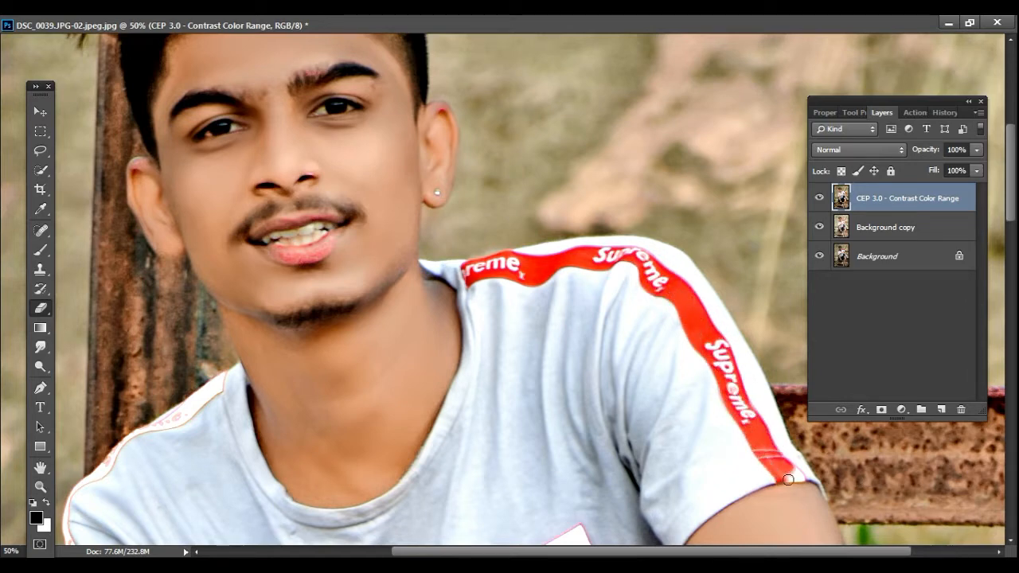
{"action": "left_click_drag", "start_coordinate": [605, 379], "coordinate": [808, 198]}
{"action": "left_click_drag", "start_coordinate": [382, 243], "coordinate": [426, 205]}
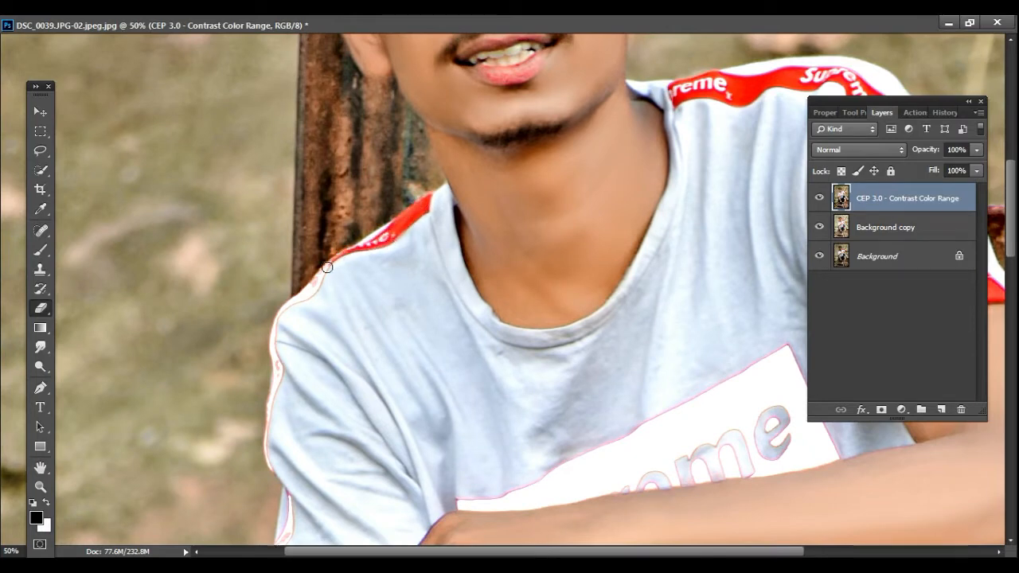
{"action": "left_click_drag", "start_coordinate": [291, 306], "coordinate": [329, 199]}
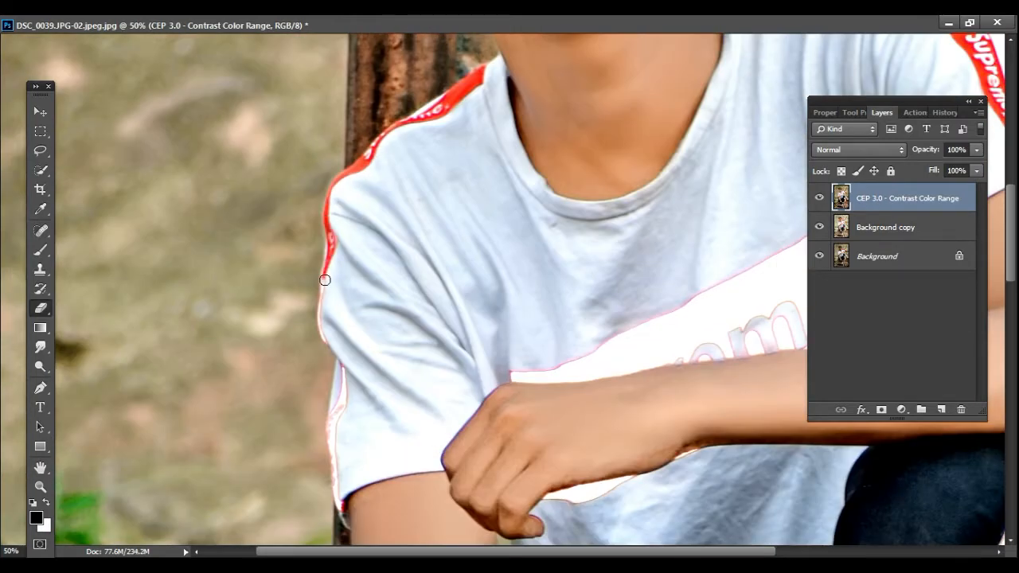
{"action": "scroll", "coordinate": [331, 251], "scroll_direction": "down", "scroll_amount": 3}
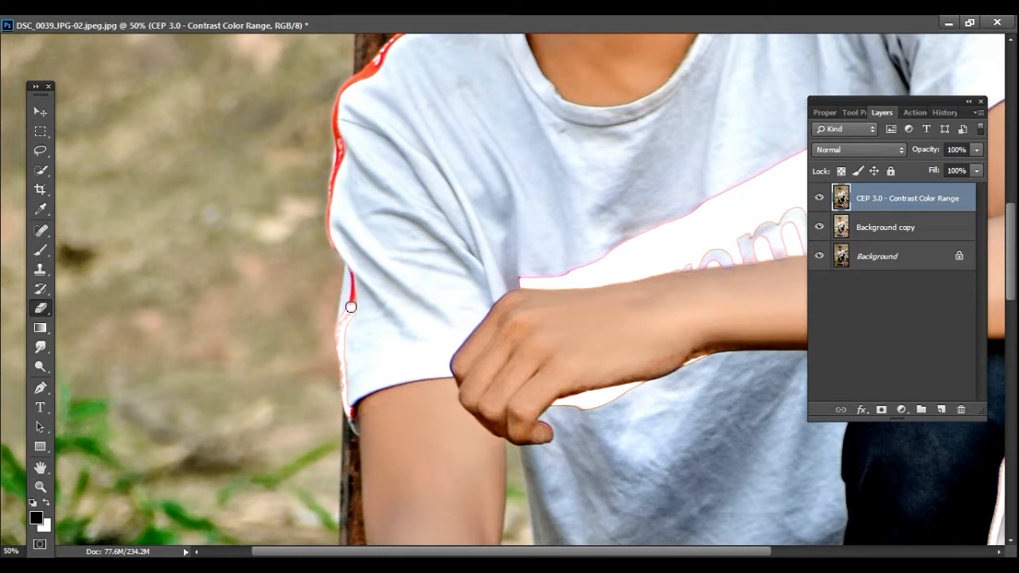
Step: Erase the Contrast Color Range layer over the shirt's chest logo box, above and below the forearm, to restore its red
{"action": "scroll", "coordinate": [425, 260], "scroll_direction": "right", "scroll_amount": 3}
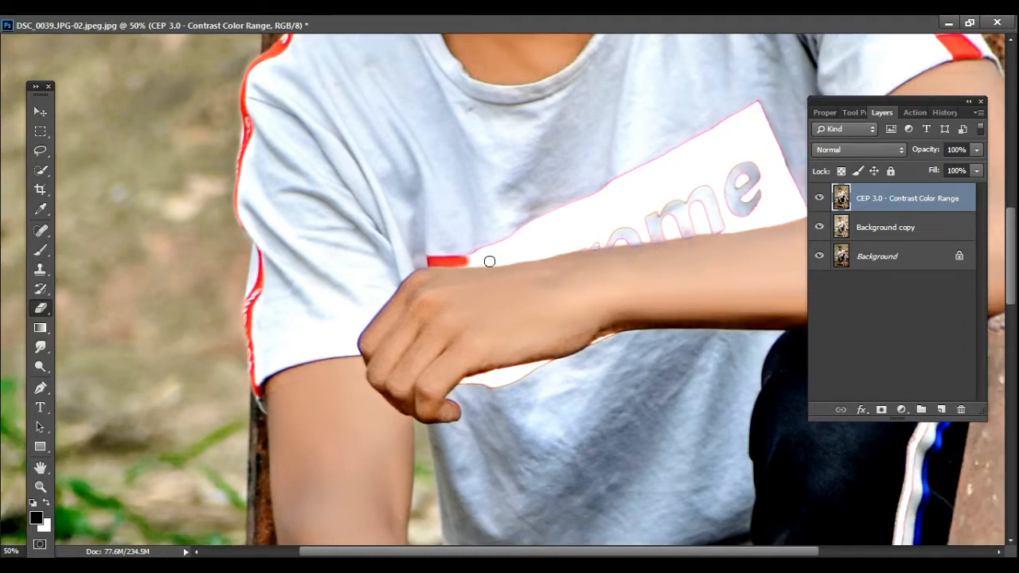
{"action": "mouse_move", "coordinate": [476, 261]}
{"action": "left_mouse_down"}
{"action": "mouse_move", "coordinate": [561, 253]}
{"action": "mouse_move", "coordinate": [537, 237]}
{"action": "mouse_move", "coordinate": [539, 209]}
{"action": "mouse_move", "coordinate": [664, 143]}
{"action": "mouse_move", "coordinate": [440, 191]}
{"action": "left_mouse_up"}
{"action": "scroll", "coordinate": [556, 247], "scroll_direction": "up", "scroll_amount": 1}
{"action": "mouse_move", "coordinate": [471, 196]}
{"action": "left_mouse_down"}
{"action": "mouse_move", "coordinate": [537, 150]}
{"action": "mouse_move", "coordinate": [599, 126]}
{"action": "left_mouse_up"}
{"action": "mouse_move", "coordinate": [612, 163]}
{"action": "left_mouse_down"}
{"action": "mouse_move", "coordinate": [640, 223]}
{"action": "mouse_move", "coordinate": [601, 137]}
{"action": "mouse_move", "coordinate": [658, 243]}
{"action": "mouse_move", "coordinate": [611, 246]}
{"action": "mouse_move", "coordinate": [660, 243]}
{"action": "mouse_move", "coordinate": [583, 263]}
{"action": "mouse_move", "coordinate": [347, 287]}
{"action": "mouse_move", "coordinate": [536, 266]}
{"action": "mouse_move", "coordinate": [612, 224]}
{"action": "mouse_move", "coordinate": [553, 186]}
{"action": "mouse_move", "coordinate": [491, 174]}
{"action": "mouse_move", "coordinate": [323, 267]}
{"action": "mouse_move", "coordinate": [370, 272]}
{"action": "mouse_move", "coordinate": [399, 252]}
{"action": "mouse_move", "coordinate": [509, 252]}
{"action": "mouse_move", "coordinate": [609, 213]}
{"action": "mouse_move", "coordinate": [544, 196]}
{"action": "mouse_move", "coordinate": [456, 220]}
{"action": "mouse_move", "coordinate": [482, 212]}
{"action": "left_mouse_up"}
{"action": "left_click_drag", "start_coordinate": [422, 298], "coordinate": [523, 106]}
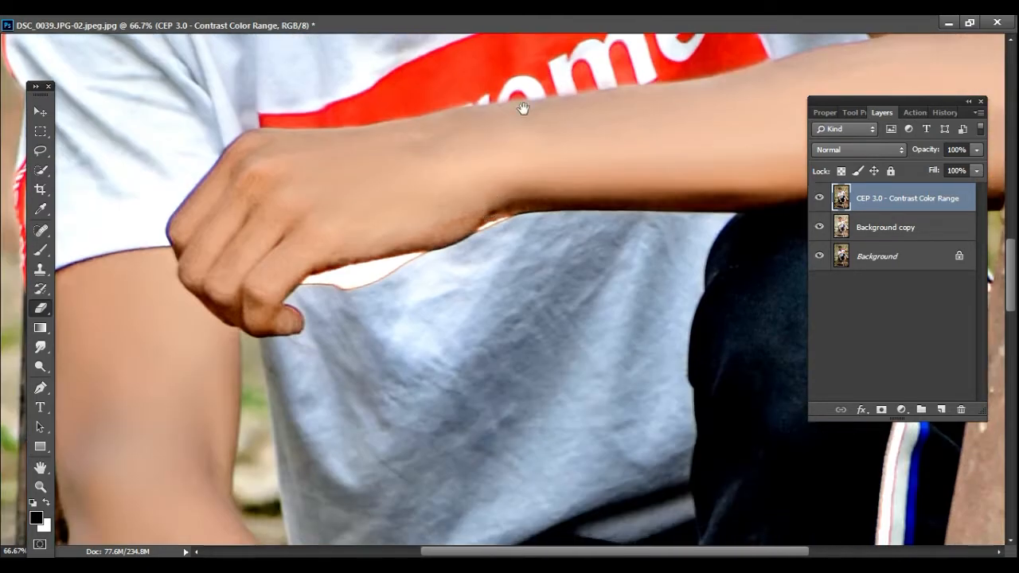
{"action": "left_click_drag", "start_coordinate": [488, 229], "coordinate": [511, 228]}
{"action": "left_click_drag", "start_coordinate": [315, 280], "coordinate": [415, 258]}
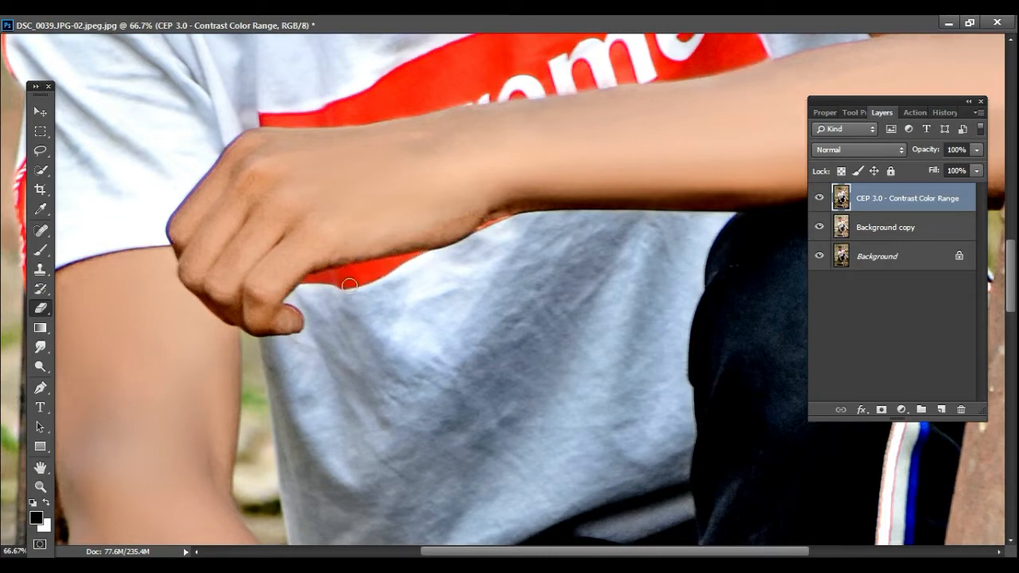
Step: Merge the Contrast Color Range layer down into Background copy and return the document to its floating window
{"action": "key", "text": "z"}
{"action": "left_click", "coordinate": [367, 289], "text": "alt"}
{"action": "right_click", "coordinate": [889, 207]}
{"action": "left_click", "coordinate": [756, 440]}
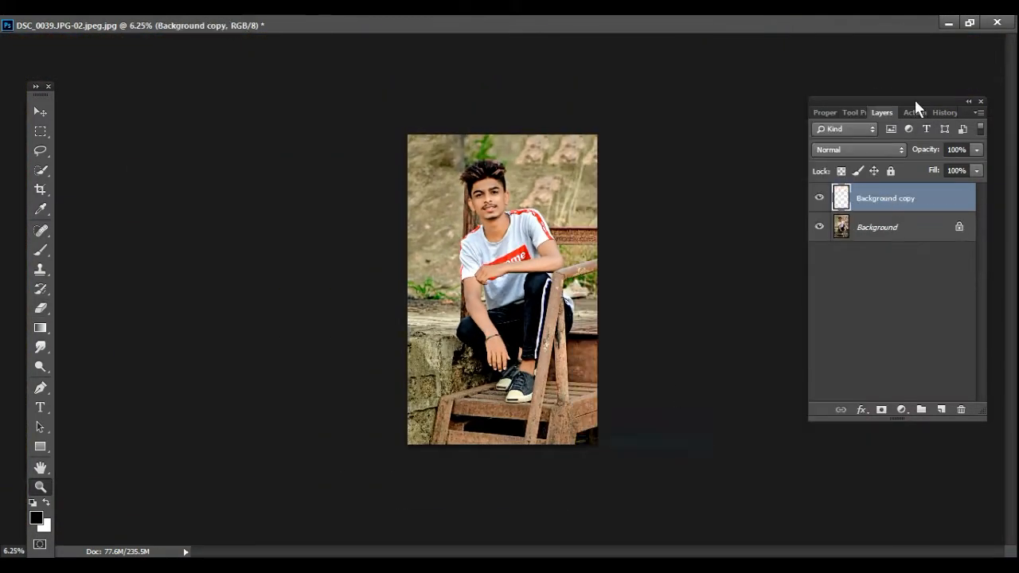
{"action": "left_click", "coordinate": [970, 23]}
{"action": "scroll", "coordinate": [366, 173], "scroll_direction": "up", "scroll_amount": 5}
{"action": "scroll", "coordinate": [390, 289], "scroll_direction": "down", "scroll_amount": 2}
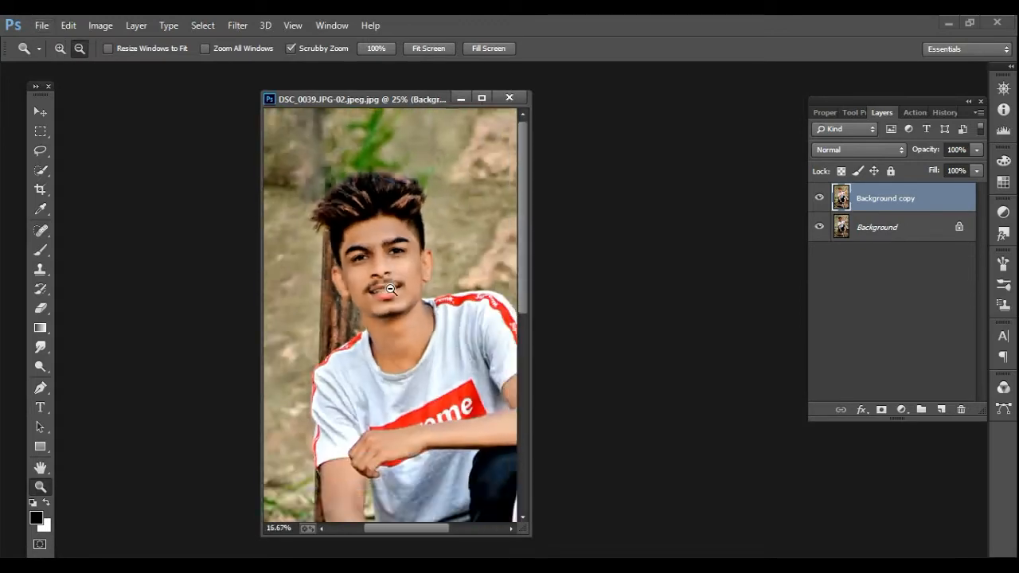
Step: Apply Color Efex Pro 4 to the Background copy layer, stacking the Detail Extractor and Dark Contrasts filters
{"action": "scroll", "coordinate": [391, 289], "scroll_direction": "down", "scroll_amount": 3}
{"action": "left_click", "coordinate": [237, 24]}
{"action": "mouse_move", "coordinate": [273, 412]}
{"action": "left_click", "coordinate": [492, 409]}
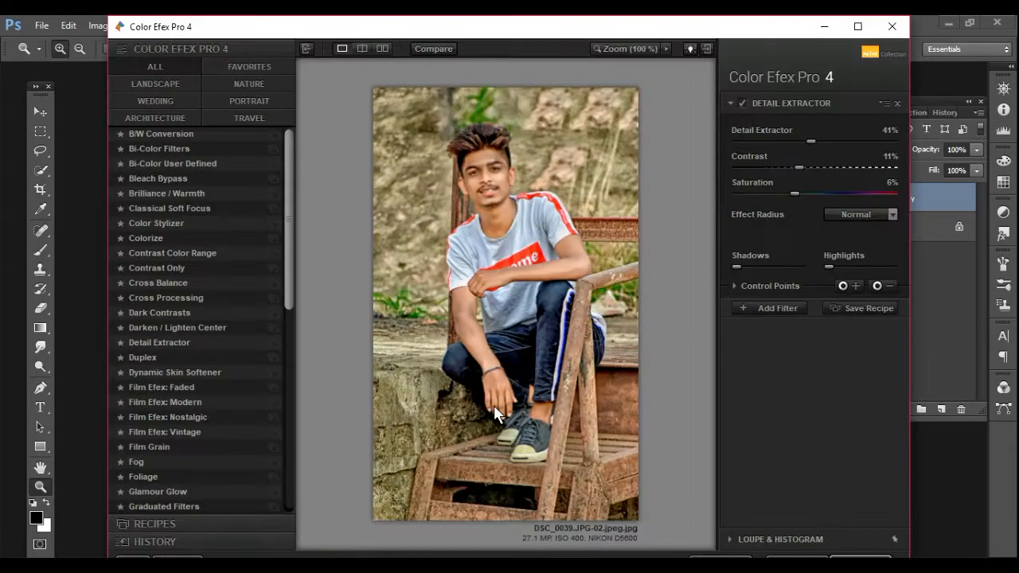
{"action": "left_click", "coordinate": [787, 308]}
{"action": "left_click", "coordinate": [163, 312]}
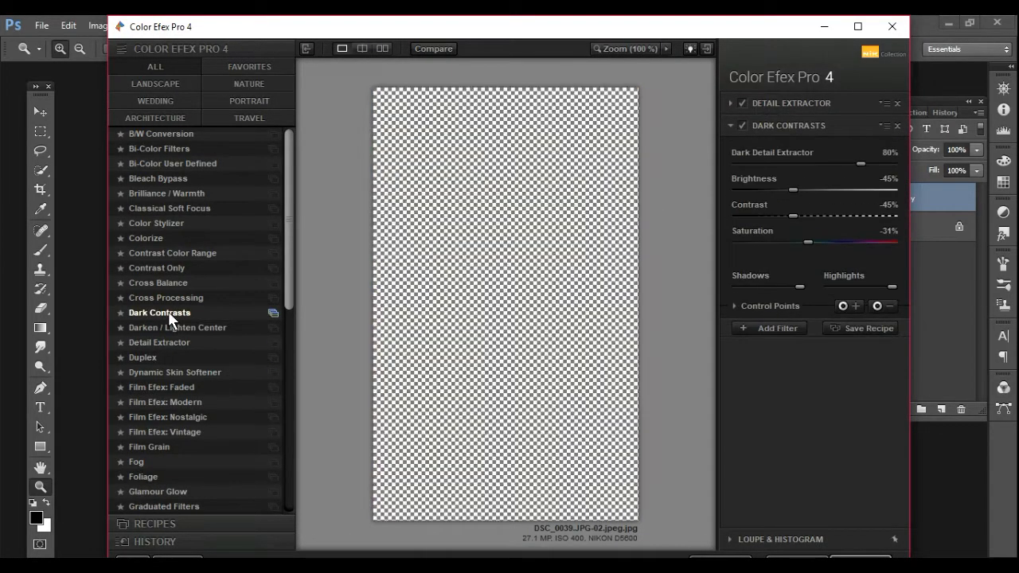
{"action": "left_click", "coordinate": [773, 326]}
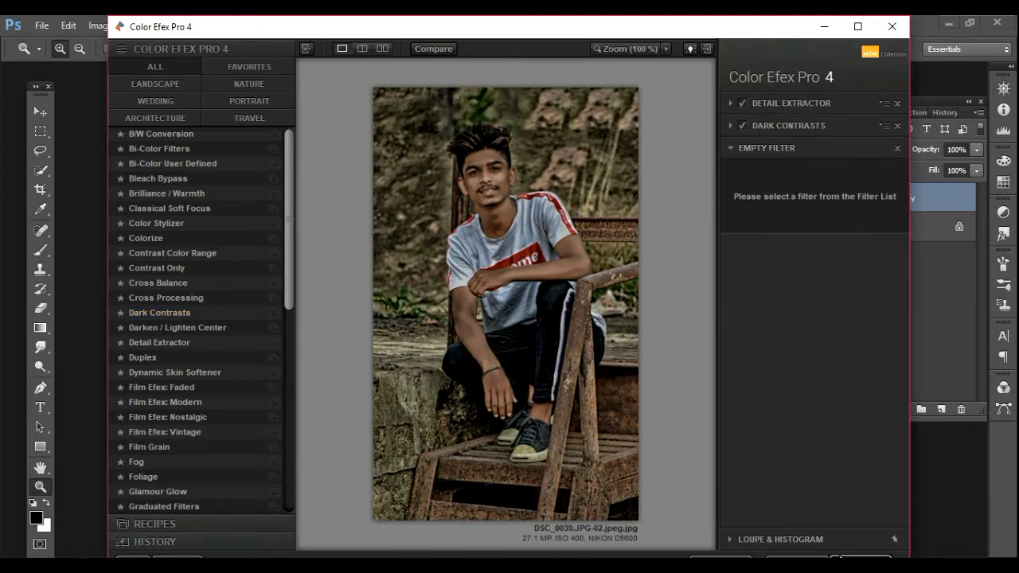
{"action": "left_click", "coordinate": [860, 557]}
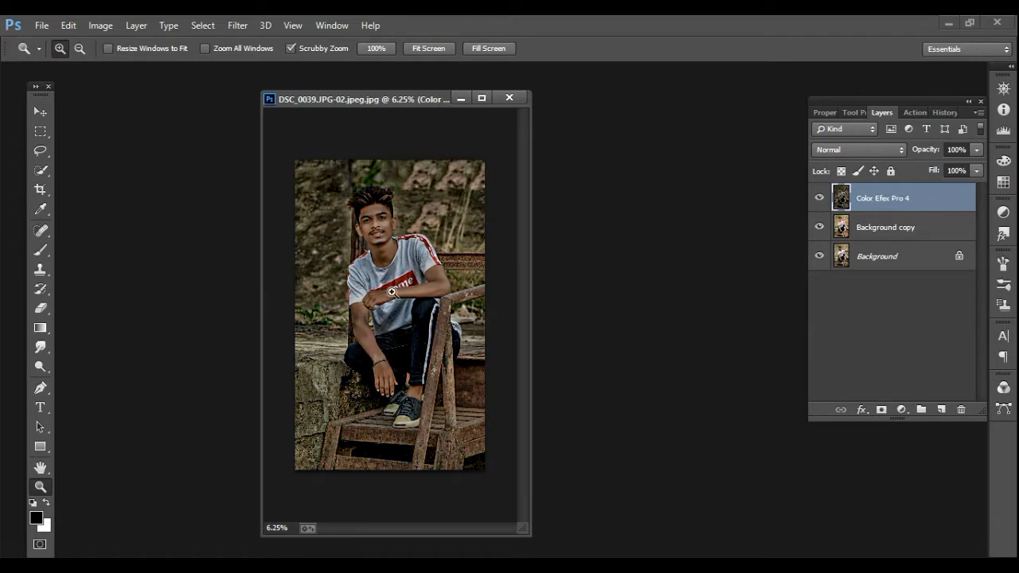
Step: Erase the Color Efex Pro 4 layer over the face, ears and neck to restore the bright skin tone
{"action": "left_click", "coordinate": [379, 229]}
{"action": "left_click", "coordinate": [377, 225]}
{"action": "left_click", "coordinate": [377, 225]}
{"action": "left_click", "coordinate": [378, 226]}
{"action": "left_click", "coordinate": [479, 97]}
{"action": "left_click", "coordinate": [437, 184]}
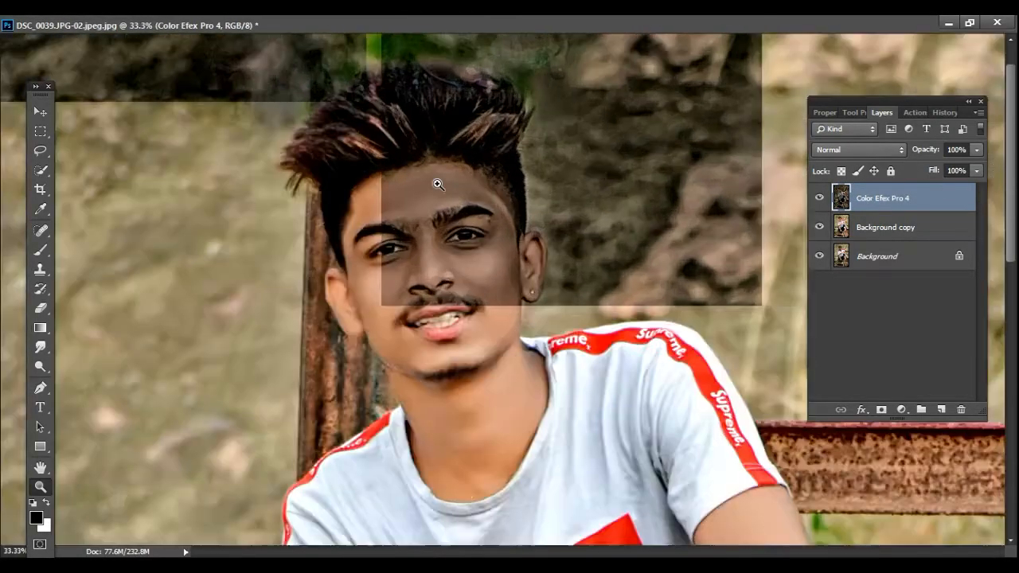
{"action": "left_click", "coordinate": [437, 184]}
{"action": "key", "text": "e"}
{"action": "mouse_move", "coordinate": [424, 253]}
{"action": "left_mouse_down"}
{"action": "mouse_move", "coordinate": [428, 204]}
{"action": "mouse_move", "coordinate": [450, 178]}
{"action": "mouse_move", "coordinate": [503, 175]}
{"action": "mouse_move", "coordinate": [525, 211]}
{"action": "mouse_move", "coordinate": [470, 213]}
{"action": "mouse_move", "coordinate": [501, 207]}
{"action": "mouse_move", "coordinate": [522, 242]}
{"action": "mouse_move", "coordinate": [469, 239]}
{"action": "mouse_move", "coordinate": [507, 251]}
{"action": "mouse_move", "coordinate": [508, 240]}
{"action": "mouse_move", "coordinate": [532, 236]}
{"action": "mouse_move", "coordinate": [522, 169]}
{"action": "mouse_move", "coordinate": [545, 194]}
{"action": "mouse_move", "coordinate": [464, 126]}
{"action": "mouse_move", "coordinate": [349, 157]}
{"action": "mouse_move", "coordinate": [311, 236]}
{"action": "mouse_move", "coordinate": [334, 247]}
{"action": "mouse_move", "coordinate": [390, 236]}
{"action": "mouse_move", "coordinate": [356, 238]}
{"action": "mouse_move", "coordinate": [363, 269]}
{"action": "mouse_move", "coordinate": [420, 255]}
{"action": "mouse_move", "coordinate": [411, 225]}
{"action": "mouse_move", "coordinate": [371, 202]}
{"action": "mouse_move", "coordinate": [324, 218]}
{"action": "mouse_move", "coordinate": [483, 155]}
{"action": "mouse_move", "coordinate": [440, 168]}
{"action": "mouse_move", "coordinate": [432, 153]}
{"action": "mouse_move", "coordinate": [446, 143]}
{"action": "mouse_move", "coordinate": [379, 178]}
{"action": "left_mouse_up"}
{"action": "mouse_move", "coordinate": [457, 259]}
{"action": "left_mouse_down"}
{"action": "mouse_move", "coordinate": [446, 302]}
{"action": "mouse_move", "coordinate": [534, 351]}
{"action": "mouse_move", "coordinate": [414, 370]}
{"action": "mouse_move", "coordinate": [453, 285]}
{"action": "mouse_move", "coordinate": [314, 314]}
{"action": "mouse_move", "coordinate": [313, 348]}
{"action": "mouse_move", "coordinate": [394, 422]}
{"action": "mouse_move", "coordinate": [370, 382]}
{"action": "mouse_move", "coordinate": [397, 403]}
{"action": "mouse_move", "coordinate": [496, 369]}
{"action": "mouse_move", "coordinate": [414, 375]}
{"action": "mouse_move", "coordinate": [494, 316]}
{"action": "mouse_move", "coordinate": [555, 364]}
{"action": "mouse_move", "coordinate": [591, 296]}
{"action": "mouse_move", "coordinate": [595, 238]}
{"action": "mouse_move", "coordinate": [596, 258]}
{"action": "mouse_move", "coordinate": [550, 278]}
{"action": "mouse_move", "coordinate": [530, 305]}
{"action": "mouse_move", "coordinate": [537, 391]}
{"action": "mouse_move", "coordinate": [582, 425]}
{"action": "mouse_move", "coordinate": [546, 425]}
{"action": "mouse_move", "coordinate": [446, 470]}
{"action": "mouse_move", "coordinate": [478, 430]}
{"action": "mouse_move", "coordinate": [414, 473]}
{"action": "mouse_move", "coordinate": [423, 506]}
{"action": "mouse_move", "coordinate": [487, 485]}
{"action": "mouse_move", "coordinate": [521, 491]}
{"action": "left_mouse_up"}
{"action": "scroll", "coordinate": [521, 375], "scroll_direction": "down", "scroll_amount": 3}
{"action": "mouse_move", "coordinate": [471, 372]}
{"action": "left_mouse_down"}
{"action": "mouse_move", "coordinate": [416, 387]}
{"action": "mouse_move", "coordinate": [455, 466]}
{"action": "mouse_move", "coordinate": [522, 460]}
{"action": "mouse_move", "coordinate": [589, 287]}
{"action": "left_mouse_up"}
{"action": "mouse_move", "coordinate": [565, 414]}
{"action": "left_mouse_down"}
{"action": "mouse_move", "coordinate": [514, 387]}
{"action": "mouse_move", "coordinate": [470, 406]}
{"action": "mouse_move", "coordinate": [481, 456]}
{"action": "mouse_move", "coordinate": [518, 399]}
{"action": "mouse_move", "coordinate": [486, 469]}
{"action": "mouse_move", "coordinate": [553, 443]}
{"action": "left_mouse_up"}
Step: Erase the Color Efex Pro 4 layer over the horizontal forearm and its hand to restore the skin tone
{"action": "scroll", "coordinate": [481, 364], "scroll_direction": "down", "scroll_amount": 5}
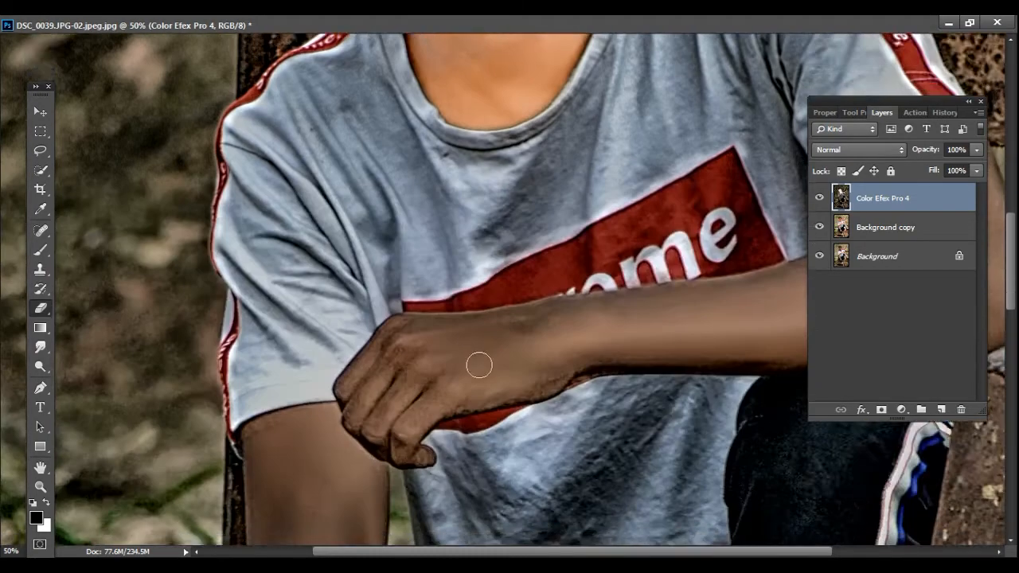
{"action": "mouse_move", "coordinate": [398, 390]}
{"action": "left_mouse_down"}
{"action": "mouse_move", "coordinate": [410, 353]}
{"action": "mouse_move", "coordinate": [422, 382]}
{"action": "mouse_move", "coordinate": [450, 334]}
{"action": "mouse_move", "coordinate": [585, 281]}
{"action": "mouse_move", "coordinate": [520, 249]}
{"action": "mouse_move", "coordinate": [413, 259]}
{"action": "mouse_move", "coordinate": [353, 312]}
{"action": "mouse_move", "coordinate": [379, 280]}
{"action": "mouse_move", "coordinate": [351, 355]}
{"action": "mouse_move", "coordinate": [384, 365]}
{"action": "mouse_move", "coordinate": [401, 306]}
{"action": "mouse_move", "coordinate": [467, 281]}
{"action": "mouse_move", "coordinate": [486, 307]}
{"action": "left_mouse_up"}
{"action": "left_click_drag", "start_coordinate": [585, 272], "coordinate": [387, 308]}
{"action": "mouse_move", "coordinate": [388, 310]}
{"action": "left_mouse_down"}
{"action": "mouse_move", "coordinate": [633, 317]}
{"action": "mouse_move", "coordinate": [776, 307]}
{"action": "mouse_move", "coordinate": [696, 241]}
{"action": "mouse_move", "coordinate": [652, 229]}
{"action": "mouse_move", "coordinate": [412, 289]}
{"action": "mouse_move", "coordinate": [598, 286]}
{"action": "mouse_move", "coordinate": [646, 238]}
{"action": "mouse_move", "coordinate": [496, 276]}
{"action": "mouse_move", "coordinate": [582, 302]}
{"action": "mouse_move", "coordinate": [472, 377]}
{"action": "left_mouse_up"}
{"action": "mouse_move", "coordinate": [587, 275]}
{"action": "left_mouse_down"}
{"action": "mouse_move", "coordinate": [543, 225]}
{"action": "mouse_move", "coordinate": [549, 212]}
{"action": "mouse_move", "coordinate": [642, 153]}
{"action": "mouse_move", "coordinate": [675, 201]}
{"action": "mouse_move", "coordinate": [726, 348]}
{"action": "mouse_move", "coordinate": [692, 365]}
{"action": "mouse_move", "coordinate": [722, 355]}
{"action": "mouse_move", "coordinate": [690, 344]}
{"action": "mouse_move", "coordinate": [702, 318]}
{"action": "mouse_move", "coordinate": [674, 252]}
{"action": "mouse_move", "coordinate": [650, 232]}
{"action": "mouse_move", "coordinate": [565, 231]}
{"action": "mouse_move", "coordinate": [597, 270]}
{"action": "mouse_move", "coordinate": [638, 292]}
{"action": "mouse_move", "coordinate": [594, 240]}
{"action": "mouse_move", "coordinate": [700, 350]}
{"action": "left_mouse_up"}
Step: Erase the Color Efex Pro 4 layer over the hanging arm, its hand and both ankles
{"action": "left_click_drag", "start_coordinate": [99, 519], "coordinate": [231, 209]}
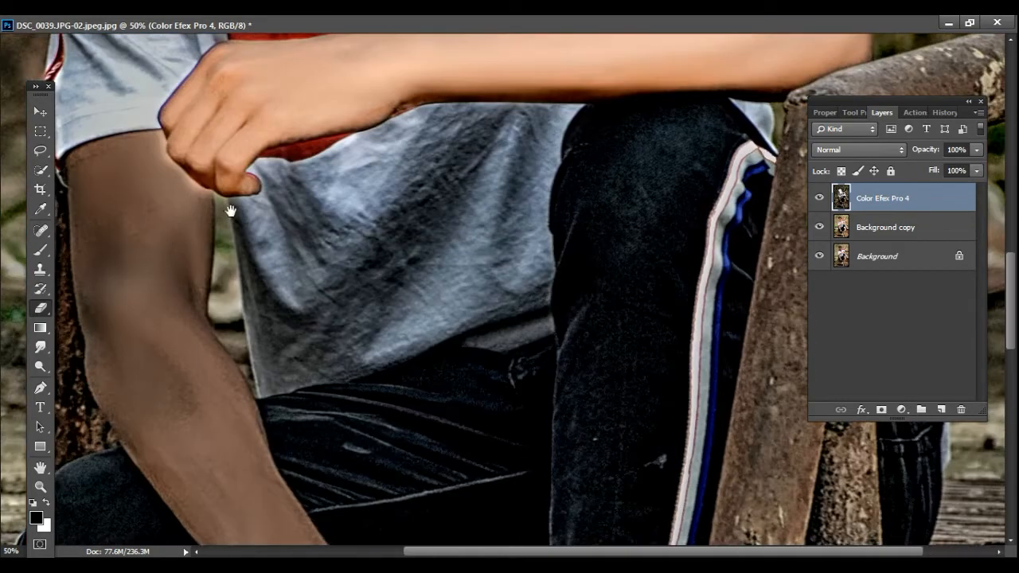
{"action": "mouse_move", "coordinate": [193, 253]}
{"action": "left_mouse_down"}
{"action": "mouse_move", "coordinate": [201, 197]}
{"action": "mouse_move", "coordinate": [172, 226]}
{"action": "mouse_move", "coordinate": [108, 153]}
{"action": "mouse_move", "coordinate": [85, 263]}
{"action": "mouse_move", "coordinate": [105, 394]}
{"action": "mouse_move", "coordinate": [122, 227]}
{"action": "mouse_move", "coordinate": [195, 204]}
{"action": "left_mouse_up"}
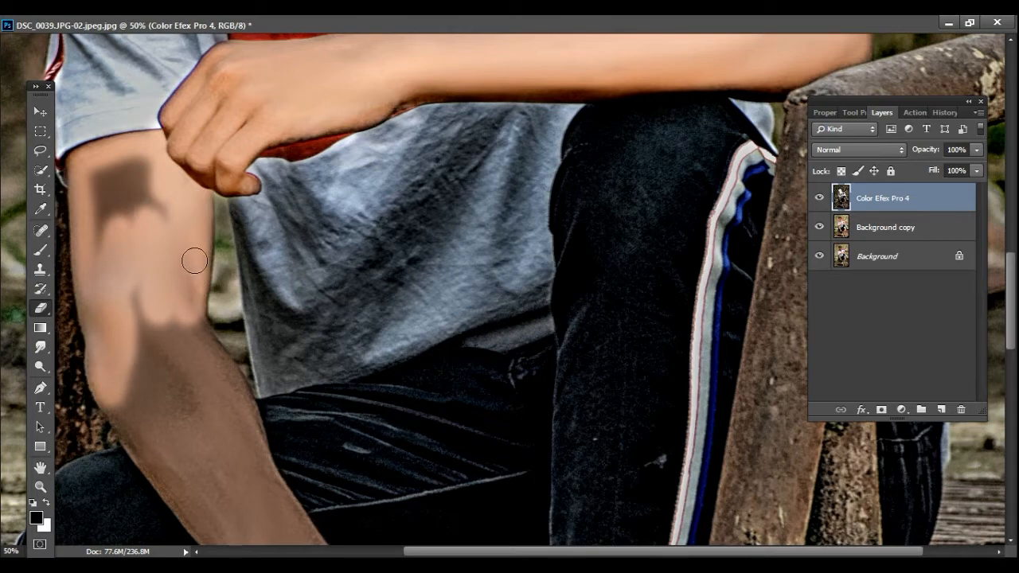
{"action": "mouse_move", "coordinate": [194, 261]}
{"action": "left_mouse_down"}
{"action": "mouse_move", "coordinate": [141, 204]}
{"action": "mouse_move", "coordinate": [154, 162]}
{"action": "mouse_move", "coordinate": [112, 257]}
{"action": "left_mouse_up"}
{"action": "mouse_move", "coordinate": [116, 400]}
{"action": "left_mouse_down"}
{"action": "mouse_move", "coordinate": [106, 204]}
{"action": "mouse_move", "coordinate": [243, 413]}
{"action": "mouse_move", "coordinate": [311, 371]}
{"action": "mouse_move", "coordinate": [273, 310]}
{"action": "left_mouse_up"}
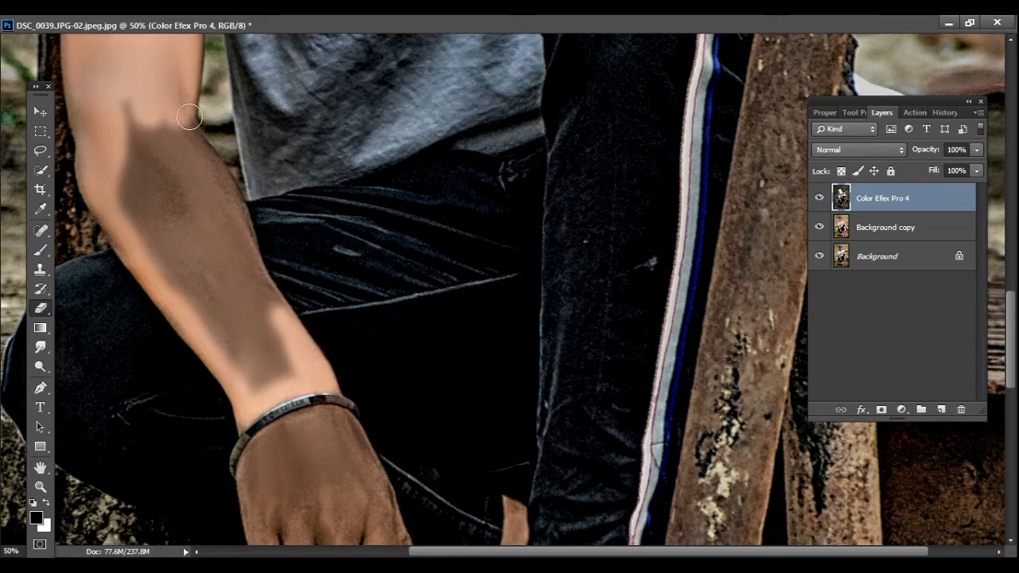
{"action": "mouse_move", "coordinate": [190, 117]}
{"action": "left_mouse_down"}
{"action": "mouse_move", "coordinate": [272, 315]}
{"action": "mouse_move", "coordinate": [155, 128]}
{"action": "mouse_move", "coordinate": [120, 98]}
{"action": "mouse_move", "coordinate": [128, 183]}
{"action": "mouse_move", "coordinate": [180, 221]}
{"action": "mouse_move", "coordinate": [190, 262]}
{"action": "mouse_move", "coordinate": [137, 222]}
{"action": "mouse_move", "coordinate": [206, 335]}
{"action": "mouse_move", "coordinate": [262, 330]}
{"action": "mouse_move", "coordinate": [265, 367]}
{"action": "mouse_move", "coordinate": [231, 320]}
{"action": "mouse_move", "coordinate": [259, 196]}
{"action": "mouse_move", "coordinate": [240, 284]}
{"action": "mouse_move", "coordinate": [251, 382]}
{"action": "mouse_move", "coordinate": [281, 393]}
{"action": "mouse_move", "coordinate": [293, 368]}
{"action": "mouse_move", "coordinate": [321, 416]}
{"action": "mouse_move", "coordinate": [326, 271]}
{"action": "mouse_move", "coordinate": [364, 425]}
{"action": "mouse_move", "coordinate": [360, 277]}
{"action": "mouse_move", "coordinate": [393, 352]}
{"action": "mouse_move", "coordinate": [368, 264]}
{"action": "mouse_move", "coordinate": [322, 181]}
{"action": "mouse_move", "coordinate": [263, 236]}
{"action": "mouse_move", "coordinate": [304, 280]}
{"action": "mouse_move", "coordinate": [334, 275]}
{"action": "mouse_move", "coordinate": [289, 233]}
{"action": "left_mouse_up"}
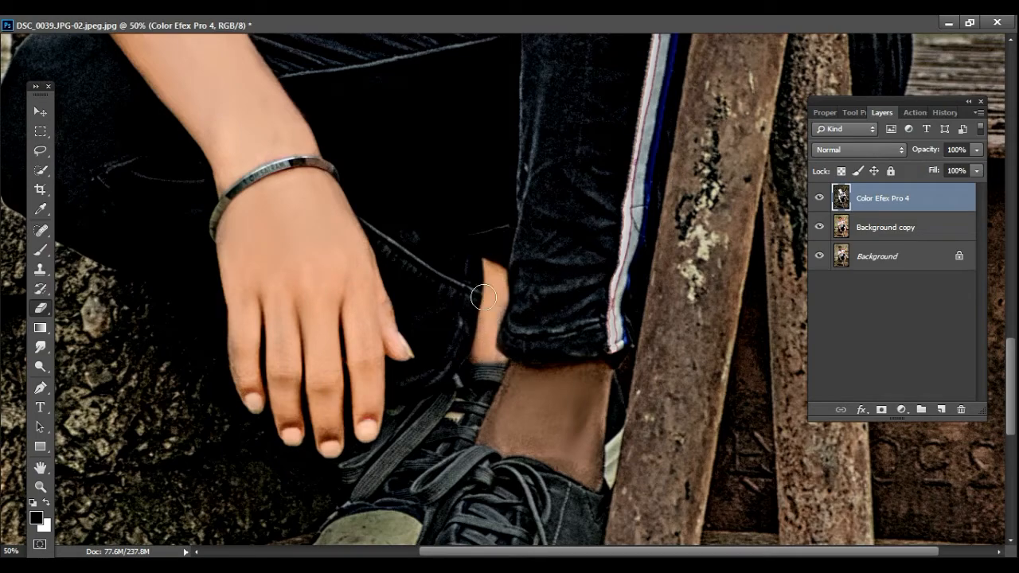
{"action": "mouse_move", "coordinate": [516, 373]}
{"action": "left_mouse_down"}
{"action": "mouse_move", "coordinate": [519, 446]}
{"action": "mouse_move", "coordinate": [589, 479]}
{"action": "mouse_move", "coordinate": [582, 372]}
{"action": "mouse_move", "coordinate": [519, 394]}
{"action": "mouse_move", "coordinate": [560, 438]}
{"action": "left_mouse_up"}
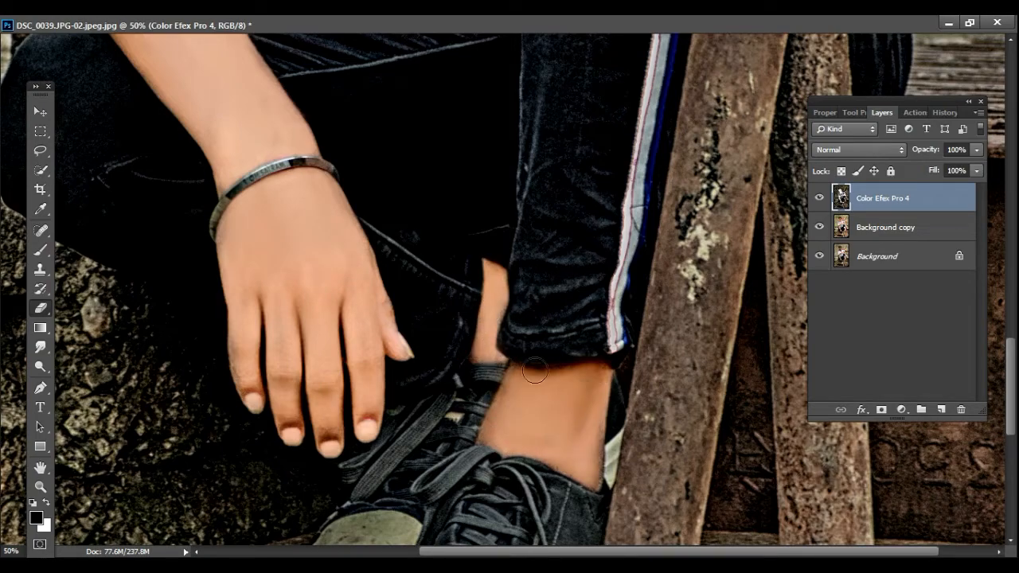
Step: Merge the Color Efex Pro 4 layer down into Background copy and return the document to its floating window
{"action": "key", "text": "ctrl+minus"}
{"action": "key", "text": "ctrl+minus"}
{"action": "key", "text": "ctrl+minus"}
{"action": "key", "text": "ctrl+minus"}
{"action": "key", "text": "ctrl+minus"}
{"action": "key", "text": "ctrl+minus"}
{"action": "right_click", "coordinate": [846, 272]}
{"action": "left_click", "coordinate": [632, 443]}
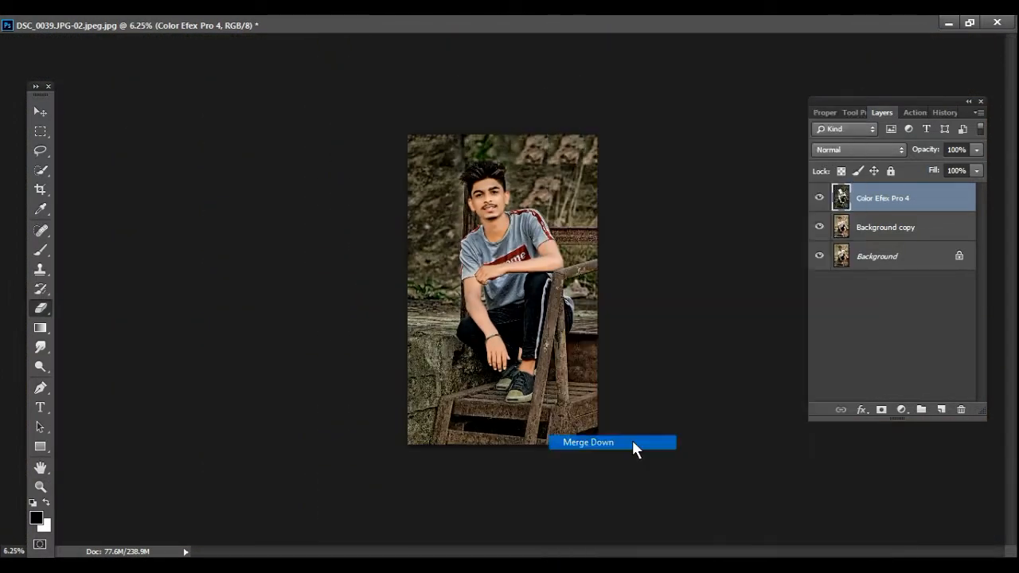
{"action": "left_click", "coordinate": [970, 22]}
Step: Adjust Background copy in Camera Raw with clarity +18, blacks +25, whites -6, shadows -15, highlights +12, contrast +3 and exposure +0.25
{"action": "key", "text": "z"}
{"action": "left_click", "coordinate": [237, 25]}
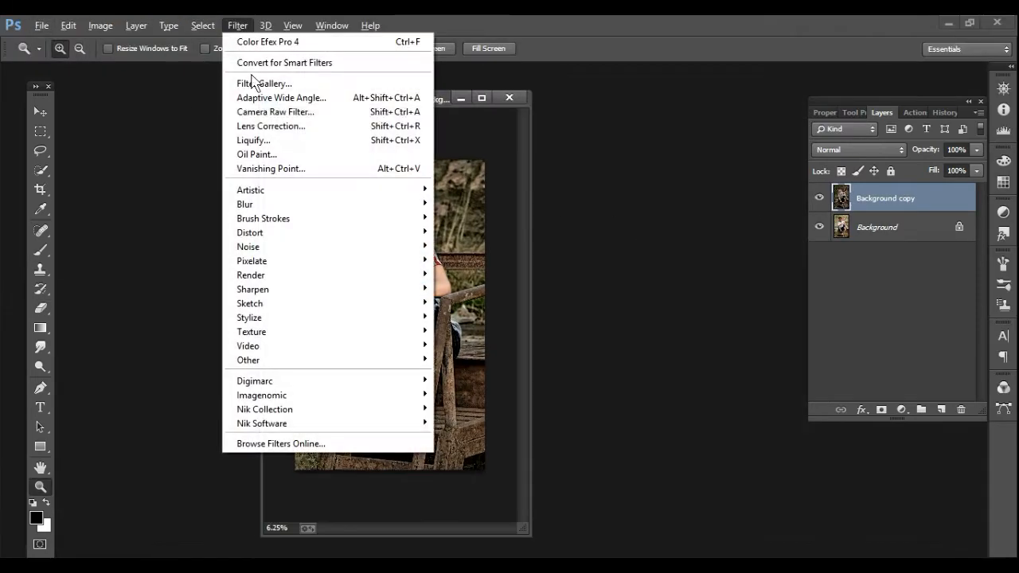
{"action": "left_click", "coordinate": [259, 110]}
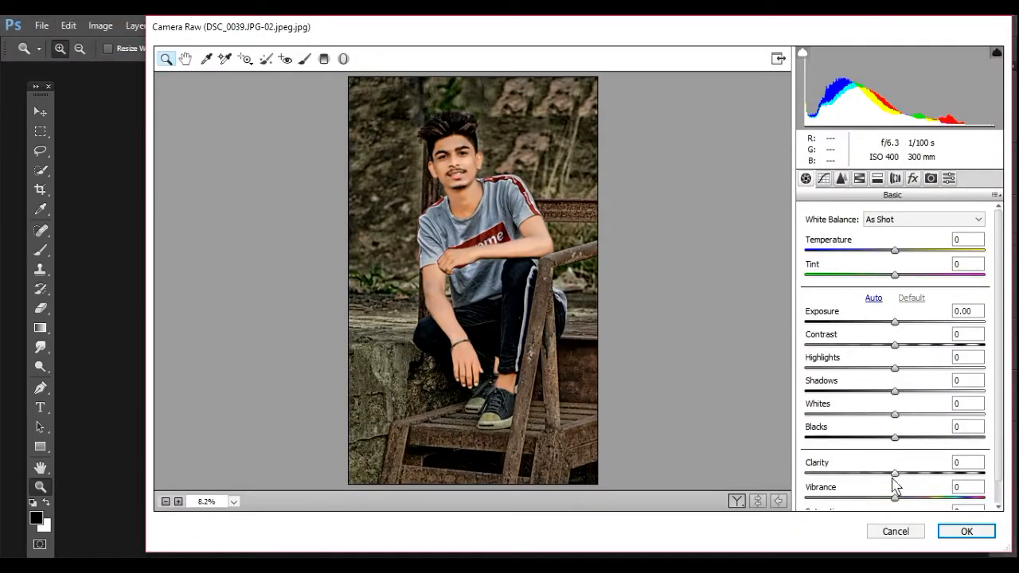
{"action": "left_click_drag", "start_coordinate": [895, 473], "coordinate": [910, 473]}
{"action": "left_click_drag", "start_coordinate": [895, 437], "coordinate": [901, 323]}
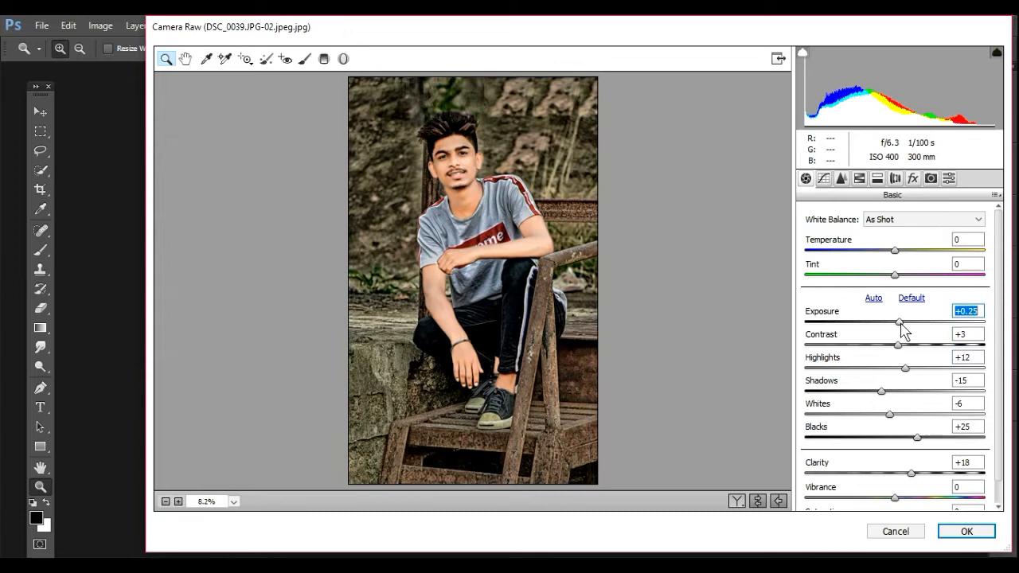
{"action": "left_click", "coordinate": [967, 532]}
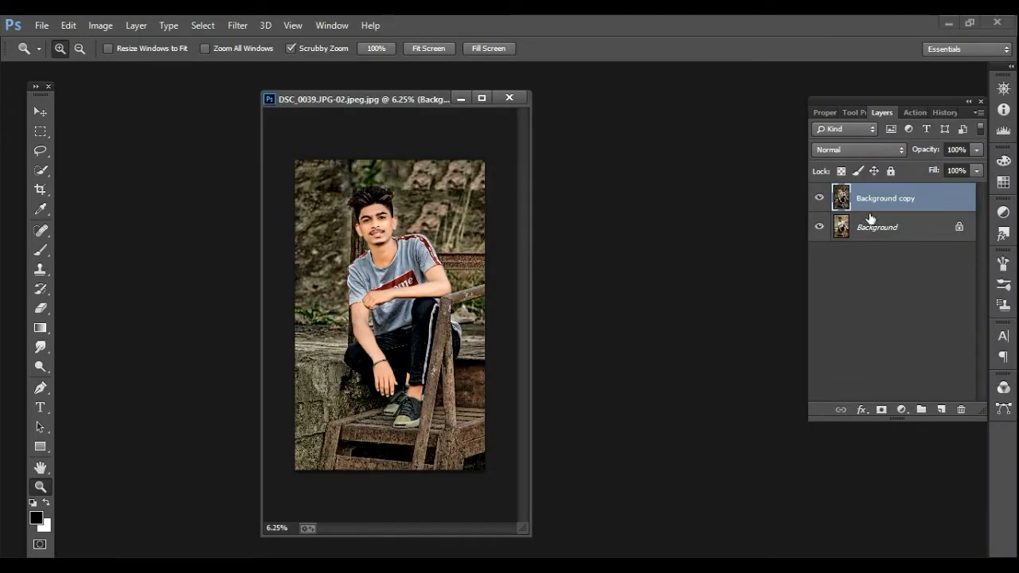
Step: Run the oil paint action on the photo and check its effect on the face
{"action": "left_click", "coordinate": [915, 113]}
{"action": "left_click", "coordinate": [884, 366]}
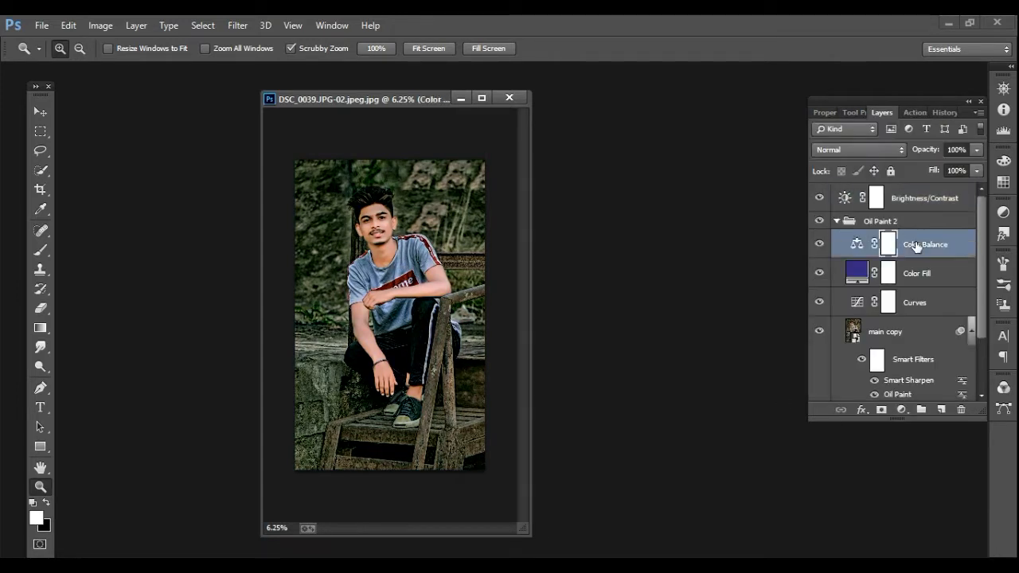
{"action": "scroll", "coordinate": [375, 261], "scroll_direction": "up", "scroll_amount": 5}
{"action": "left_click_drag", "start_coordinate": [395, 145], "coordinate": [403, 369]}
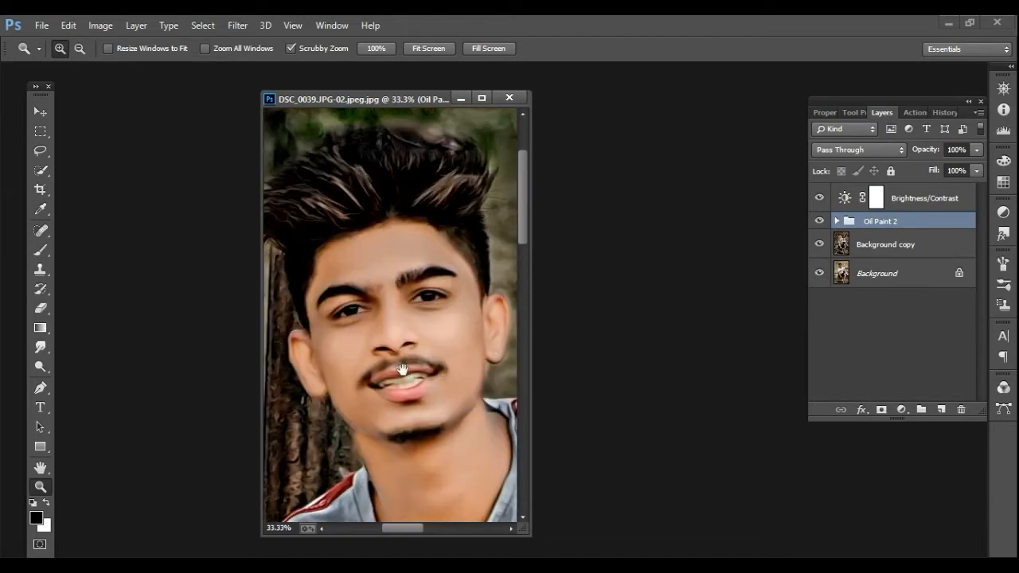
Step: Duplicate Background copy and merge the Oil Paint 2 group and Brightness/Contrast layer into the duplicate, with the Background layer hidden
{"action": "left_click", "coordinate": [481, 98]}
{"action": "scroll", "coordinate": [518, 264], "scroll_direction": "down", "scroll_amount": 3}
{"action": "left_click", "coordinate": [643, 300]}
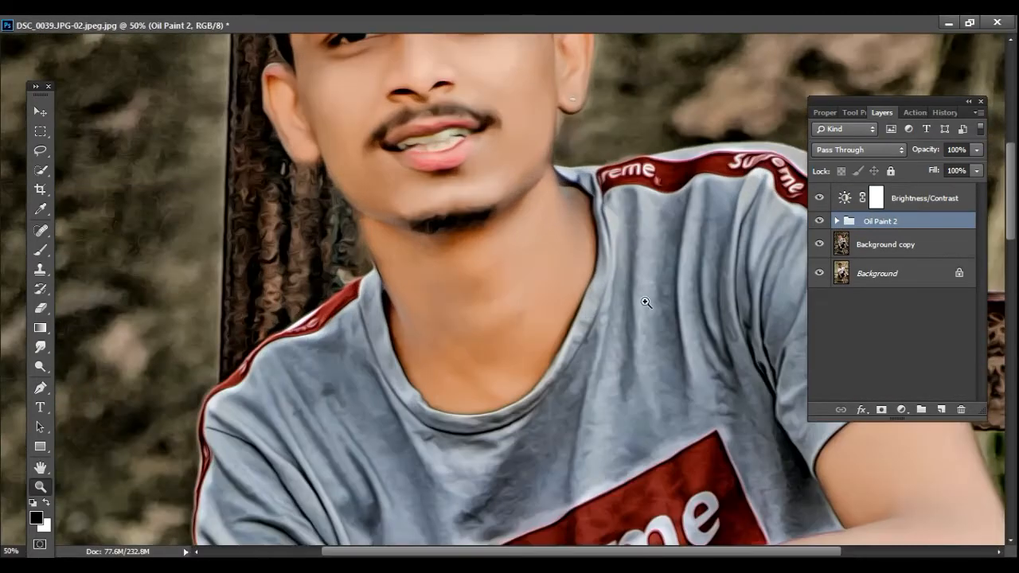
{"action": "left_click", "coordinate": [863, 249]}
{"action": "key", "text": "ctrl+j"}
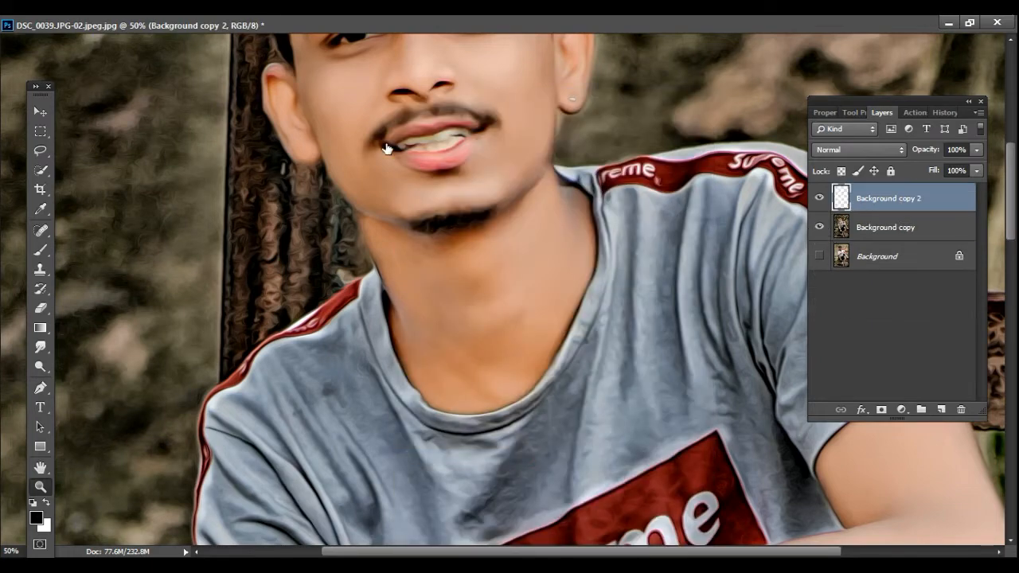
Step: Set the opacity of the Background copy 2 layer to 78%
{"action": "key", "text": "e"}
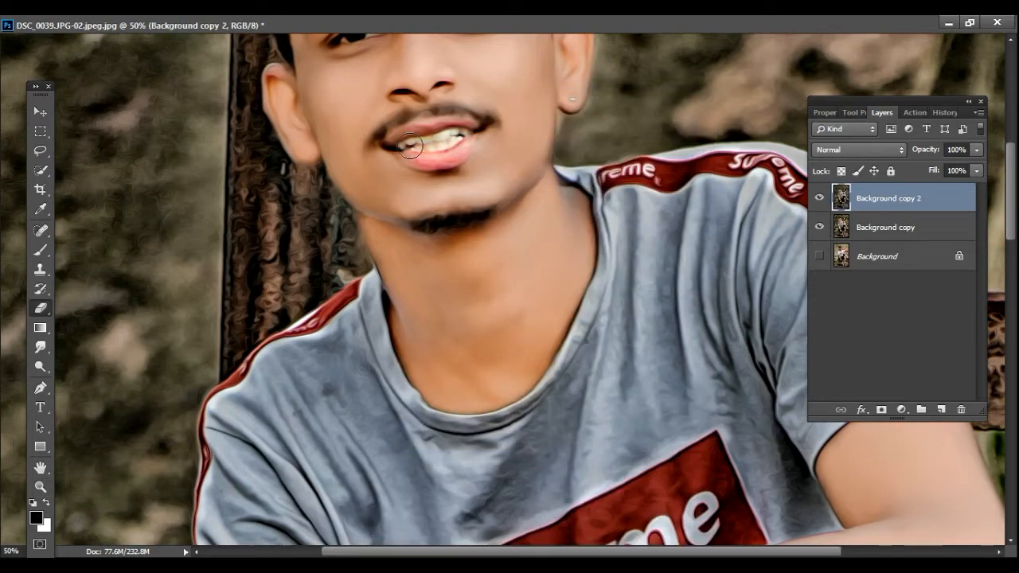
{"action": "left_click", "coordinate": [430, 151], "text": "alt"}
{"action": "left_click", "coordinate": [429, 152], "text": "alt"}
{"action": "left_click", "coordinate": [428, 153], "text": "alt"}
{"action": "left_click", "coordinate": [427, 153], "text": "alt"}
{"action": "left_click", "coordinate": [425, 154], "text": "alt"}
{"action": "left_click", "coordinate": [425, 155], "text": "alt"}
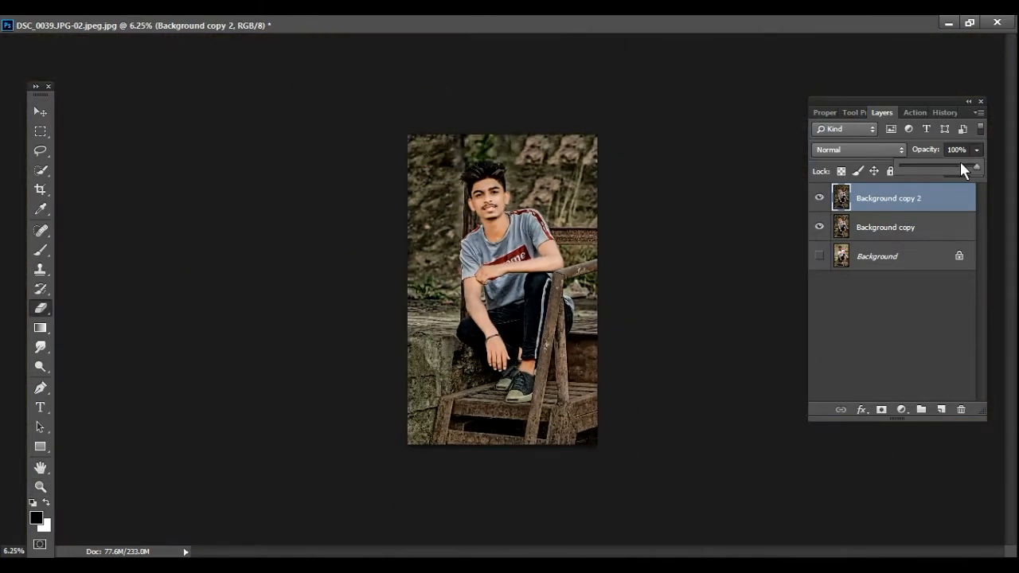
{"action": "left_click", "coordinate": [960, 165]}
Step: Examine the softened oil paint effect on the face, shirt, arms and legs
{"action": "left_click", "coordinate": [489, 207], "text": "ctrl"}
{"action": "left_click", "coordinate": [489, 207], "text": "ctrl"}
{"action": "left_click", "coordinate": [487, 207], "text": "ctrl"}
{"action": "left_click", "coordinate": [486, 207], "text": "ctrl"}
{"action": "left_click_drag", "start_coordinate": [469, 148], "coordinate": [468, 294]}
{"action": "scroll", "coordinate": [770, 274], "scroll_direction": "up", "scroll_amount": 1}
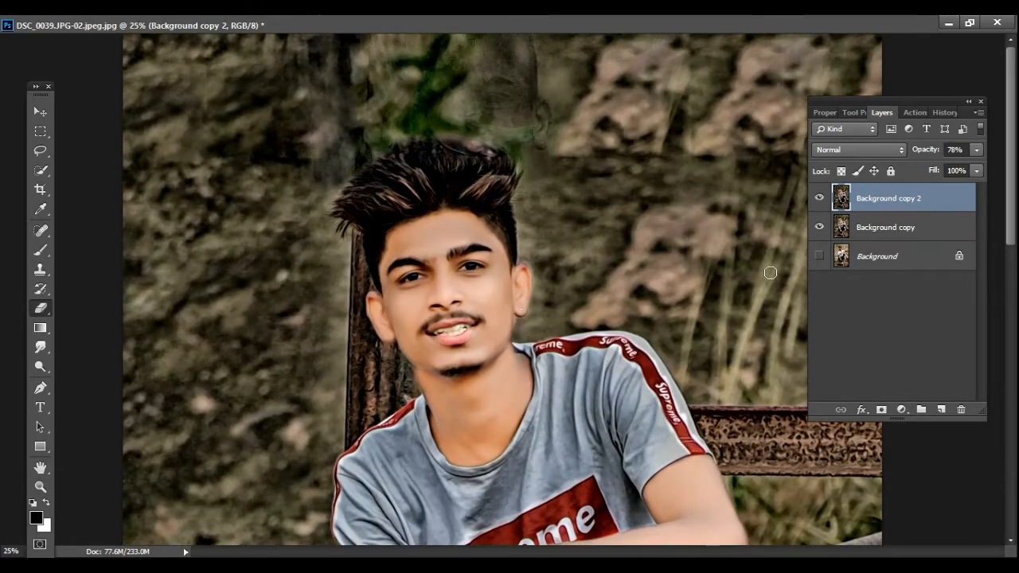
{"action": "scroll", "coordinate": [770, 273], "scroll_direction": "down", "scroll_amount": 5}
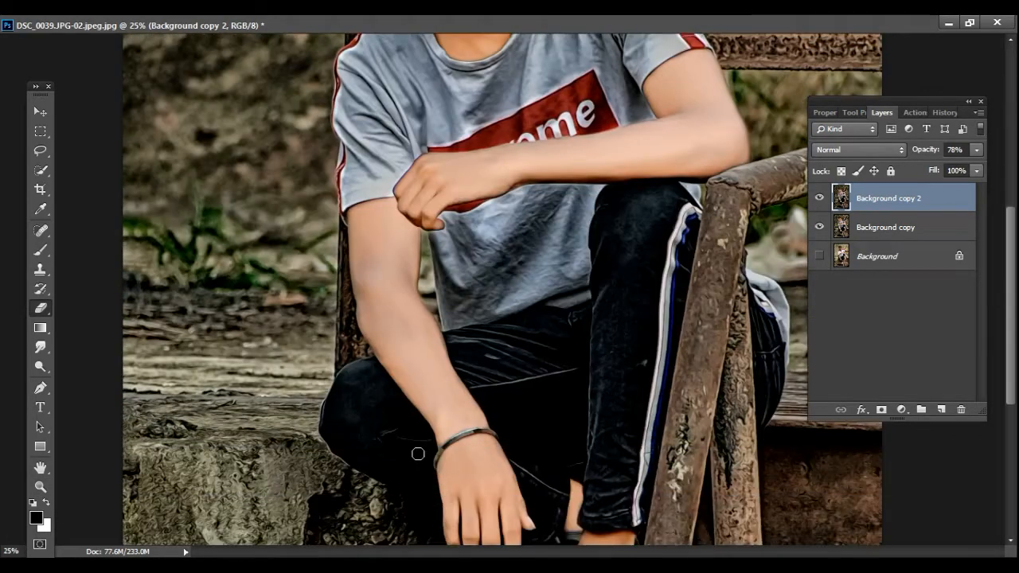
{"action": "scroll", "coordinate": [770, 274], "scroll_direction": "up", "scroll_amount": 5}
Step: Merge Background copy 2 down into Background copy, and duplicate the merged layer twice
{"action": "right_click", "coordinate": [902, 328]}
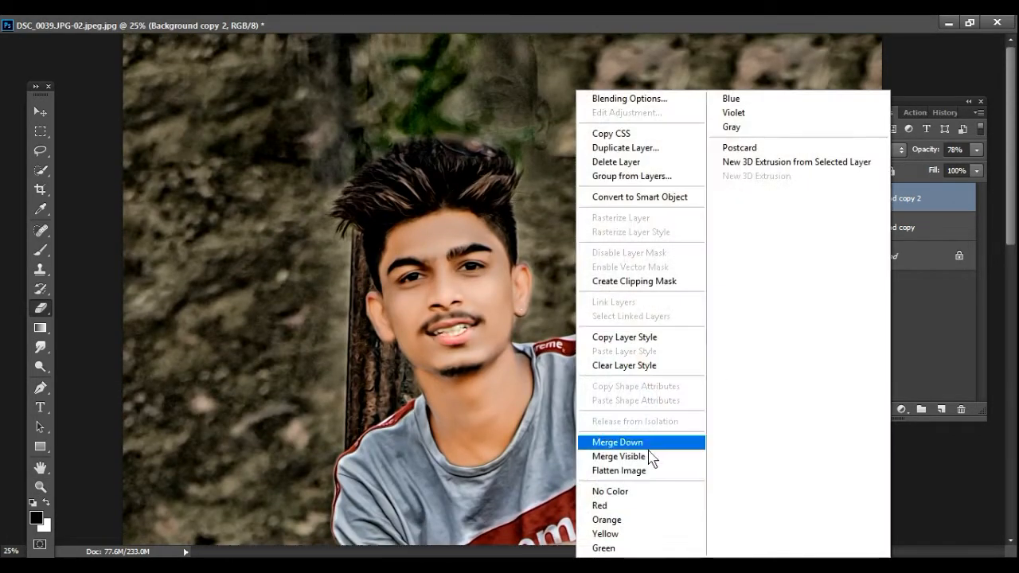
{"action": "left_click", "coordinate": [637, 443]}
{"action": "left_click", "coordinate": [517, 219], "text": "alt"}
{"action": "left_click", "coordinate": [517, 219], "text": "alt"}
{"action": "left_click", "coordinate": [517, 219], "text": "alt"}
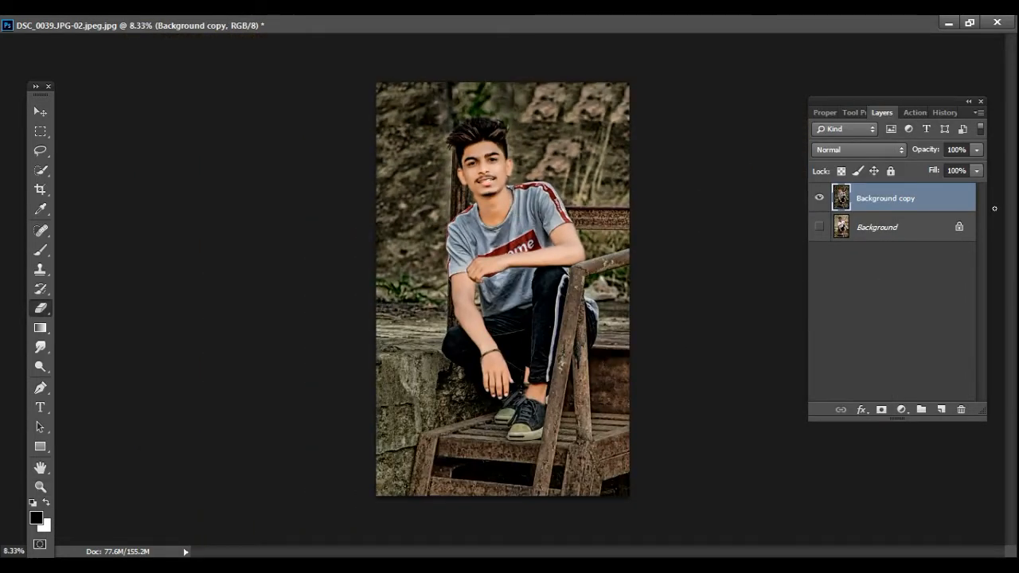
{"action": "key", "text": "ctrl+j"}
{"action": "key", "text": "ctrl+j"}
Step: Start a Field Blur on the Background copy 3 layer and set its blur to 50 px
{"action": "key", "text": "f"}
{"action": "left_click", "coordinate": [428, 309], "text": "alt"}
{"action": "left_click", "coordinate": [237, 24]}
{"action": "mouse_move", "coordinate": [292, 209]}
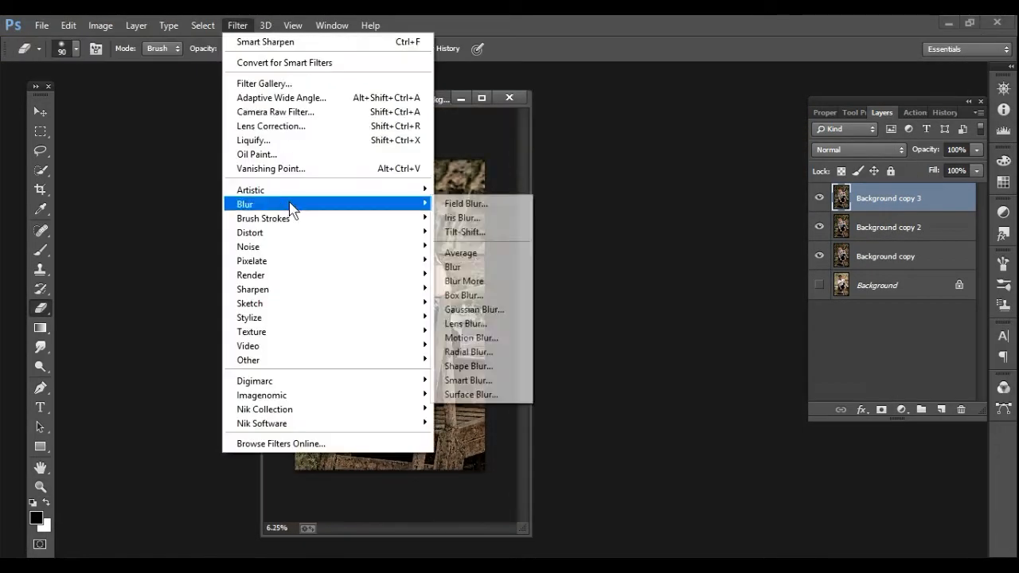
{"action": "left_click", "coordinate": [462, 204]}
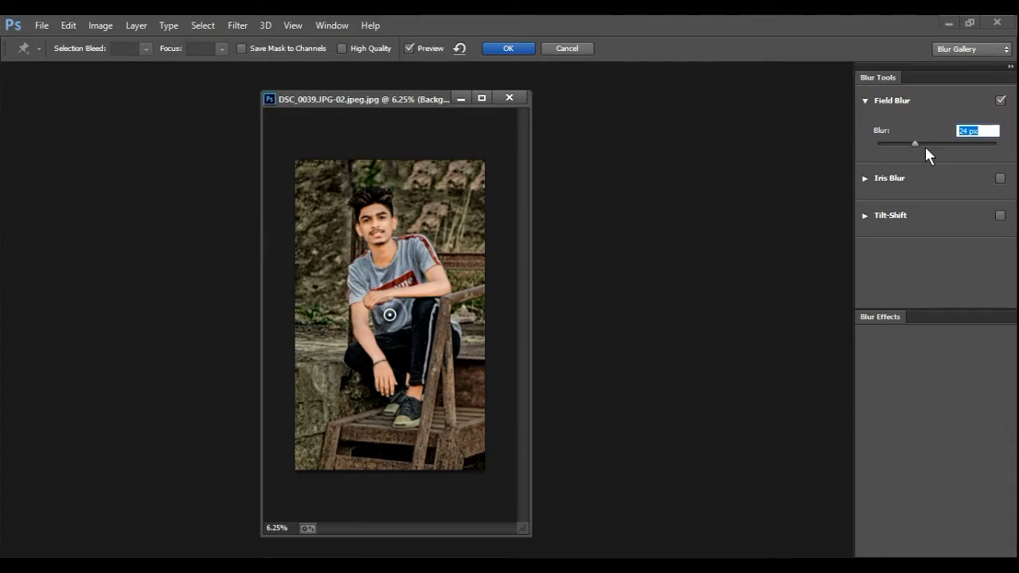
{"action": "left_click_drag", "start_coordinate": [924, 144], "coordinate": [927, 144]}
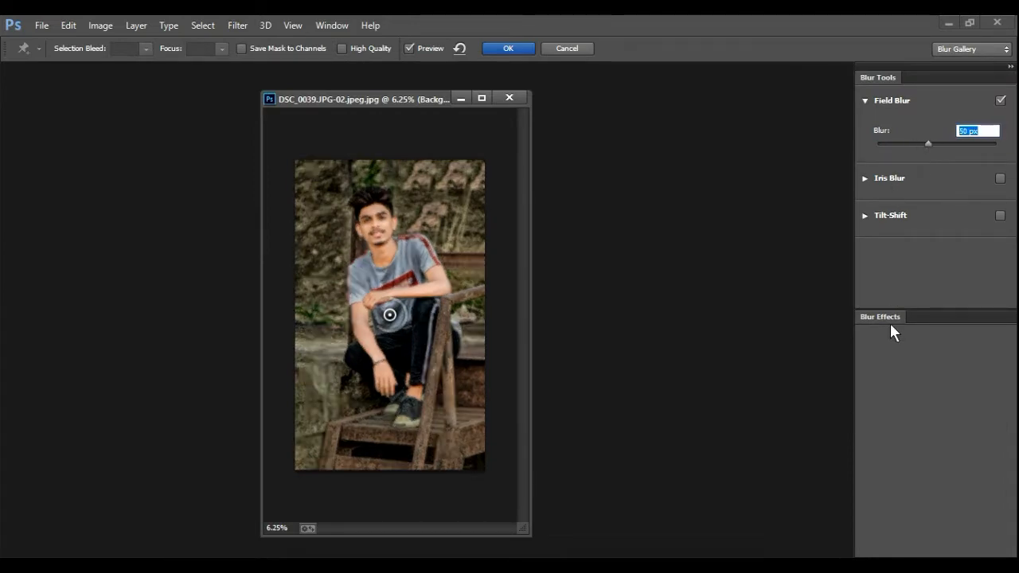
Step: Try a bokeh effect with light bokeh 68%, bokeh color 70% and a light range from 159 to 255
{"action": "left_click", "coordinate": [901, 368]}
{"action": "left_click", "coordinate": [963, 408]}
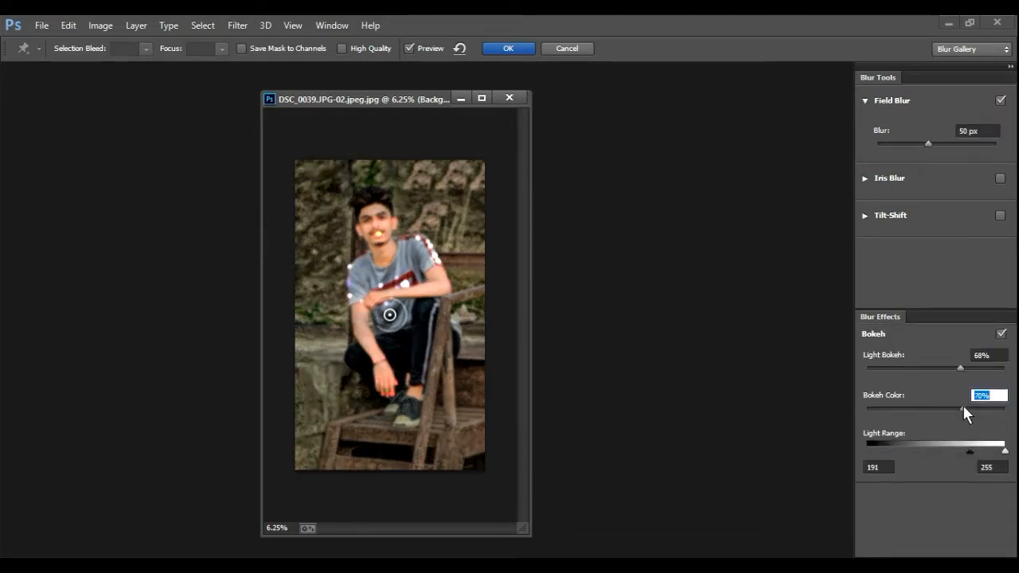
{"action": "mouse_move", "coordinate": [969, 451]}
{"action": "left_mouse_down"}
{"action": "mouse_move", "coordinate": [942, 450]}
{"action": "mouse_move", "coordinate": [953, 452]}
{"action": "left_mouse_up"}
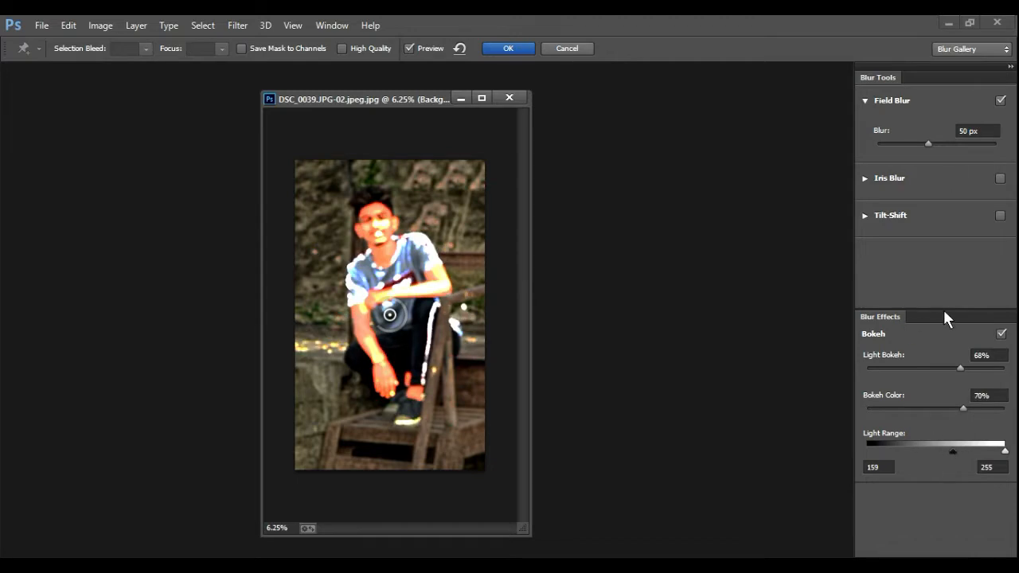
{"action": "left_click", "coordinate": [1001, 333]}
Step: Apply the Field Blur and move the sharp Background copy 2 layer above the blurred Background copy 3
{"action": "left_click", "coordinate": [522, 48]}
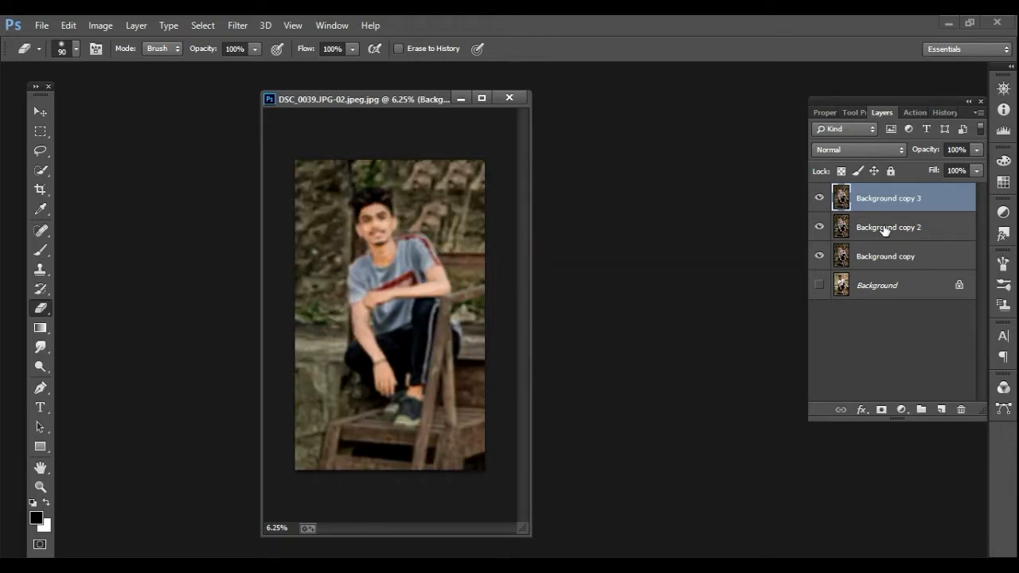
{"action": "left_click_drag", "start_coordinate": [884, 230], "coordinate": [883, 190]}
{"action": "left_click", "coordinate": [482, 98]}
Step: Erase the sharp background around the bent elbow and beside the raised leg on Background copy 2 to reveal the blurred layer
{"action": "key", "text": "ctrl+plus"}
{"action": "key", "text": "ctrl+plus"}
{"action": "key", "text": "ctrl+plus"}
{"action": "key", "text": "ctrl+plus"}
{"action": "key", "text": "ctrl+plus"}
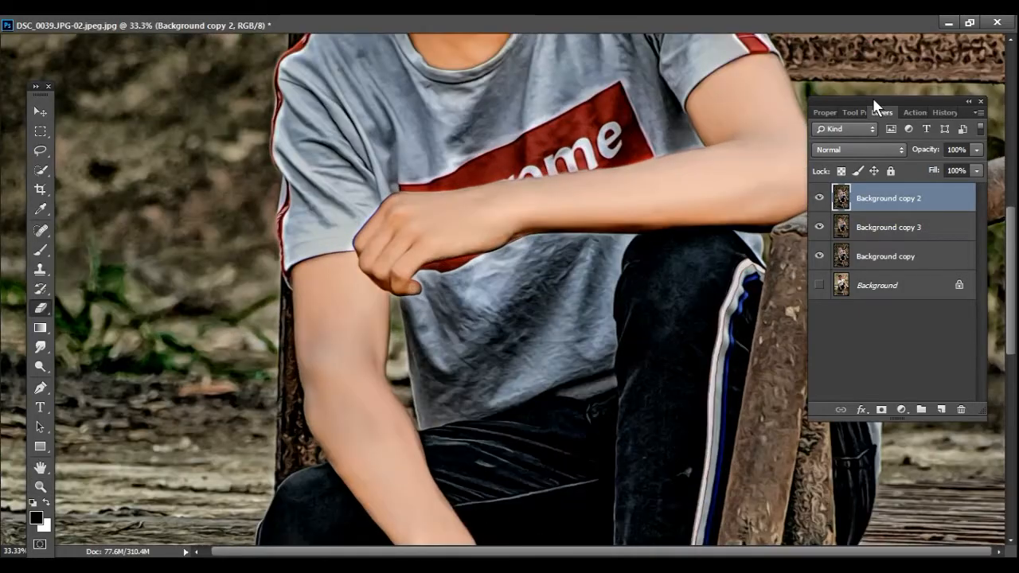
{"action": "left_click_drag", "start_coordinate": [873, 98], "coordinate": [485, 120]}
{"action": "scroll", "coordinate": [841, 280], "scroll_direction": "up", "scroll_amount": 5}
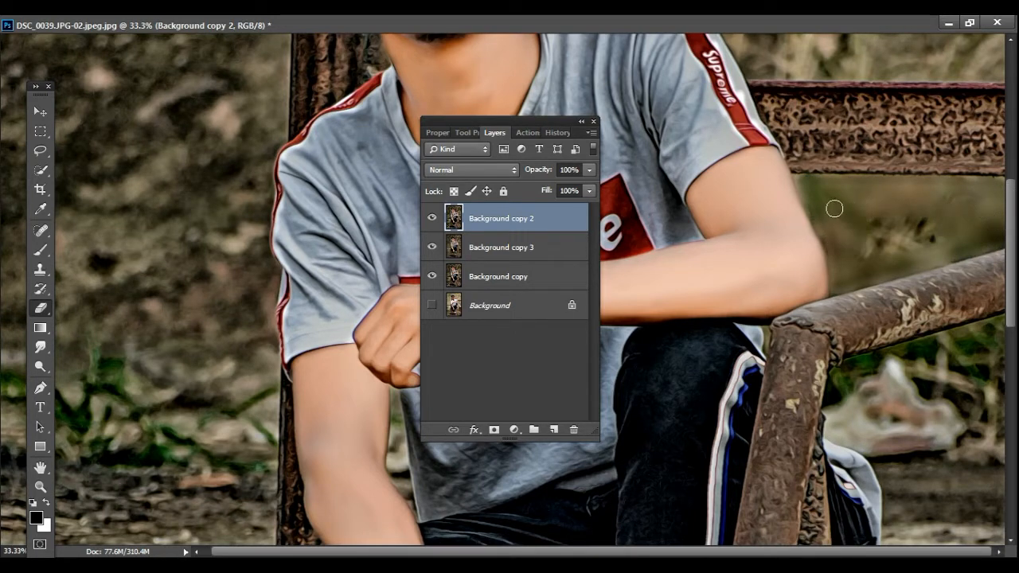
{"action": "scroll", "coordinate": [834, 274], "scroll_direction": "down", "scroll_amount": 3}
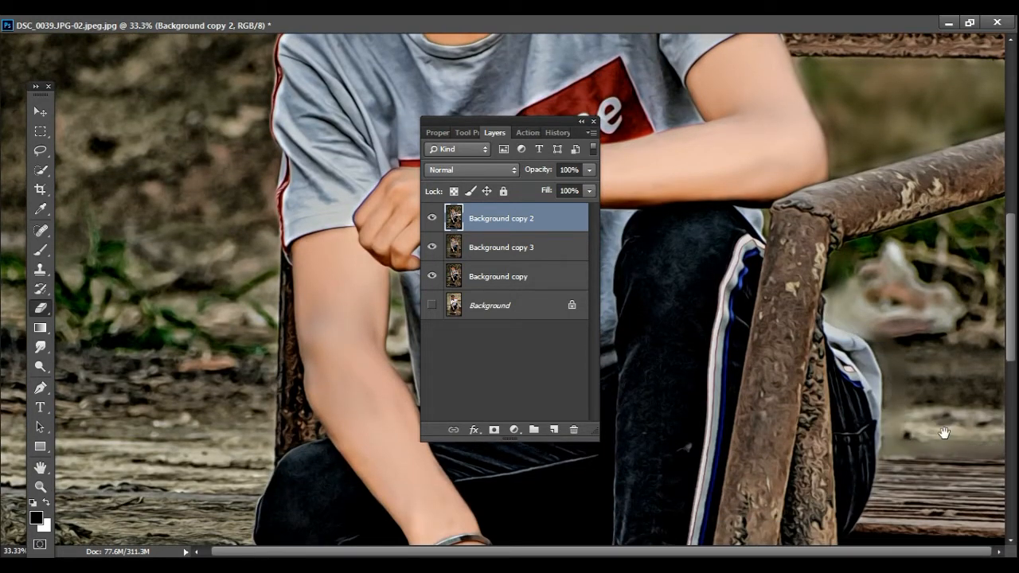
{"action": "scroll", "coordinate": [942, 425], "scroll_direction": "down", "scroll_amount": 1}
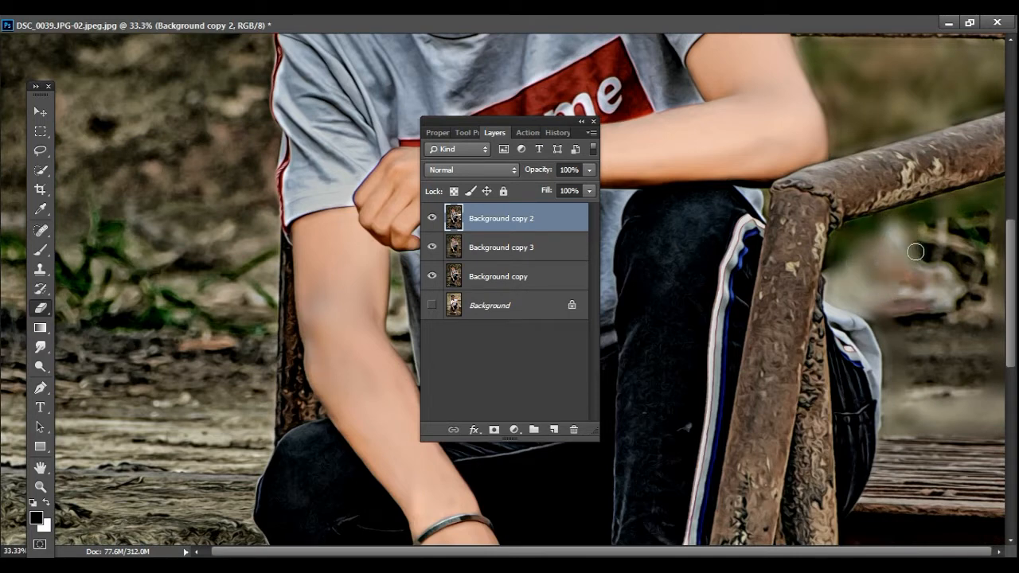
{"action": "mouse_move", "coordinate": [916, 252]}
{"action": "left_mouse_down"}
{"action": "mouse_move", "coordinate": [942, 229]}
{"action": "mouse_move", "coordinate": [997, 220]}
{"action": "mouse_move", "coordinate": [912, 299]}
{"action": "mouse_move", "coordinate": [887, 318]}
{"action": "left_mouse_up"}
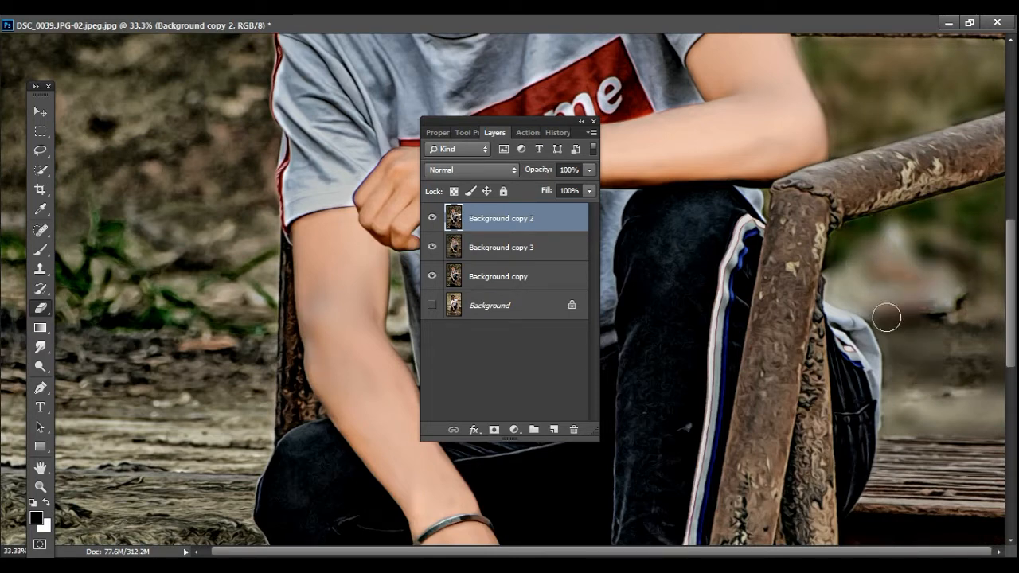
Step: Erase the sharp background above the rusty railing and along the swept side of the hair on Background copy 2
{"action": "scroll", "coordinate": [919, 371], "scroll_direction": "up", "scroll_amount": 10}
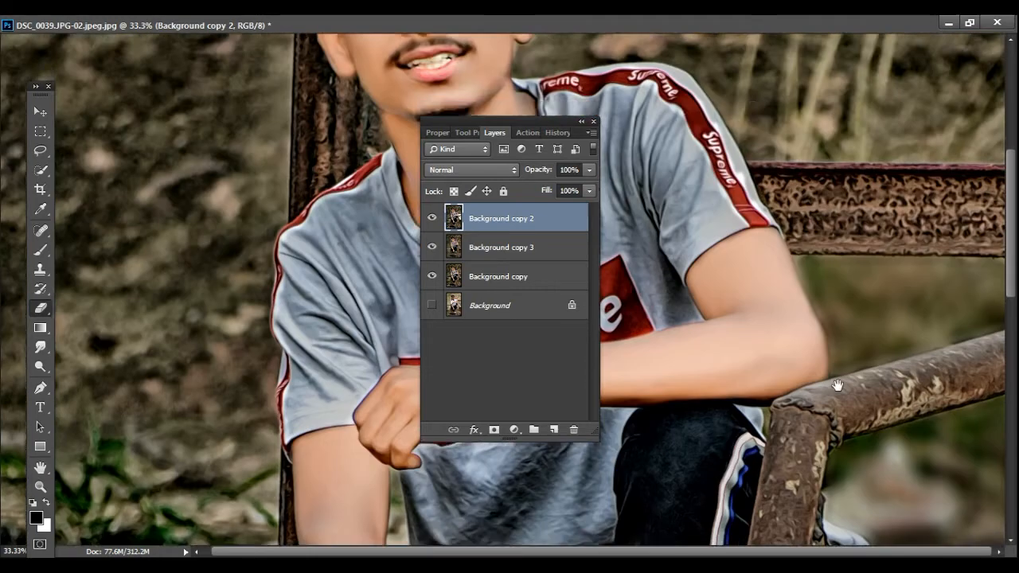
{"action": "mouse_move", "coordinate": [771, 157]}
{"action": "left_mouse_down"}
{"action": "mouse_move", "coordinate": [988, 156]}
{"action": "mouse_move", "coordinate": [981, 161]}
{"action": "mouse_move", "coordinate": [1003, 128]}
{"action": "mouse_move", "coordinate": [1001, 75]}
{"action": "left_mouse_up"}
{"action": "left_click_drag", "start_coordinate": [343, 69], "coordinate": [351, 85]}
{"action": "scroll", "coordinate": [265, 146], "scroll_direction": "up", "scroll_amount": 10}
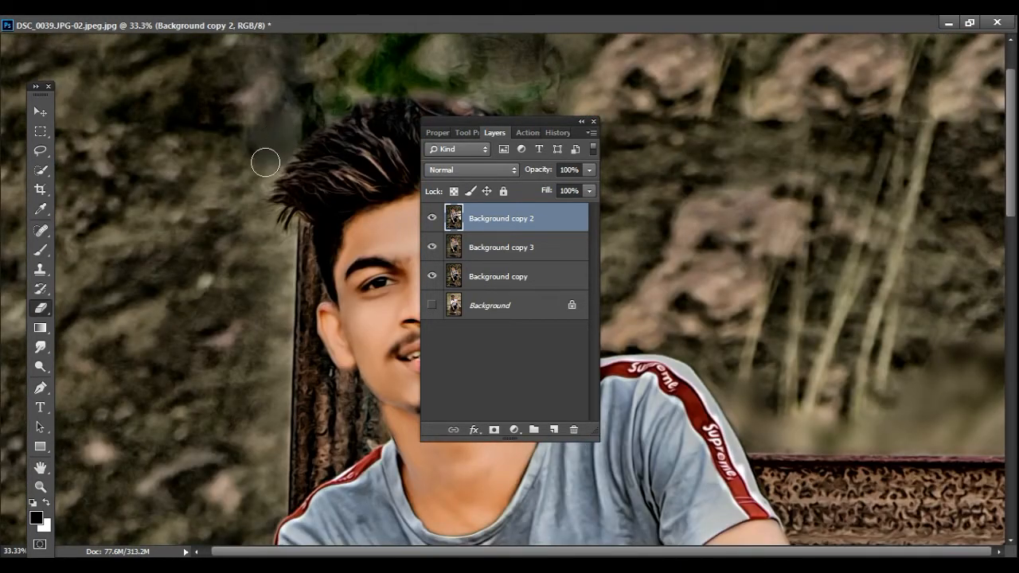
{"action": "mouse_move", "coordinate": [256, 229]}
{"action": "left_mouse_down"}
{"action": "mouse_move", "coordinate": [275, 280]}
{"action": "mouse_move", "coordinate": [258, 294]}
{"action": "mouse_move", "coordinate": [217, 156]}
{"action": "mouse_move", "coordinate": [290, 125]}
{"action": "left_mouse_up"}
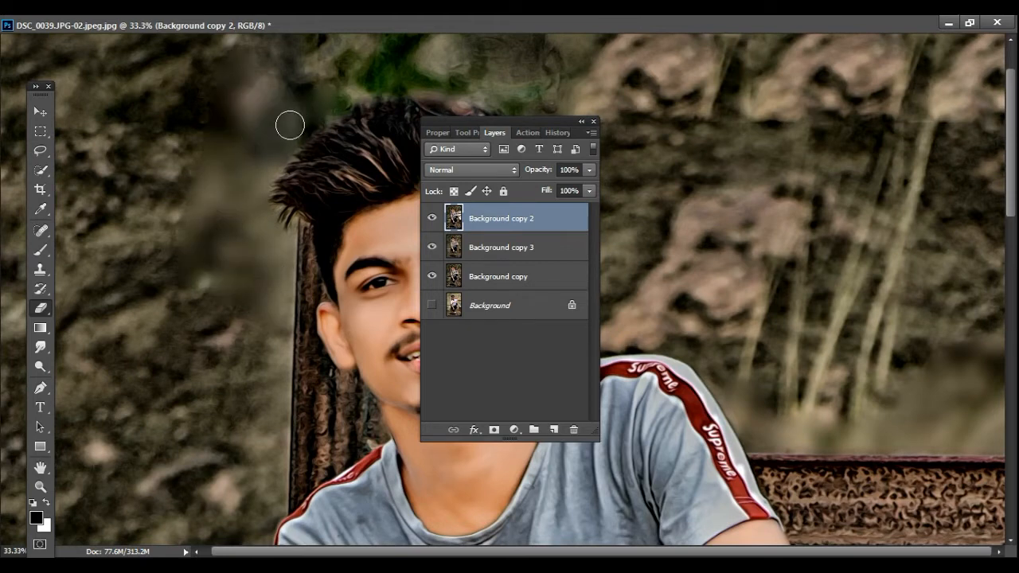
Step: Erase the sharp background above the hair, beside the ear and over the dry grass behind the supreme-striped shoulder
{"action": "scroll", "coordinate": [541, 60], "scroll_direction": "down", "scroll_amount": 1}
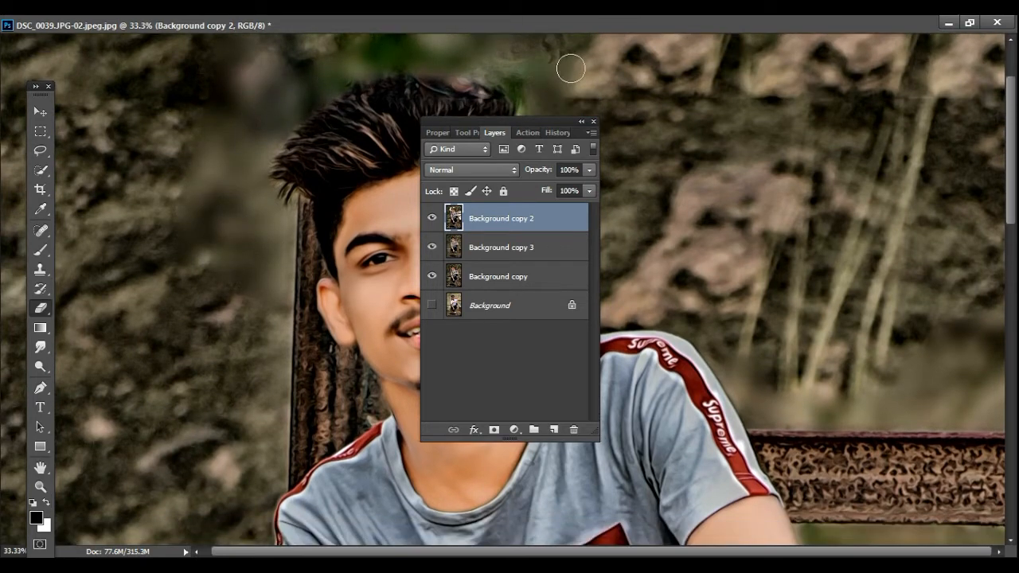
{"action": "left_click_drag", "start_coordinate": [503, 122], "coordinate": [192, 71]}
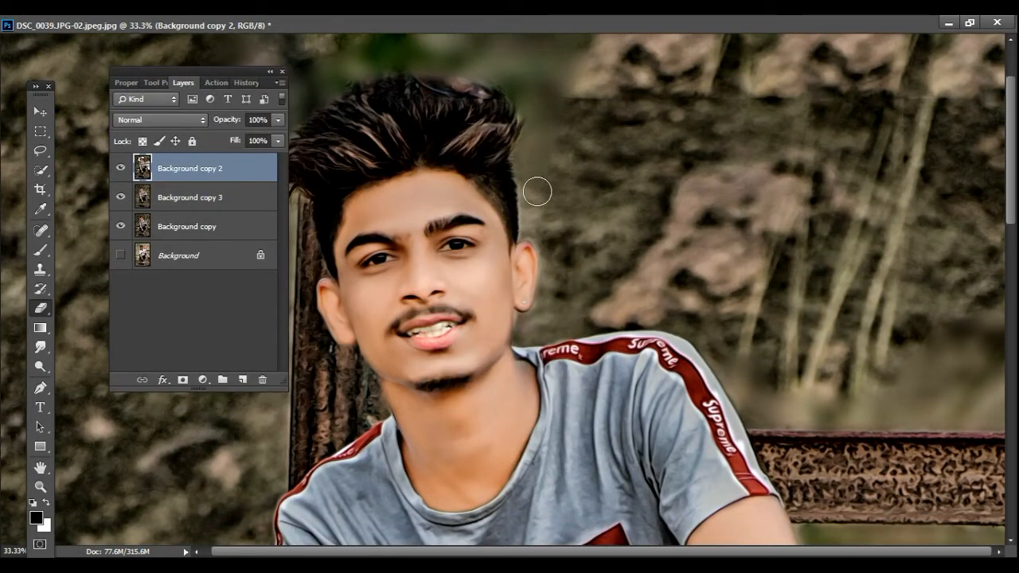
{"action": "mouse_move", "coordinate": [570, 319]}
{"action": "left_mouse_down"}
{"action": "mouse_move", "coordinate": [644, 309]}
{"action": "mouse_move", "coordinate": [711, 325]}
{"action": "mouse_move", "coordinate": [725, 353]}
{"action": "mouse_move", "coordinate": [612, 315]}
{"action": "mouse_move", "coordinate": [582, 290]}
{"action": "mouse_move", "coordinate": [722, 310]}
{"action": "mouse_move", "coordinate": [583, 251]}
{"action": "mouse_move", "coordinate": [573, 156]}
{"action": "mouse_move", "coordinate": [611, 136]}
{"action": "mouse_move", "coordinate": [676, 281]}
{"action": "mouse_move", "coordinate": [919, 314]}
{"action": "mouse_move", "coordinate": [791, 310]}
{"action": "mouse_move", "coordinate": [745, 333]}
{"action": "mouse_move", "coordinate": [878, 402]}
{"action": "left_mouse_up"}
{"action": "left_click_drag", "start_coordinate": [940, 380], "coordinate": [817, 371]}
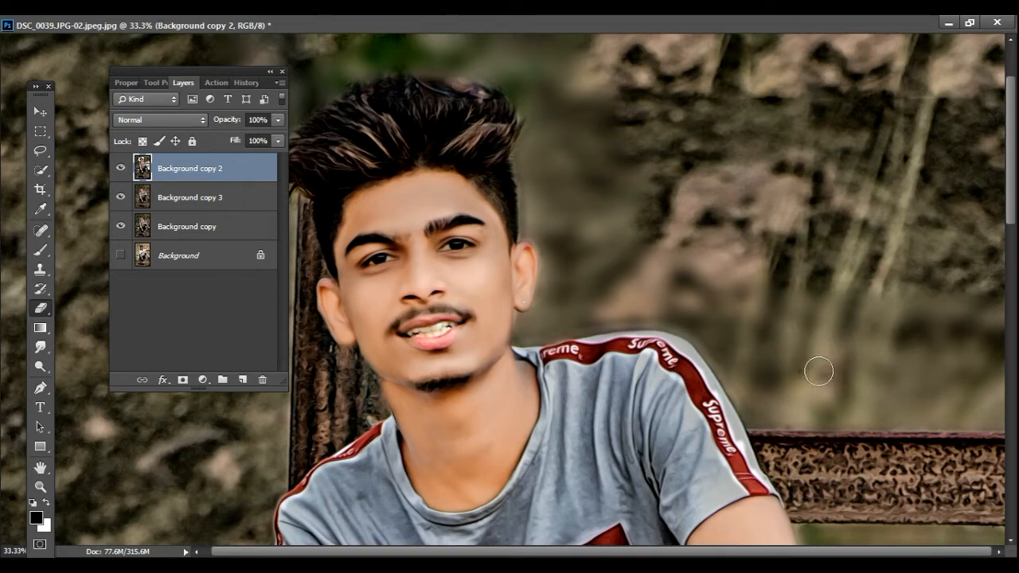
{"action": "key", "text": "space"}
{"action": "left_click_drag", "start_coordinate": [793, 262], "coordinate": [801, 154]}
Step: Erase the sharp background along the wooden post side, from beside the hair down past the sleeve to the green plants
{"action": "left_click_drag", "start_coordinate": [231, 72], "coordinate": [915, 154]}
{"action": "mouse_move", "coordinate": [283, 194]}
{"action": "left_mouse_down"}
{"action": "mouse_move", "coordinate": [264, 255]}
{"action": "mouse_move", "coordinate": [247, 169]}
{"action": "mouse_move", "coordinate": [196, 217]}
{"action": "mouse_move", "coordinate": [275, 310]}
{"action": "mouse_move", "coordinate": [285, 209]}
{"action": "mouse_move", "coordinate": [277, 379]}
{"action": "mouse_move", "coordinate": [231, 398]}
{"action": "mouse_move", "coordinate": [196, 288]}
{"action": "left_mouse_up"}
{"action": "key", "text": "space"}
{"action": "left_click_drag", "start_coordinate": [330, 355], "coordinate": [330, 105]}
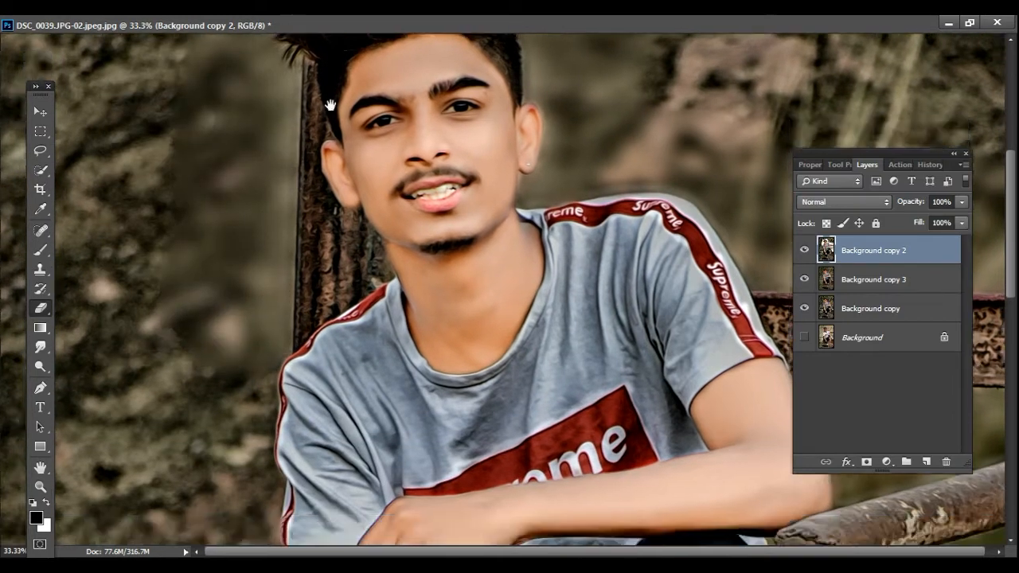
{"action": "left_click_drag", "start_coordinate": [259, 178], "coordinate": [268, 146]}
{"action": "mouse_move", "coordinate": [258, 186]}
{"action": "left_mouse_down"}
{"action": "mouse_move", "coordinate": [269, 351]}
{"action": "mouse_move", "coordinate": [217, 149]}
{"action": "mouse_move", "coordinate": [184, 239]}
{"action": "left_mouse_up"}
{"action": "key", "text": "space"}
{"action": "left_click_drag", "start_coordinate": [238, 378], "coordinate": [238, 182]}
{"action": "mouse_move", "coordinate": [11, 349]}
{"action": "left_mouse_down"}
{"action": "mouse_move", "coordinate": [261, 363]}
{"action": "mouse_move", "coordinate": [269, 227]}
{"action": "mouse_move", "coordinate": [239, 252]}
{"action": "mouse_move", "coordinate": [185, 75]}
{"action": "mouse_move", "coordinate": [133, 185]}
{"action": "mouse_move", "coordinate": [136, 51]}
{"action": "mouse_move", "coordinate": [41, 101]}
{"action": "mouse_move", "coordinate": [1, 246]}
{"action": "mouse_move", "coordinate": [85, 325]}
{"action": "mouse_move", "coordinate": [150, 326]}
{"action": "mouse_move", "coordinate": [63, 341]}
{"action": "mouse_move", "coordinate": [230, 343]}
{"action": "mouse_move", "coordinate": [207, 304]}
{"action": "mouse_move", "coordinate": [258, 205]}
{"action": "mouse_move", "coordinate": [265, 290]}
{"action": "mouse_move", "coordinate": [265, 181]}
{"action": "mouse_move", "coordinate": [195, 276]}
{"action": "mouse_move", "coordinate": [90, 193]}
{"action": "mouse_move", "coordinate": [2, 183]}
{"action": "mouse_move", "coordinate": [68, 239]}
{"action": "mouse_move", "coordinate": [107, 300]}
{"action": "mouse_move", "coordinate": [91, 239]}
{"action": "left_mouse_up"}
{"action": "scroll", "coordinate": [156, 192], "scroll_direction": "up", "scroll_amount": 5}
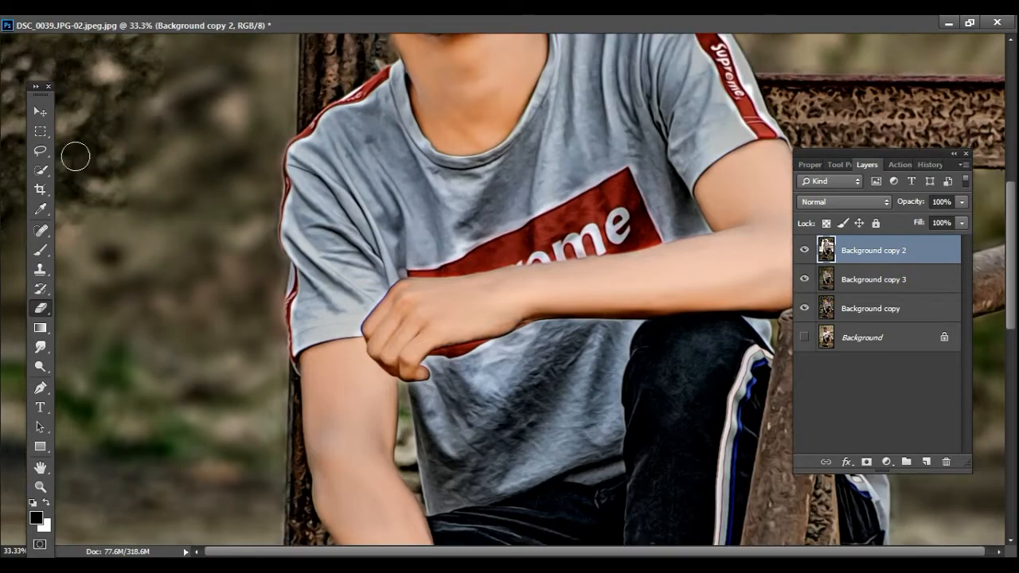
Step: Enlarge the eraser and clear the remaining sharp background at the photo's edge, above the head and over the rocks
{"action": "key", "text": "j"}
{"action": "left_click", "coordinate": [40, 309]}
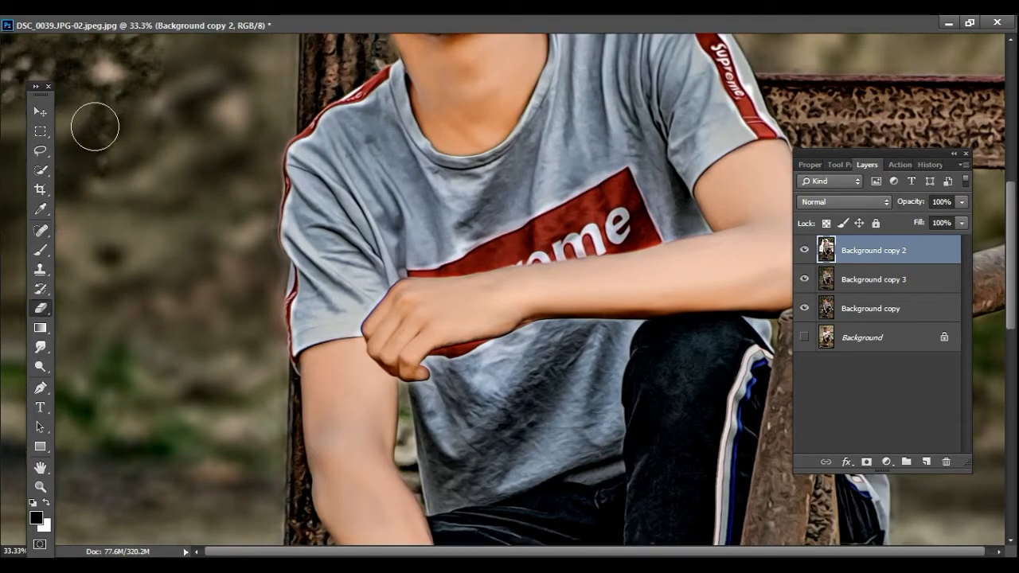
{"action": "scroll", "coordinate": [173, 282], "scroll_direction": "up", "scroll_amount": 5}
{"action": "mouse_move", "coordinate": [174, 282]}
{"action": "left_mouse_down"}
{"action": "mouse_move", "coordinate": [8, 231]}
{"action": "mouse_move", "coordinate": [48, 180]}
{"action": "mouse_move", "coordinate": [207, 39]}
{"action": "mouse_move", "coordinate": [66, 55]}
{"action": "left_mouse_up"}
{"action": "scroll", "coordinate": [226, 141], "scroll_direction": "up", "scroll_amount": 5}
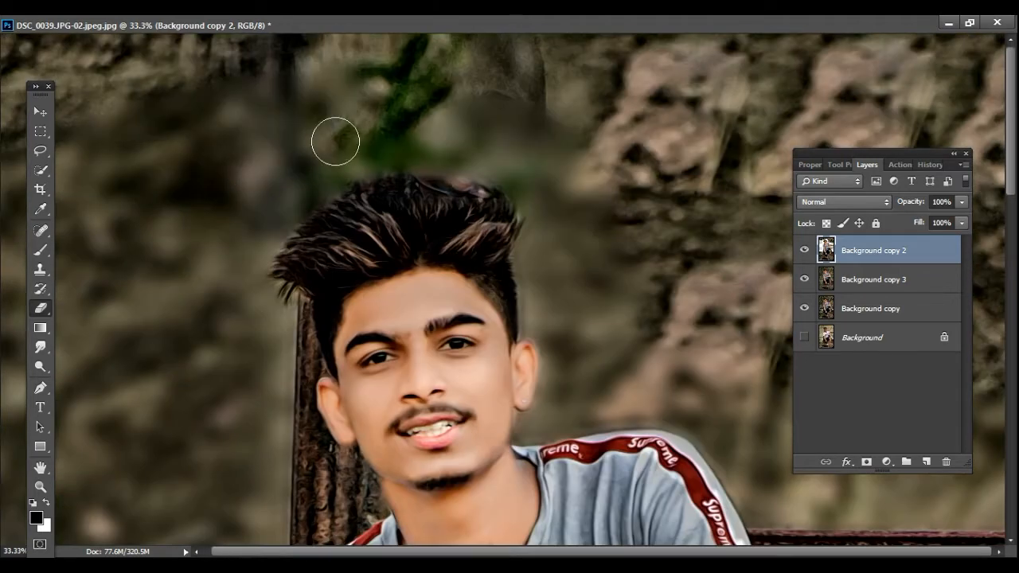
{"action": "left_click_drag", "start_coordinate": [72, 129], "coordinate": [4, 99]}
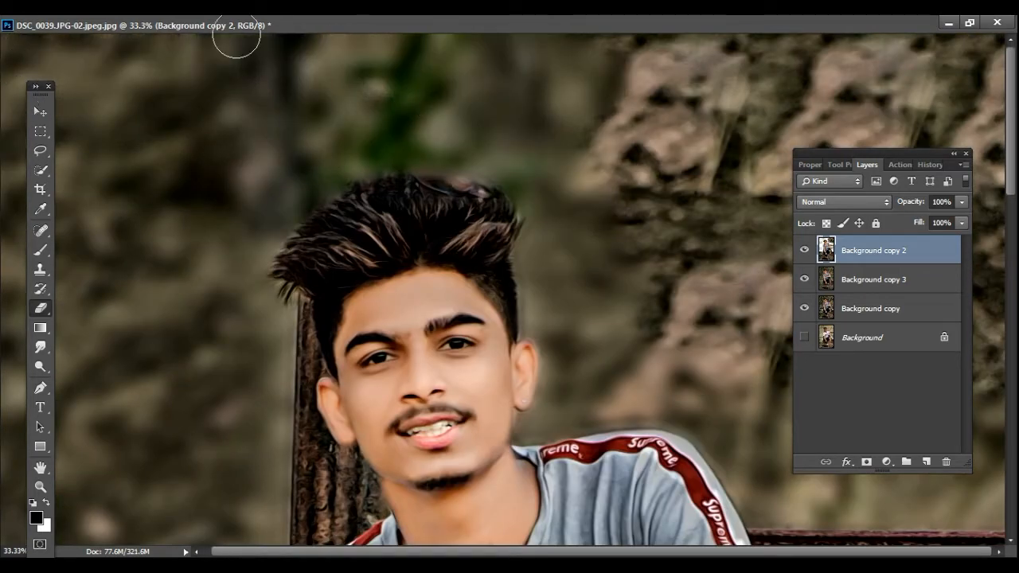
{"action": "mouse_move", "coordinate": [691, 80]}
{"action": "left_mouse_down"}
{"action": "mouse_move", "coordinate": [637, 58]}
{"action": "mouse_move", "coordinate": [986, 70]}
{"action": "mouse_move", "coordinate": [991, 156]}
{"action": "mouse_move", "coordinate": [842, 92]}
{"action": "mouse_move", "coordinate": [661, 327]}
{"action": "mouse_move", "coordinate": [913, 309]}
{"action": "mouse_move", "coordinate": [696, 171]}
{"action": "mouse_move", "coordinate": [776, 316]}
{"action": "left_mouse_up"}
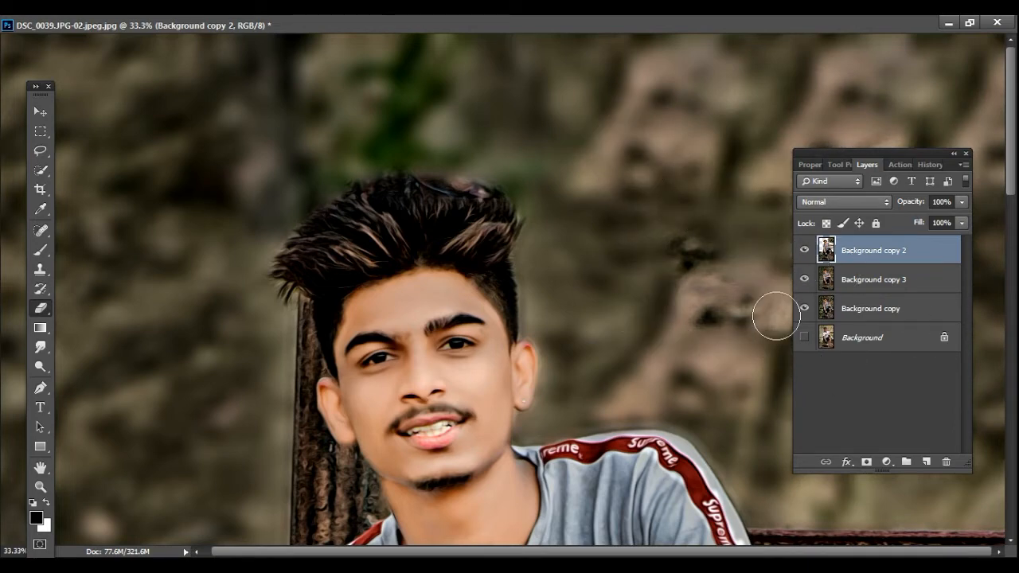
Step: Adjust the Smudge tool strength and merge Background copy 2 down into Background copy 3
{"action": "left_click", "coordinate": [632, 244], "text": "alt"}
{"action": "left_click", "coordinate": [632, 243], "text": "alt"}
{"action": "left_click", "coordinate": [632, 235], "text": "alt"}
{"action": "left_click", "coordinate": [630, 223], "text": "alt"}
{"action": "left_click", "coordinate": [626, 198], "text": "ctrl"}
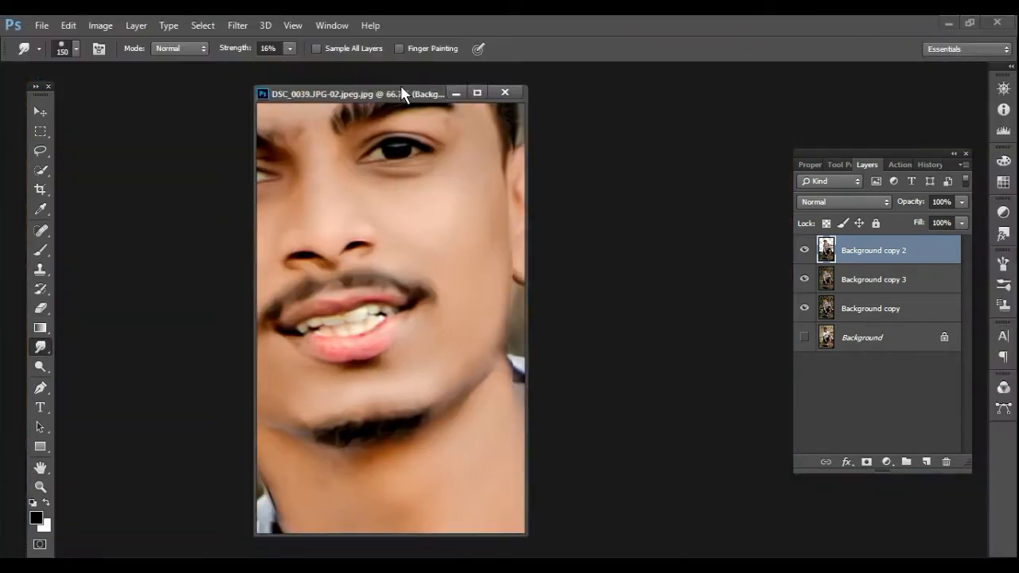
{"action": "left_click", "coordinate": [290, 48]}
{"action": "left_click_drag", "start_coordinate": [316, 64], "coordinate": [321, 63]}
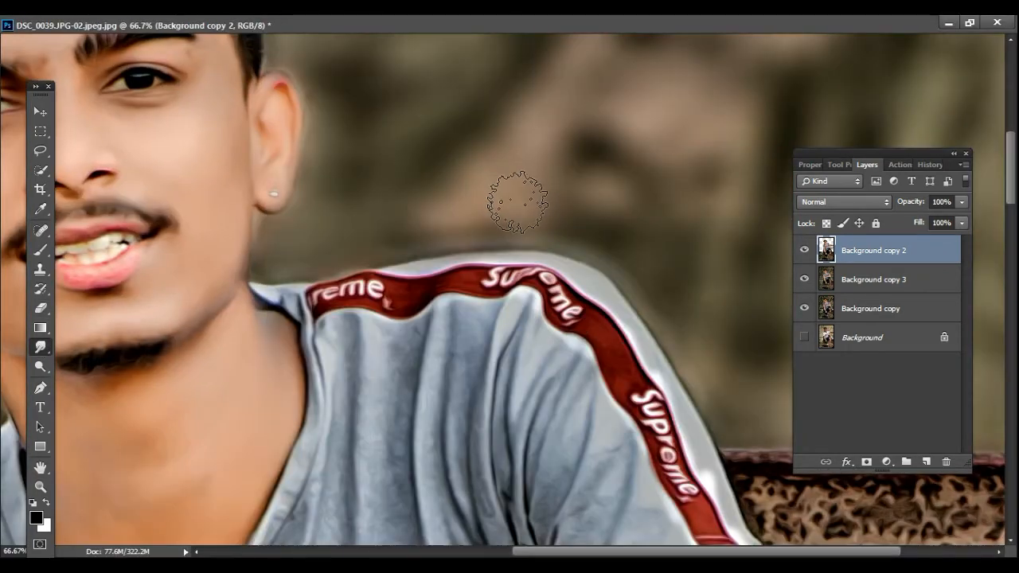
{"action": "right_click", "coordinate": [867, 252]}
{"action": "left_click", "coordinate": [591, 441]}
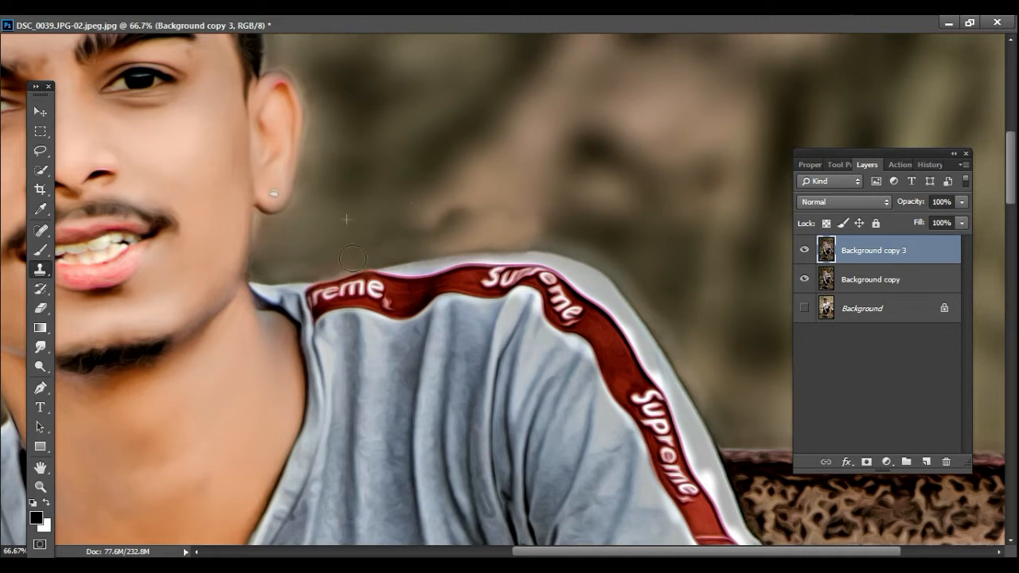
Step: Clean up the background edge along the striped shoulder with the Clone Stamp and Smudge tools
{"action": "mouse_move", "coordinate": [555, 201]}
{"action": "left_mouse_down"}
{"action": "mouse_move", "coordinate": [546, 237]}
{"action": "mouse_move", "coordinate": [549, 209]}
{"action": "left_mouse_up"}
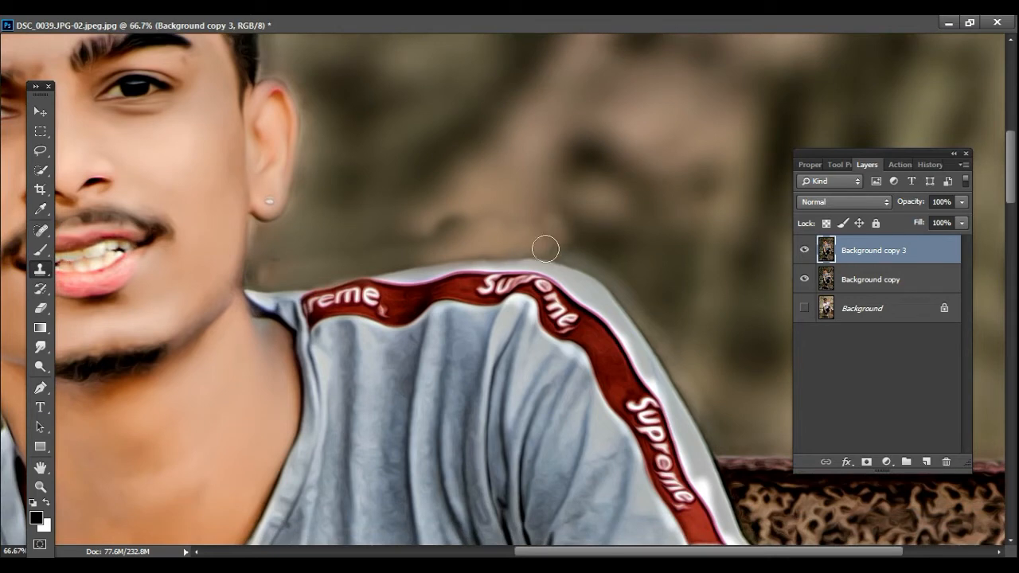
{"action": "mouse_move", "coordinate": [570, 253]}
{"action": "left_mouse_down"}
{"action": "mouse_move", "coordinate": [595, 263]}
{"action": "mouse_move", "coordinate": [567, 231]}
{"action": "left_mouse_up"}
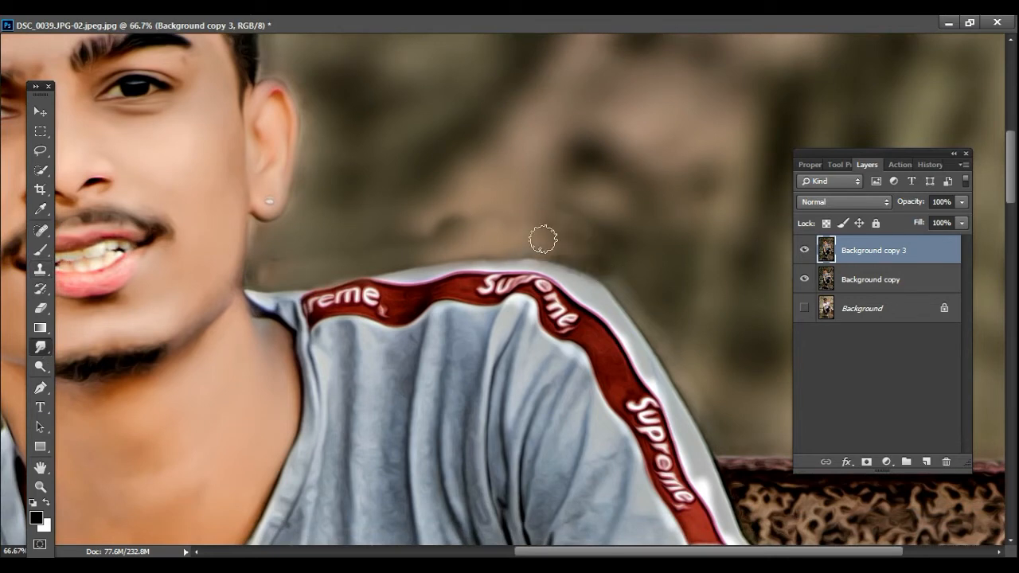
{"action": "right_click", "coordinate": [520, 201]}
{"action": "key", "text": "Escape"}
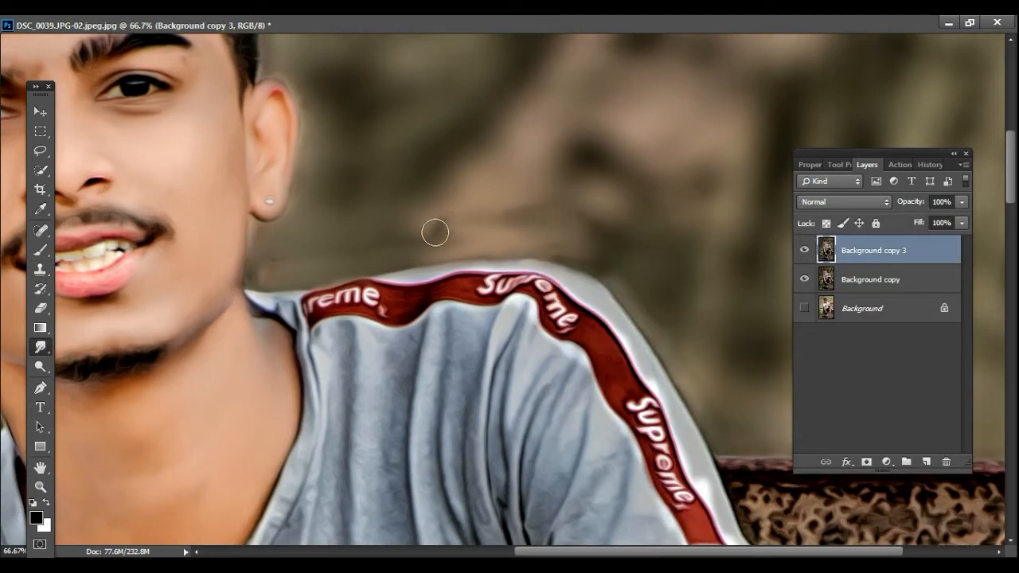
{"action": "left_click_drag", "start_coordinate": [625, 293], "coordinate": [656, 333]}
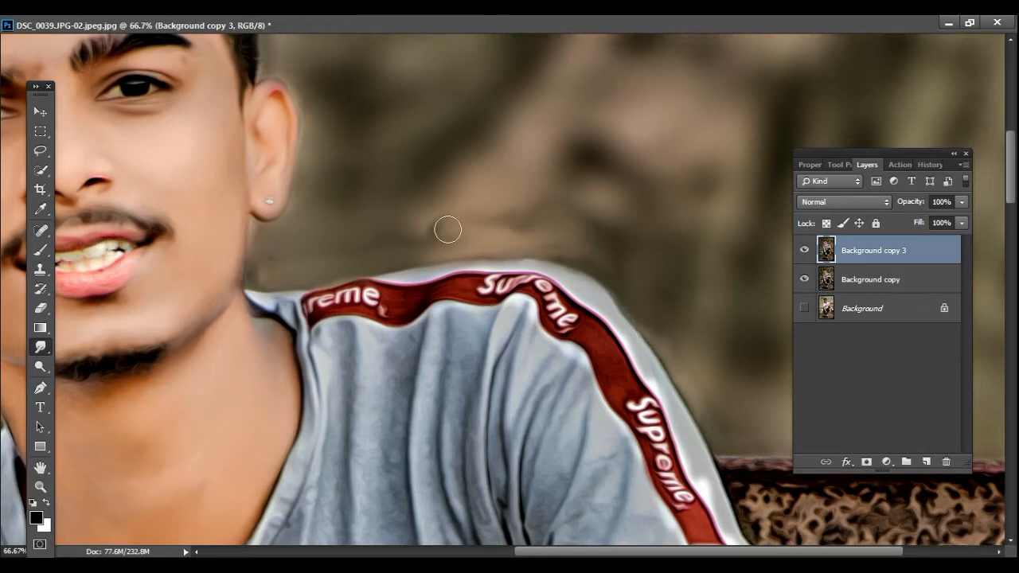
Step: Smudge the background edges along the sleeve, the bent arm and the trousers behind the railing
{"action": "scroll", "coordinate": [669, 363], "scroll_direction": "down", "scroll_amount": 4}
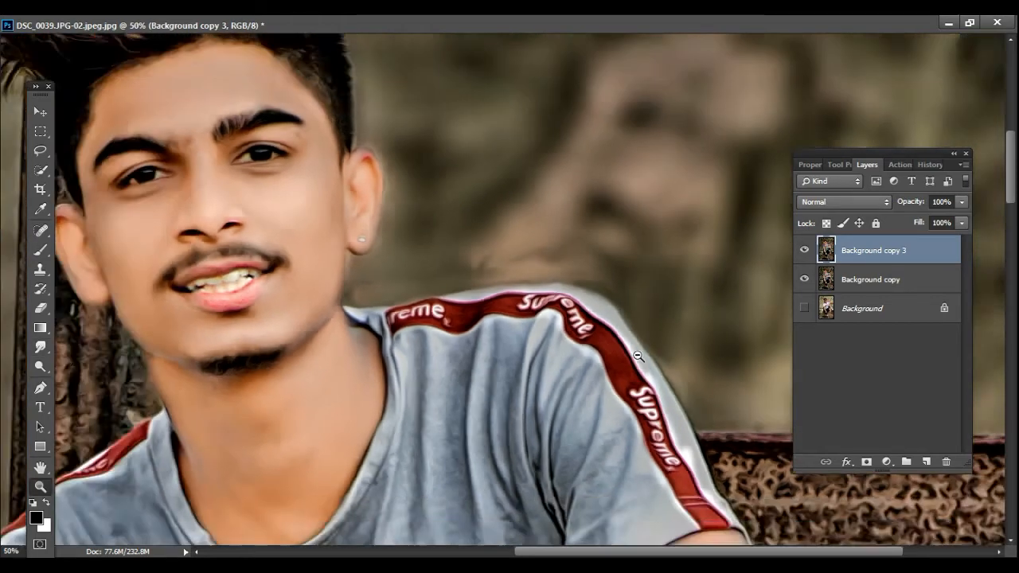
{"action": "scroll", "coordinate": [514, 345], "scroll_direction": "up", "scroll_amount": 3}
{"action": "left_click_drag", "start_coordinate": [876, 154], "coordinate": [456, 76]}
{"action": "scroll", "coordinate": [828, 326], "scroll_direction": "up", "scroll_amount": 1}
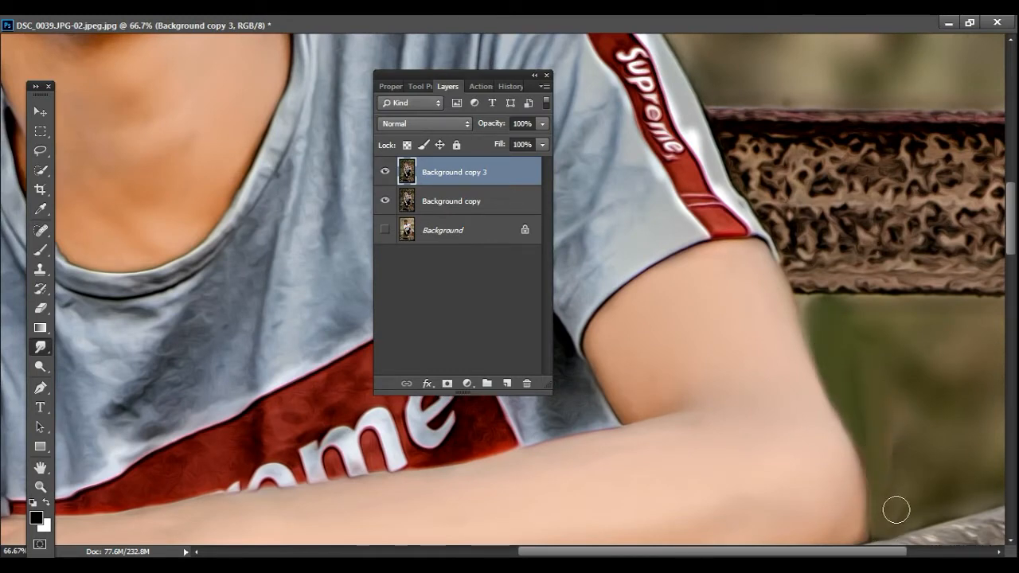
{"action": "scroll", "coordinate": [890, 449], "scroll_direction": "down", "scroll_amount": 4}
{"action": "left_click_drag", "start_coordinate": [532, 73], "coordinate": [892, 110]}
{"action": "scroll", "coordinate": [725, 511], "scroll_direction": "up", "scroll_amount": 2}
{"action": "scroll", "coordinate": [725, 511], "scroll_direction": "up", "scroll_amount": 1}
{"action": "left_click_drag", "start_coordinate": [773, 106], "coordinate": [485, 112]}
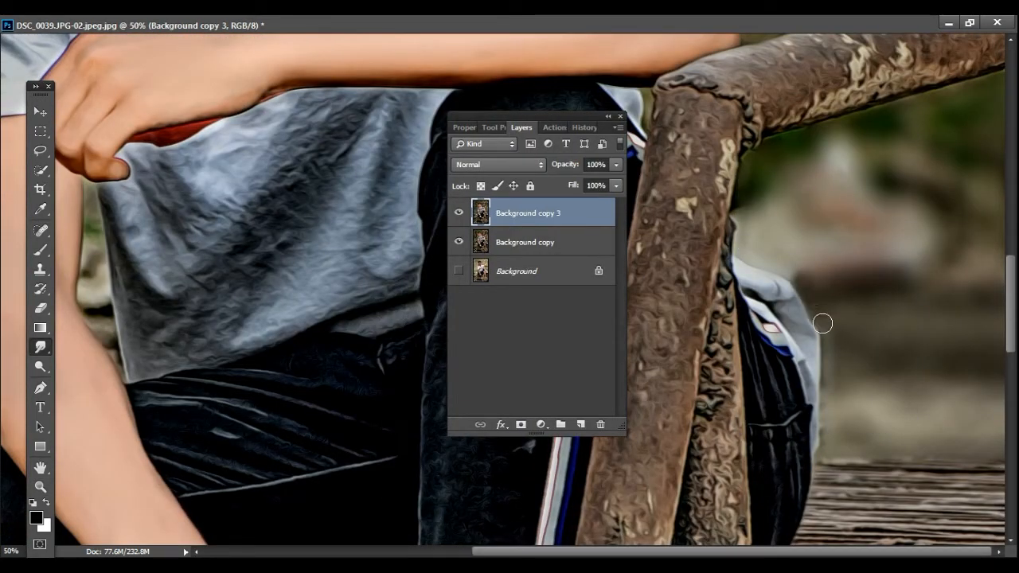
Step: Smudge the background edge beside the ear and the short side of the hair
{"action": "left_click", "coordinate": [801, 365], "text": "alt"}
{"action": "left_click", "coordinate": [802, 364], "text": "alt"}
{"action": "left_click", "coordinate": [802, 365], "text": "alt"}
{"action": "left_click", "coordinate": [801, 365], "text": "alt"}
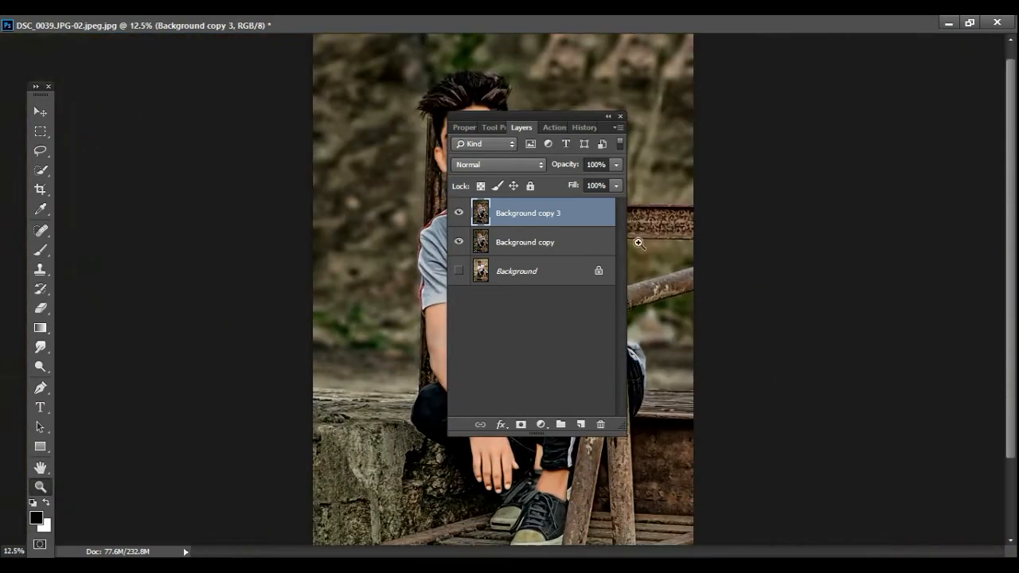
{"action": "left_click_drag", "start_coordinate": [509, 117], "coordinate": [736, 142]}
{"action": "left_click", "coordinate": [528, 128], "text": "ctrl"}
{"action": "left_click", "coordinate": [528, 128], "text": "ctrl"}
{"action": "left_click", "coordinate": [528, 127], "text": "ctrl"}
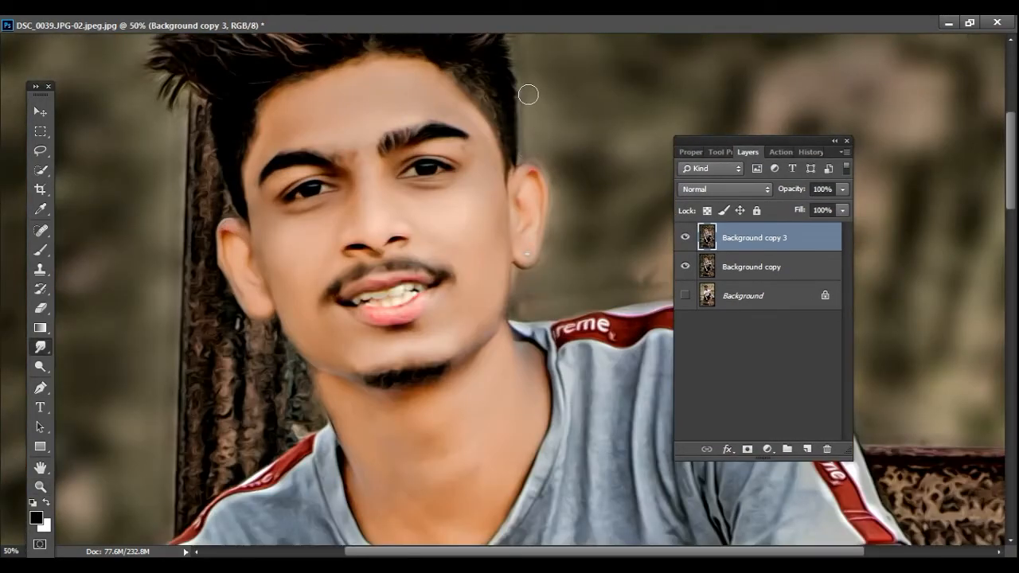
{"action": "left_click_drag", "start_coordinate": [530, 111], "coordinate": [714, 199]}
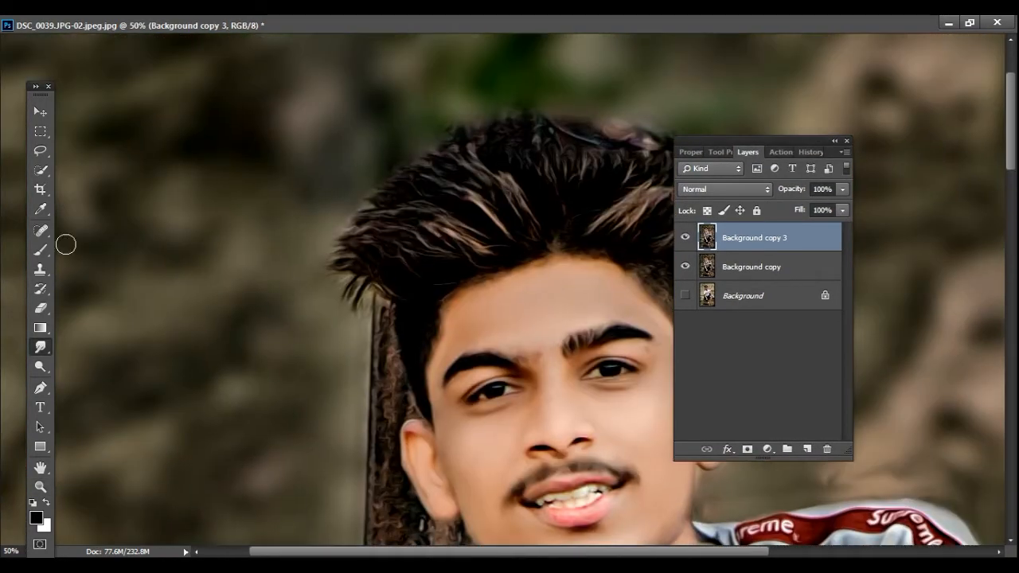
Step: Smudge the hair strands outward along the hairline with a 14 px textured brush after adjusting the smudge strength
{"action": "left_click", "coordinate": [970, 23]}
{"action": "left_click", "coordinate": [289, 48]}
{"action": "left_click", "coordinate": [481, 98]}
{"action": "right_click", "coordinate": [446, 200]}
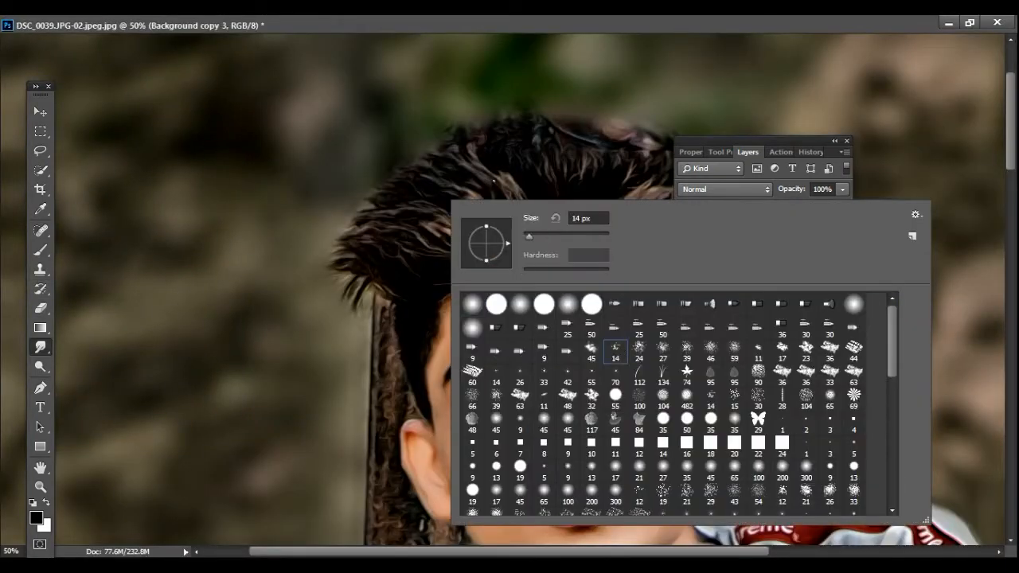
{"action": "left_click", "coordinate": [518, 135]}
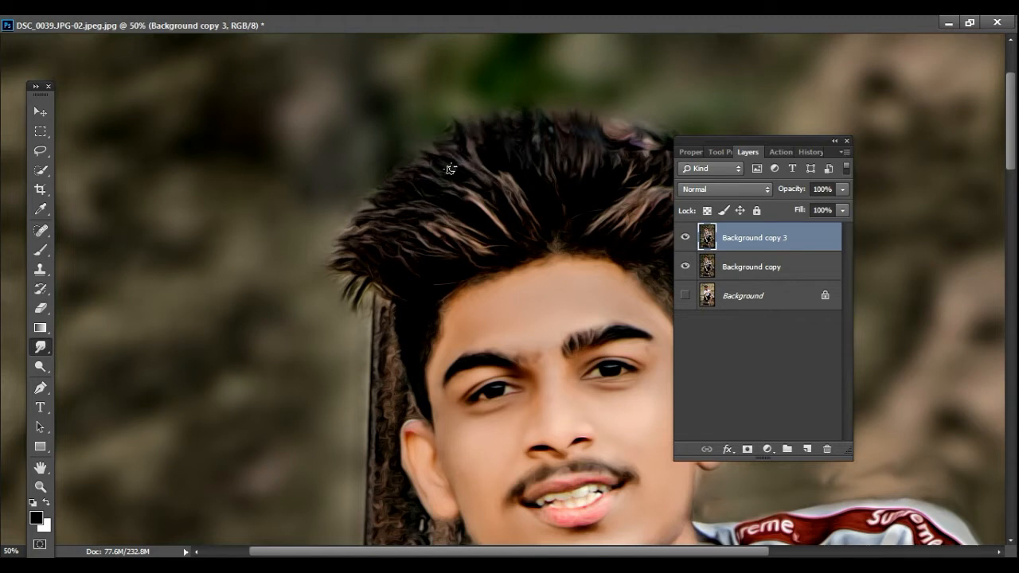
{"action": "left_click_drag", "start_coordinate": [602, 158], "coordinate": [410, 192]}
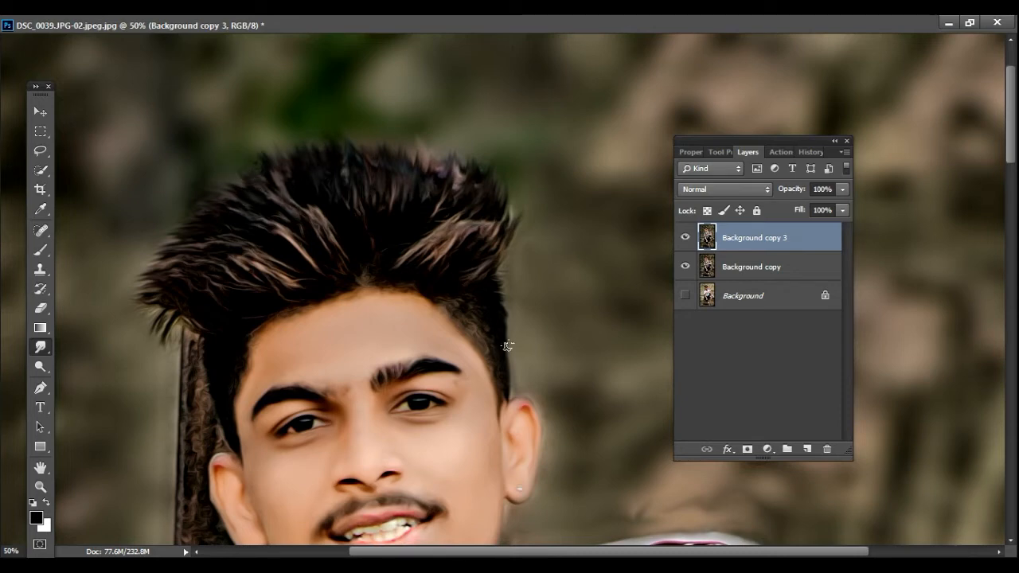
Step: Duplicate the Background copy 3 layer and open the Camera Raw filter on the copy
{"action": "key", "text": "z"}
{"action": "left_click", "coordinate": [318, 345], "text": "alt"}
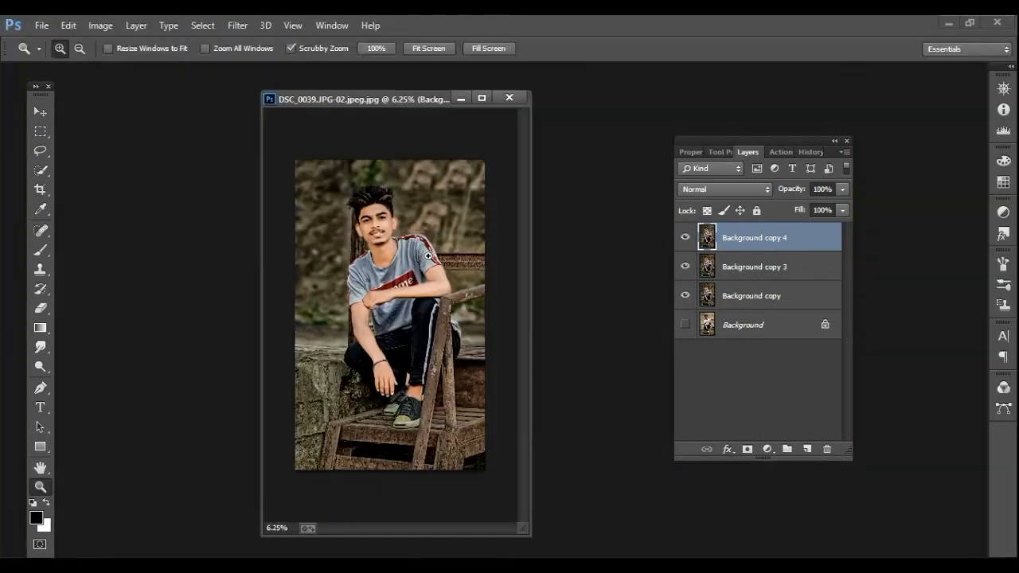
{"action": "left_click", "coordinate": [237, 25]}
{"action": "left_click", "coordinate": [267, 106]}
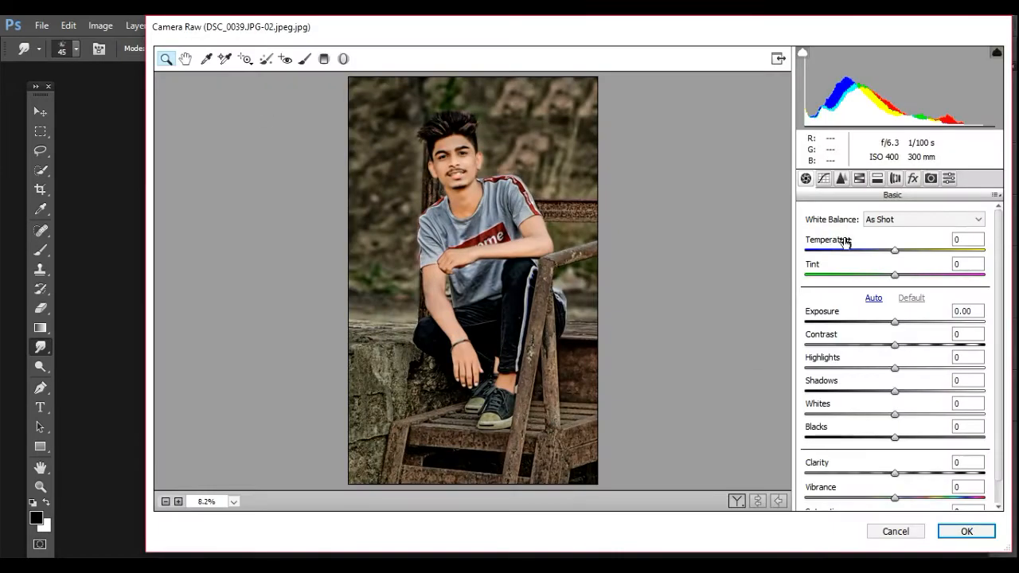
Step: Try the Dark Moody and ae2k19 (9) Camera Raw presets in a before/after comparison
{"action": "left_click", "coordinate": [949, 177]}
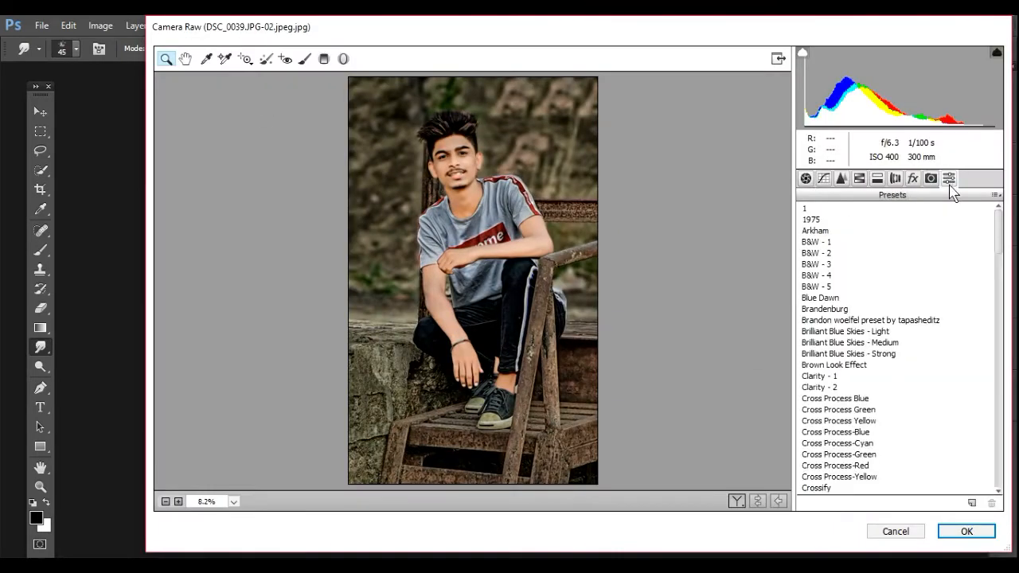
{"action": "scroll", "coordinate": [834, 450], "scroll_direction": "down", "scroll_amount": 2}
{"action": "left_click", "coordinate": [828, 443]}
{"action": "left_click", "coordinate": [737, 501]}
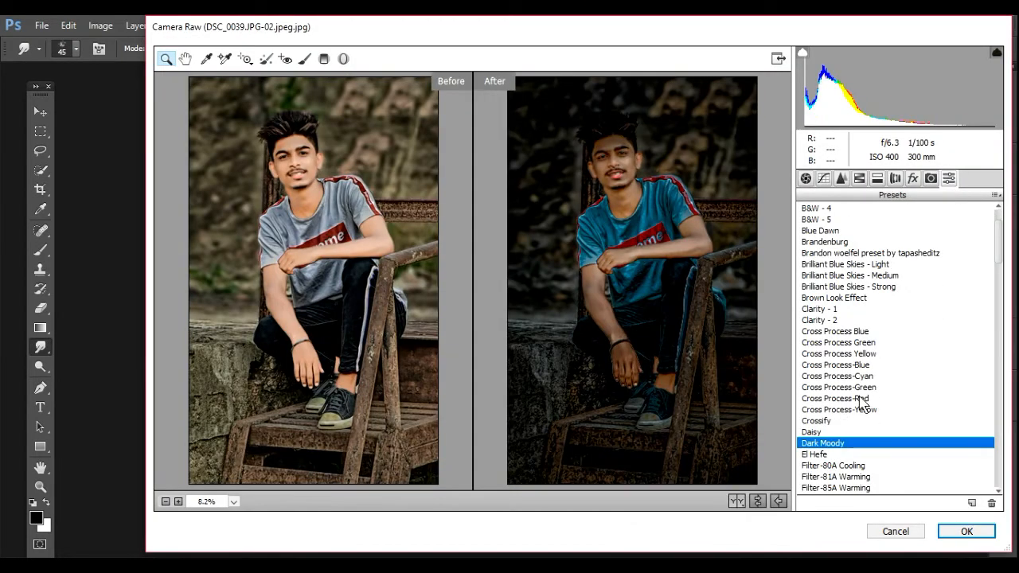
{"action": "scroll", "coordinate": [864, 407], "scroll_direction": "down", "scroll_amount": 12}
{"action": "scroll", "coordinate": [854, 465], "scroll_direction": "down", "scroll_amount": 5}
{"action": "left_click", "coordinate": [831, 333]}
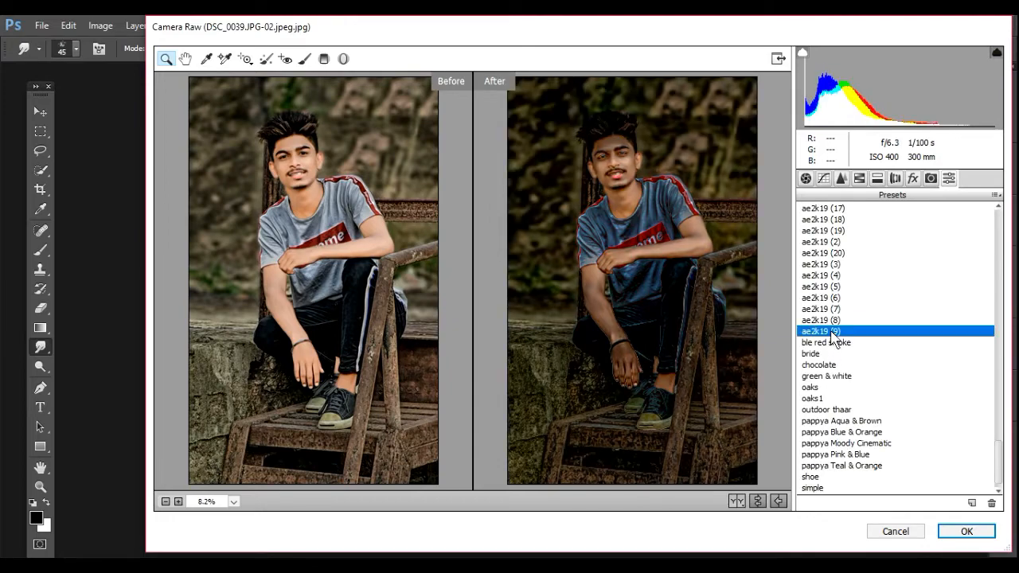
Step: Choose the first preset listed below Inky and apply the Camera Raw filter to the layer copy
{"action": "scroll", "coordinate": [833, 335], "scroll_direction": "up", "scroll_amount": 15}
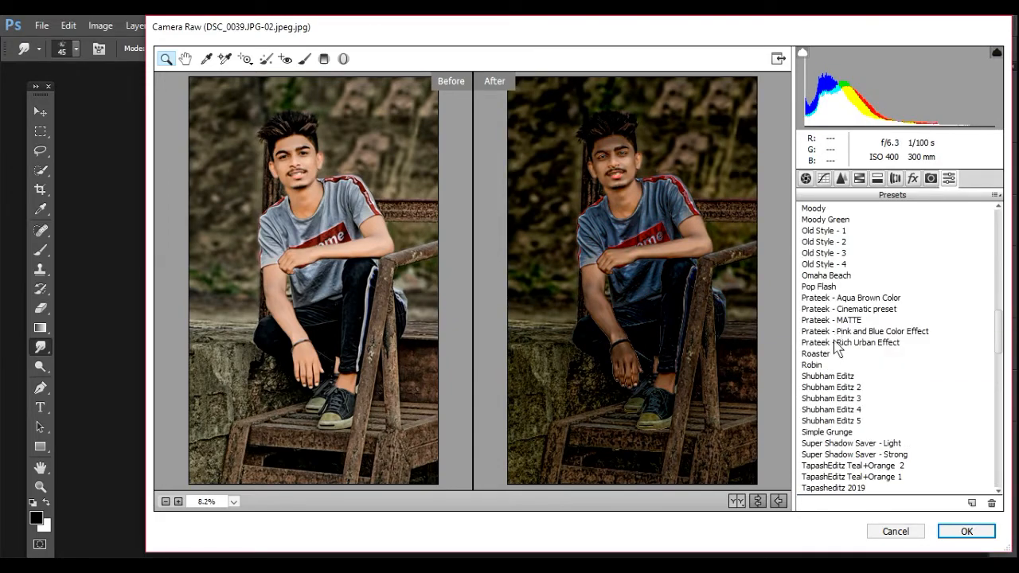
{"action": "scroll", "coordinate": [860, 251], "scroll_direction": "up", "scroll_amount": 3}
{"action": "left_click", "coordinate": [860, 243]}
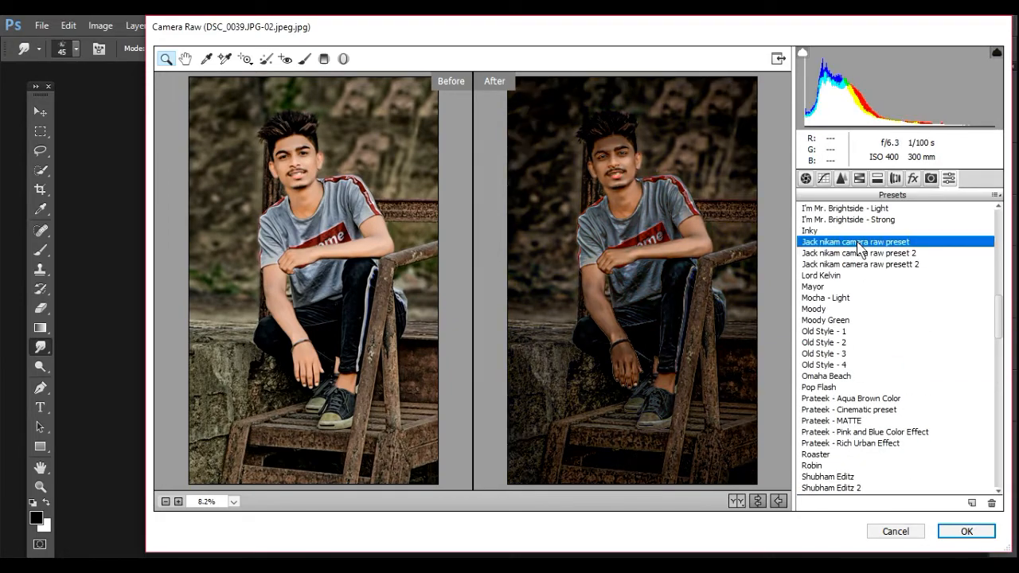
{"action": "left_click", "coordinate": [961, 532]}
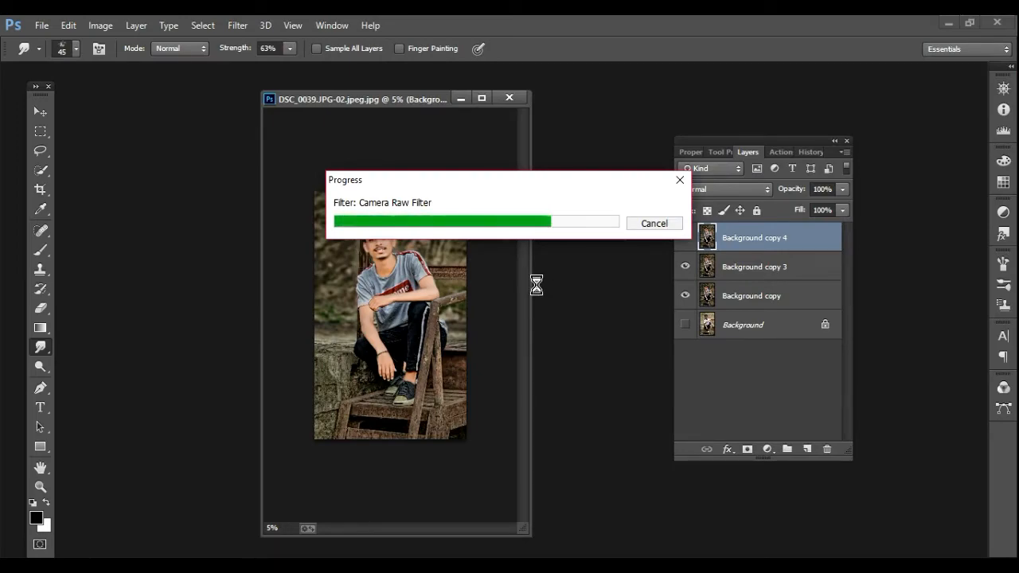
Step: Erase the darkened Background copy 4 layer over the forehead, cheek and eye area with a soft 125 px eraser
{"action": "left_click", "coordinate": [378, 231], "text": "ctrl"}
{"action": "left_click", "coordinate": [377, 232], "text": "ctrl"}
{"action": "left_click", "coordinate": [378, 232], "text": "ctrl"}
{"action": "left_click", "coordinate": [377, 232], "text": "ctrl"}
{"action": "left_click", "coordinate": [377, 232], "text": "ctrl"}
{"action": "scroll", "coordinate": [377, 239], "scroll_direction": "up", "scroll_amount": 3}
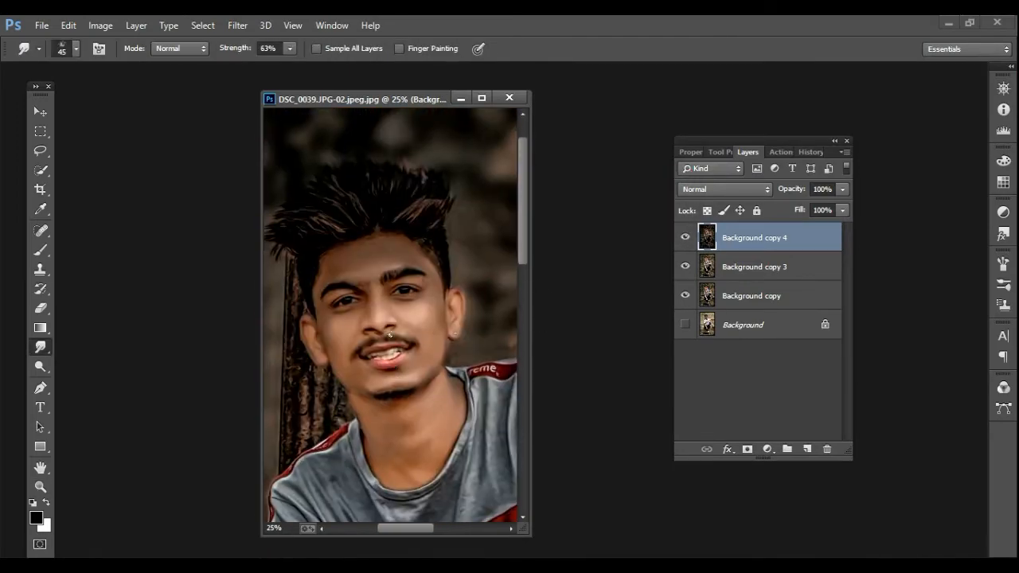
{"action": "key", "text": "e"}
{"action": "left_click_drag", "start_coordinate": [377, 264], "coordinate": [331, 262]}
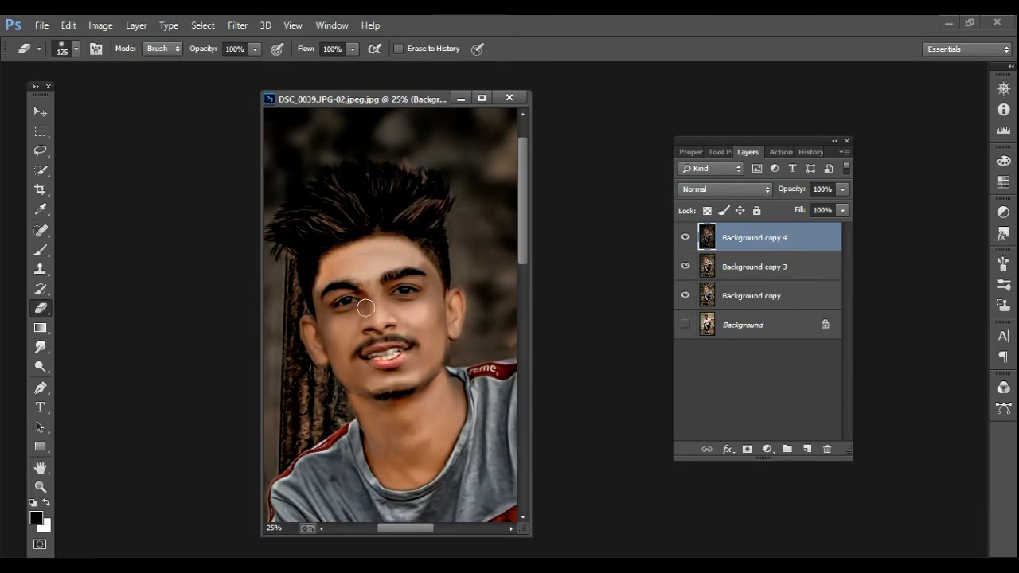
{"action": "mouse_move", "coordinate": [323, 312]}
{"action": "left_mouse_down"}
{"action": "mouse_move", "coordinate": [351, 383]}
{"action": "mouse_move", "coordinate": [426, 360]}
{"action": "mouse_move", "coordinate": [406, 332]}
{"action": "mouse_move", "coordinate": [385, 360]}
{"action": "mouse_move", "coordinate": [417, 288]}
{"action": "mouse_move", "coordinate": [405, 295]}
{"action": "mouse_move", "coordinate": [428, 284]}
{"action": "left_mouse_up"}
Step: Set the Background copy 4 layer's opacity to 88% and merge it down into Background copy 3
{"action": "left_click", "coordinate": [421, 358], "text": "ctrl+alt"}
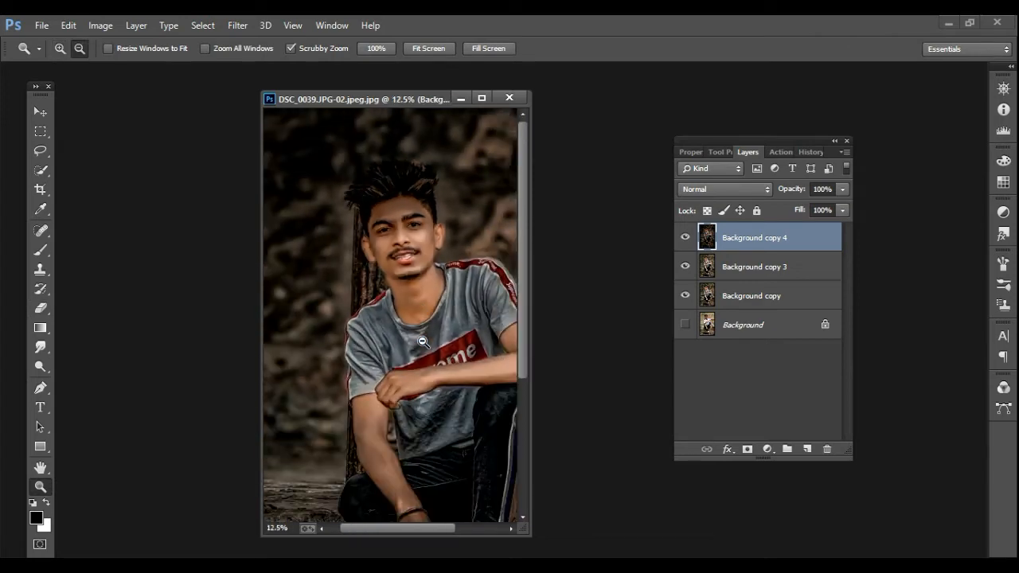
{"action": "left_click", "coordinate": [420, 356], "text": "ctrl+alt"}
{"action": "left_click", "coordinate": [419, 356], "text": "ctrl+alt"}
{"action": "left_click", "coordinate": [842, 190]}
{"action": "mouse_move", "coordinate": [842, 206]}
{"action": "left_mouse_down"}
{"action": "mouse_move", "coordinate": [825, 205]}
{"action": "mouse_move", "coordinate": [833, 209]}
{"action": "left_mouse_up"}
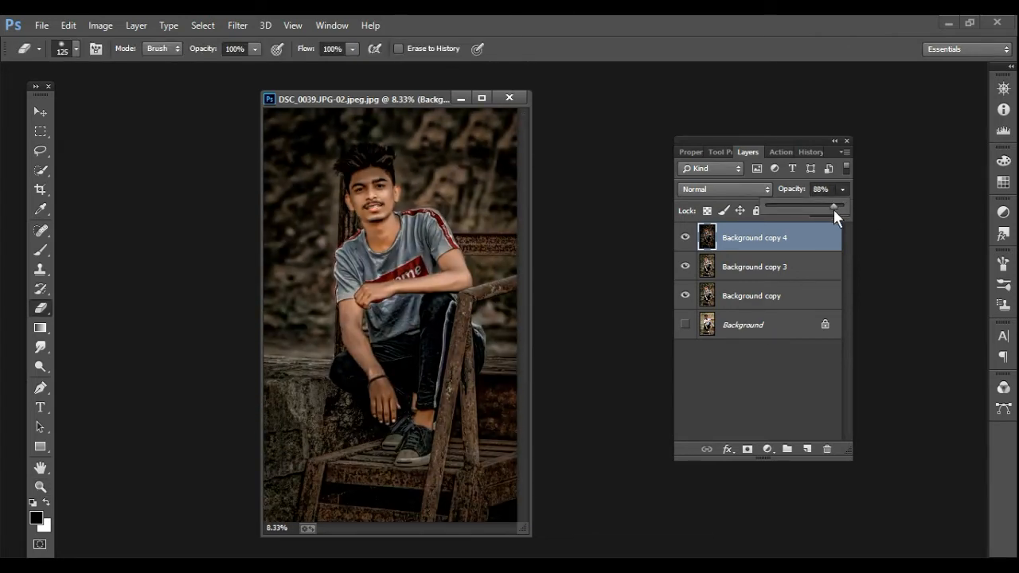
{"action": "left_click", "coordinate": [242, 28]}
{"action": "right_click", "coordinate": [778, 243]}
{"action": "left_click", "coordinate": [542, 443]}
Step: Open Viveza 2 and add a control point on the forehead with 47% brightness, -15% contrast and -10% saturation
{"action": "left_click", "coordinate": [238, 26]}
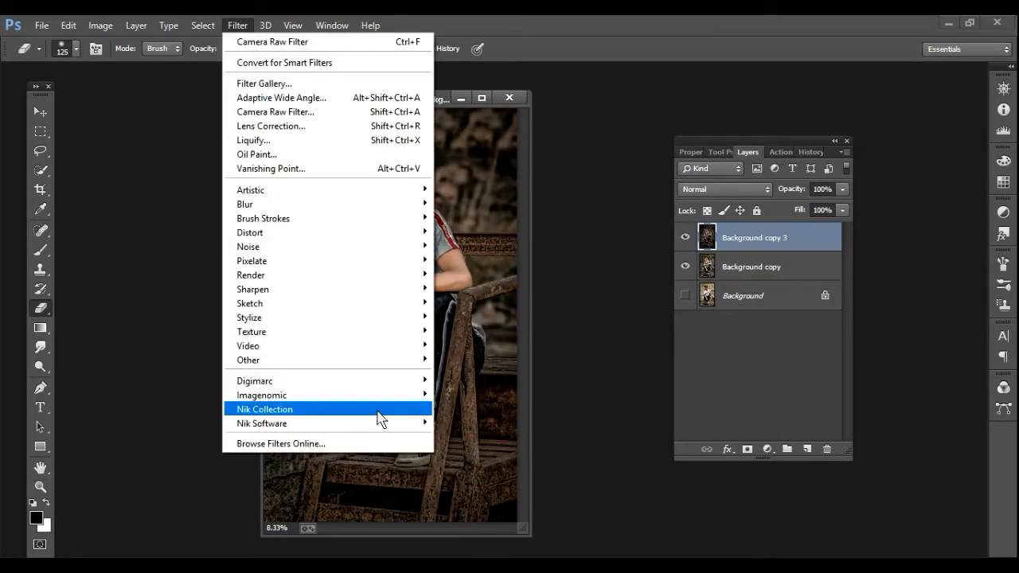
{"action": "mouse_move", "coordinate": [430, 409]}
{"action": "left_click", "coordinate": [468, 489]}
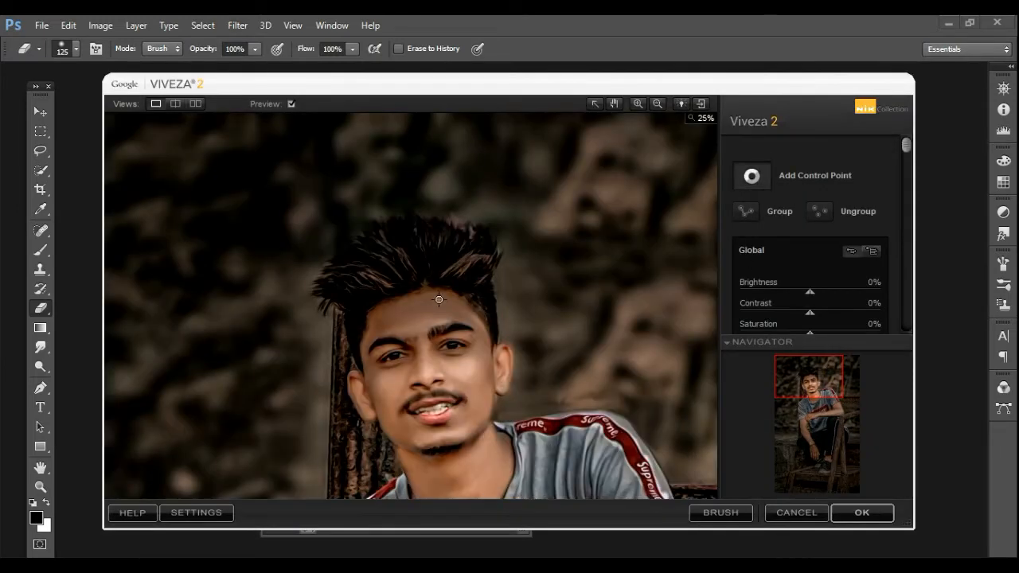
{"action": "left_click", "coordinate": [422, 317]}
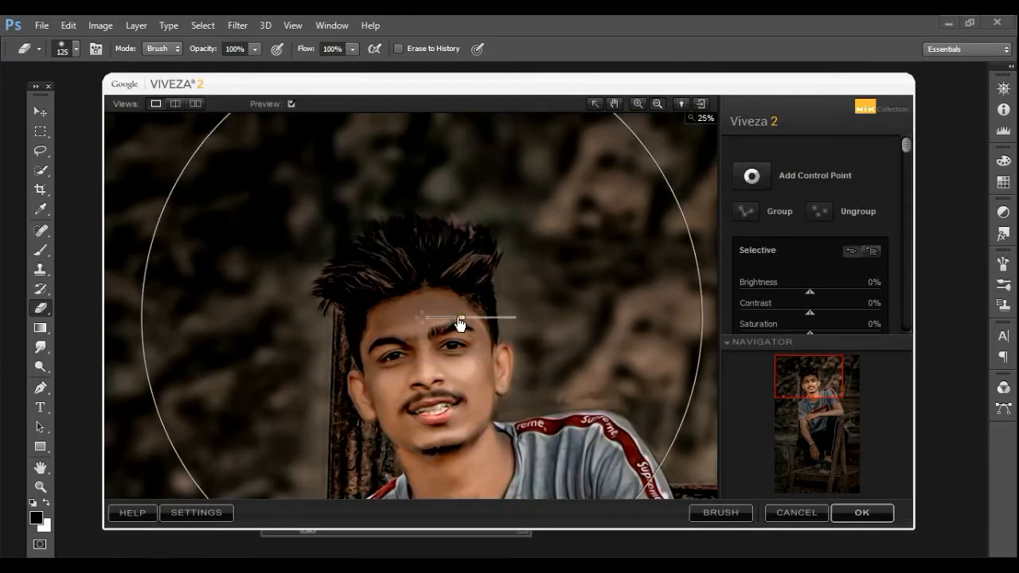
{"action": "mouse_move", "coordinate": [474, 329]}
{"action": "left_mouse_down"}
{"action": "mouse_move", "coordinate": [502, 335]}
{"action": "mouse_move", "coordinate": [474, 341]}
{"action": "mouse_move", "coordinate": [474, 364]}
{"action": "mouse_move", "coordinate": [495, 330]}
{"action": "left_mouse_up"}
Step: Add a control point on the folded forearm with 29% brightness, -30% contrast, -17% saturation and -26% structure
{"action": "scroll", "coordinate": [495, 334], "scroll_direction": "down", "scroll_amount": 8}
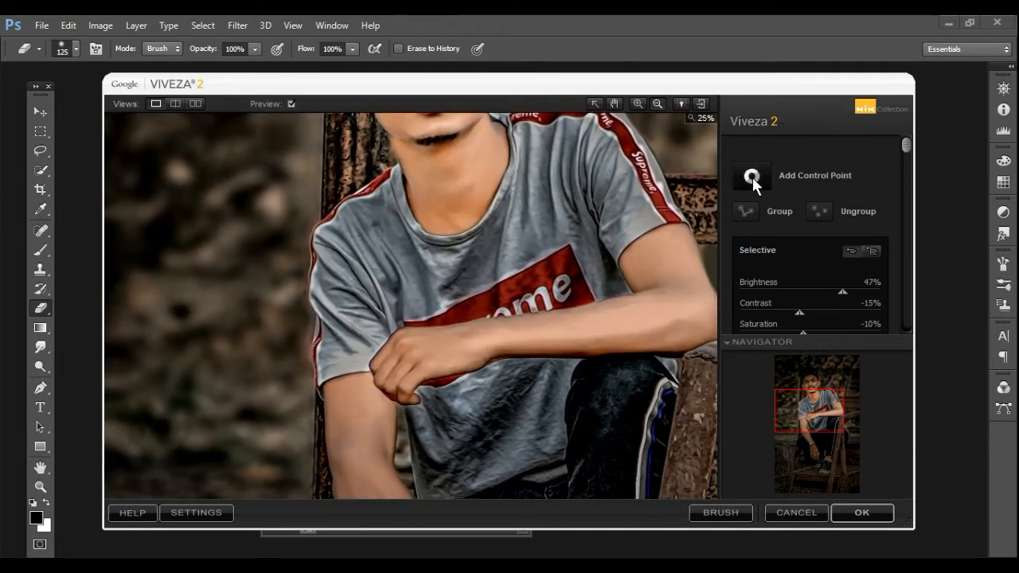
{"action": "left_click", "coordinate": [751, 176]}
{"action": "left_click", "coordinate": [593, 326]}
{"action": "left_click_drag", "start_coordinate": [633, 326], "coordinate": [637, 349]}
{"action": "left_click_drag", "start_coordinate": [650, 360], "coordinate": [642, 364]}
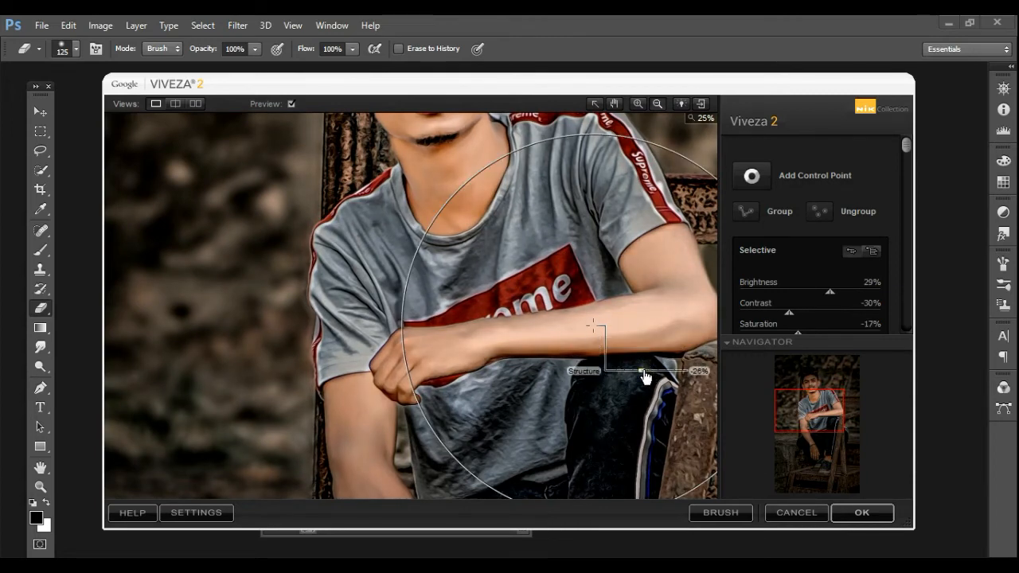
Step: Add a control point on the back of the hanging hand and brighten the skin there
{"action": "scroll", "coordinate": [596, 230], "scroll_direction": "down", "scroll_amount": 6}
{"action": "left_click", "coordinate": [450, 423]}
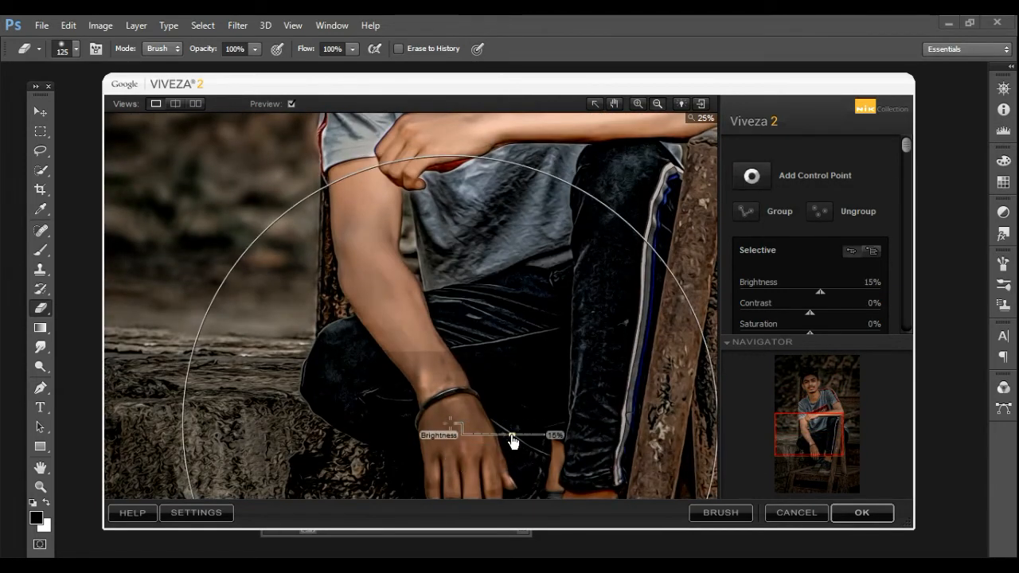
{"action": "left_click_drag", "start_coordinate": [516, 441], "coordinate": [502, 476]}
Step: Apply Viveza 2 and merge its layer at 80% opacity down into Background copy 3
{"action": "left_click", "coordinate": [862, 513]}
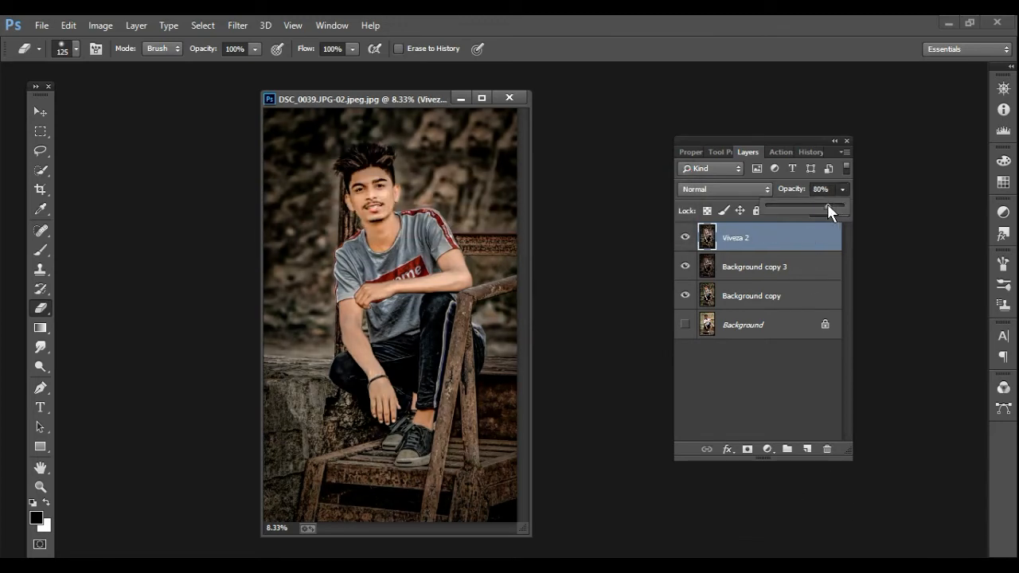
{"action": "right_click", "coordinate": [765, 244]}
{"action": "left_click", "coordinate": [677, 355]}
Step: Open Color Efex Pro 3.0 and choose the Vignette filter with the vignette color 000000
{"action": "left_click", "coordinate": [238, 25]}
{"action": "left_click", "coordinate": [462, 422]}
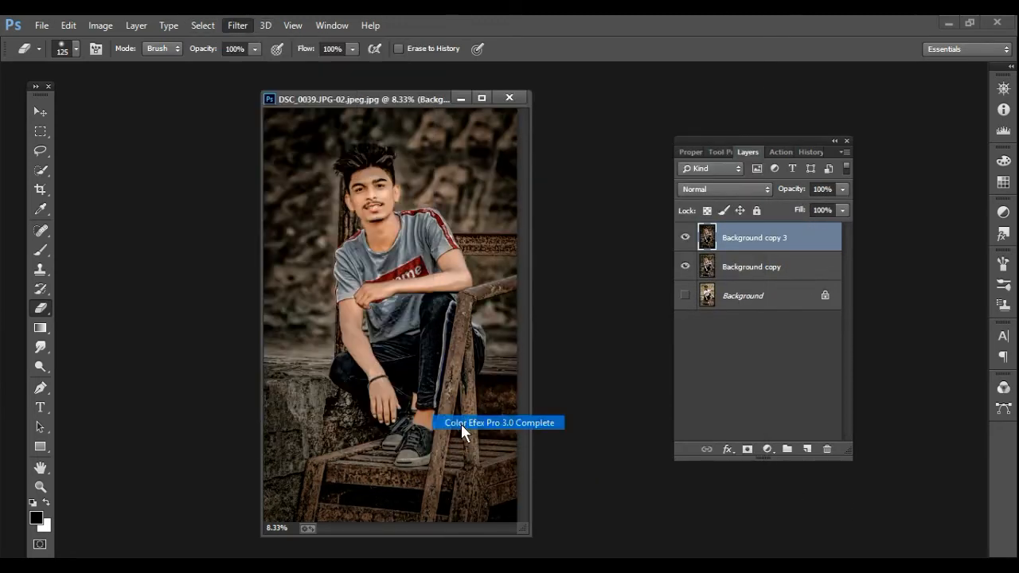
{"action": "scroll", "coordinate": [182, 454], "scroll_direction": "down", "scroll_amount": 10}
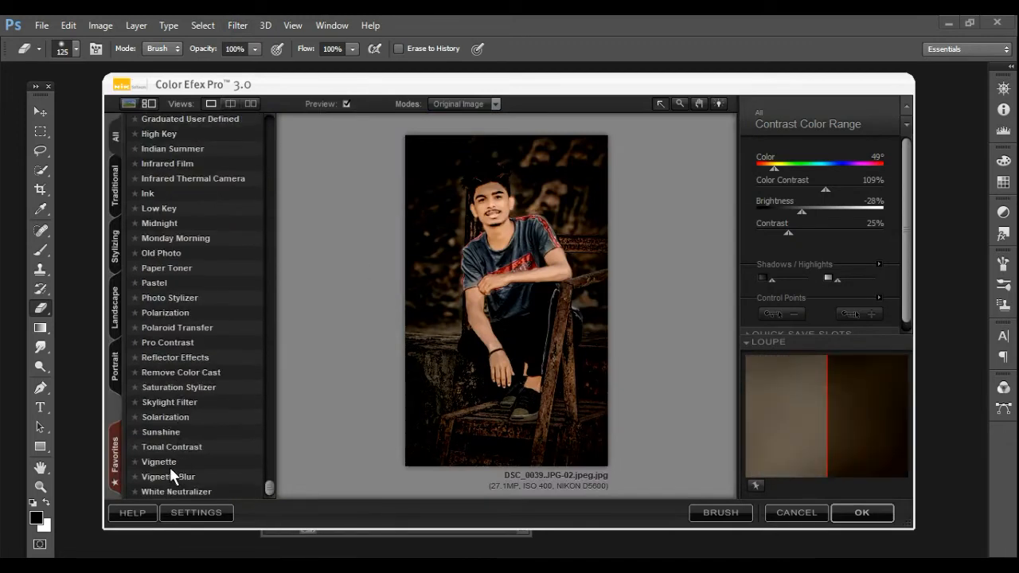
{"action": "left_click", "coordinate": [169, 464]}
{"action": "left_click", "coordinate": [857, 165]}
{"action": "type", "text": "000000"}
{"action": "key", "text": "Return"}
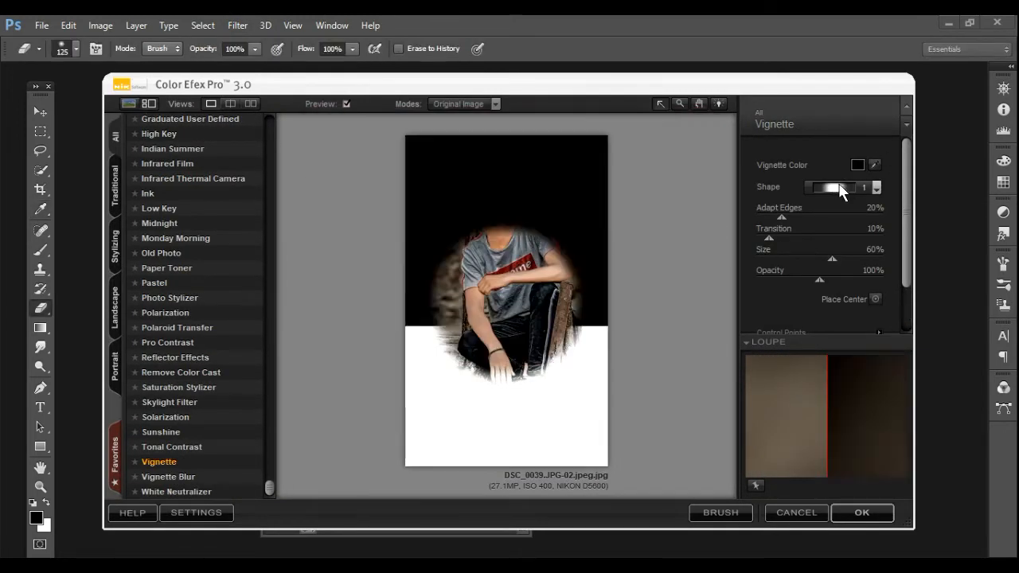
Step: Apply the vignette with shape 2, adapt edges and transition at 100%, size 8% and opacity 11%
{"action": "left_click", "coordinate": [840, 188]}
{"action": "left_click", "coordinate": [836, 211]}
{"action": "left_click_drag", "start_coordinate": [781, 217], "coordinate": [885, 217]}
{"action": "left_click_drag", "start_coordinate": [769, 238], "coordinate": [885, 239]}
{"action": "left_click_drag", "start_coordinate": [832, 258], "coordinate": [768, 259]}
{"action": "left_click_drag", "start_coordinate": [821, 279], "coordinate": [765, 258]}
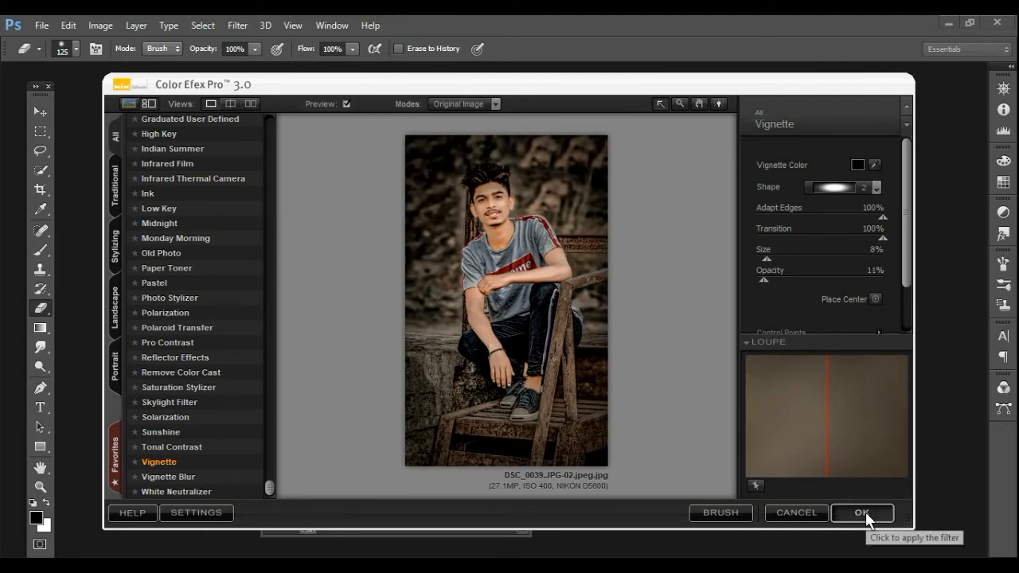
{"action": "left_click", "coordinate": [863, 513]}
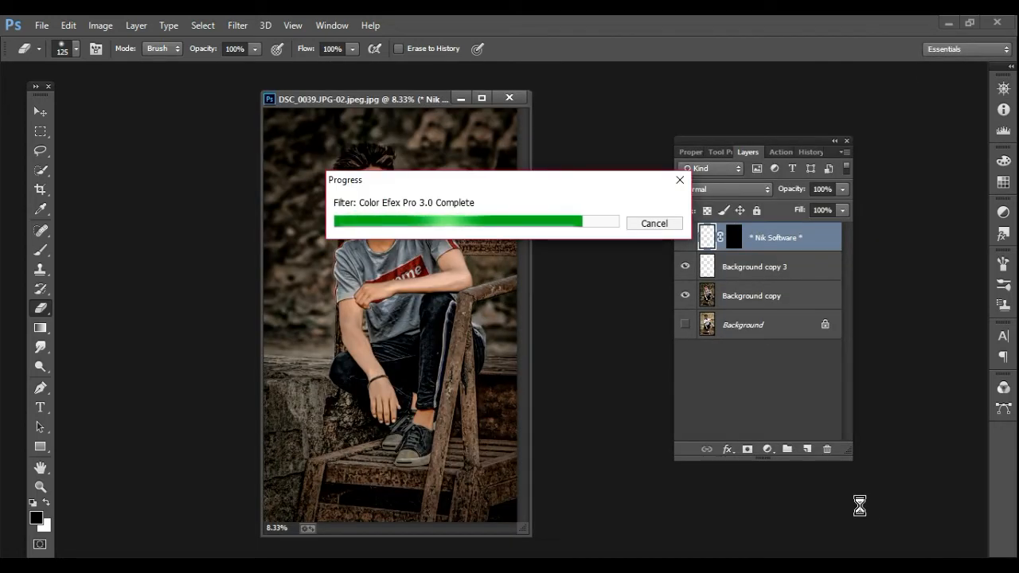
Step: Merge the Nik Software vignette layer down into Background copy 3 and delete the Background copy layer
{"action": "right_click", "coordinate": [752, 240]}
{"action": "left_click", "coordinate": [505, 444]}
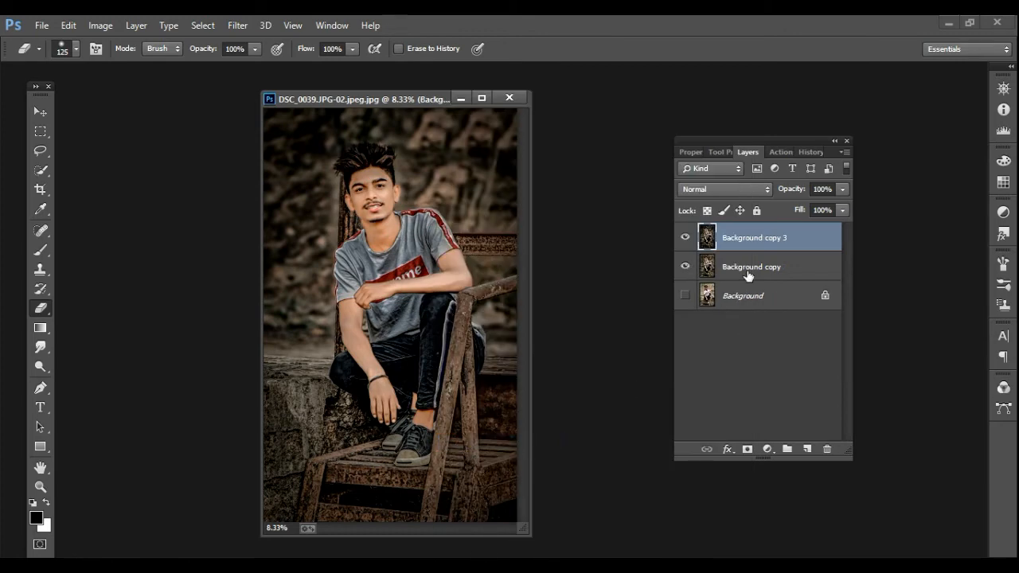
{"action": "left_click", "coordinate": [749, 272]}
{"action": "key", "text": "Delete"}
{"action": "key", "text": "z"}
{"action": "key", "text": "ctrl+minus"}
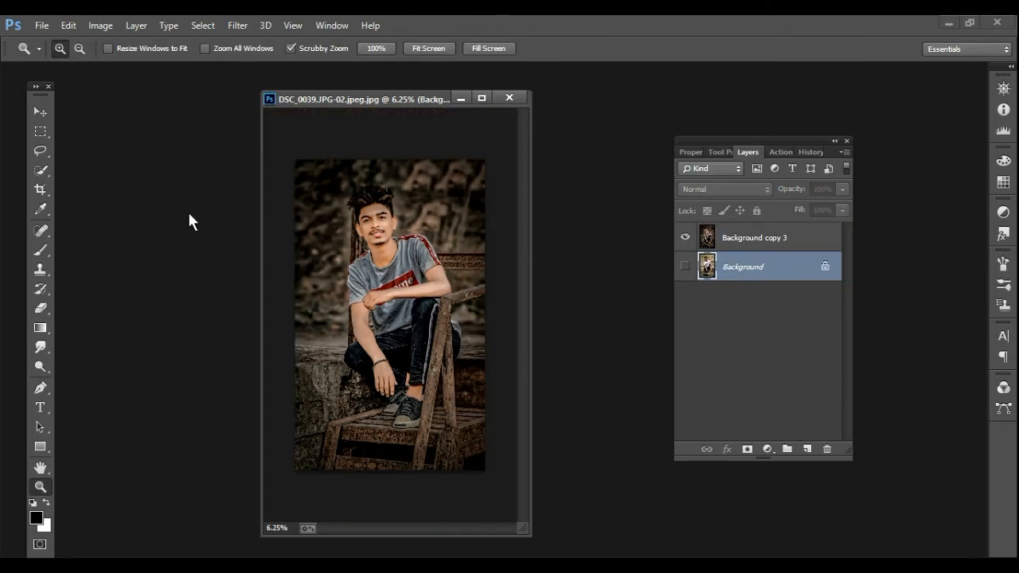
Step: Open the orange light flare image from a subfolder of the backgrounds folder on drive D
{"action": "key", "text": "ctrl+o"}
{"action": "left_click", "coordinate": [77, 263]}
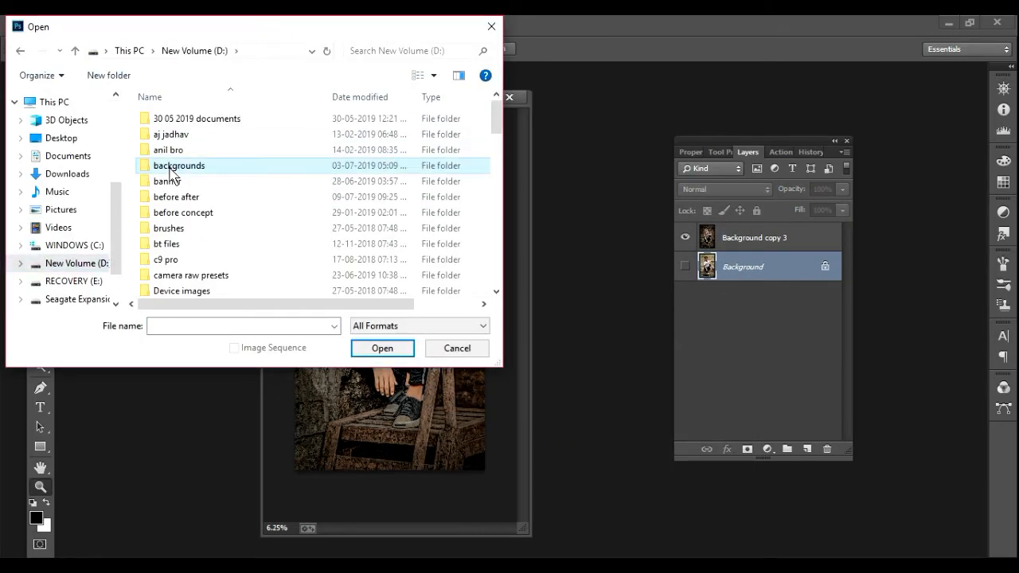
{"action": "double_click", "coordinate": [169, 167]}
{"action": "scroll", "coordinate": [257, 204], "scroll_direction": "down", "scroll_amount": 2}
{"action": "double_click", "coordinate": [263, 271]}
{"action": "left_click", "coordinate": [350, 247]}
{"action": "left_click", "coordinate": [382, 348]}
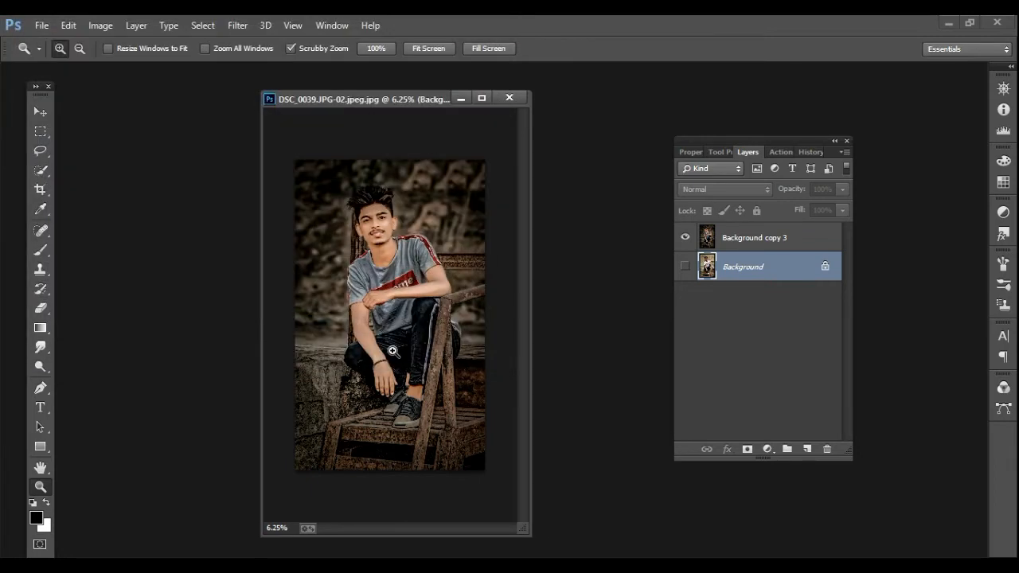
Step: Bring the flare image into the portrait as the topmost layer and enlarge it over the photo's upper-left area
{"action": "left_click_drag", "start_coordinate": [122, 185], "coordinate": [313, 206]}
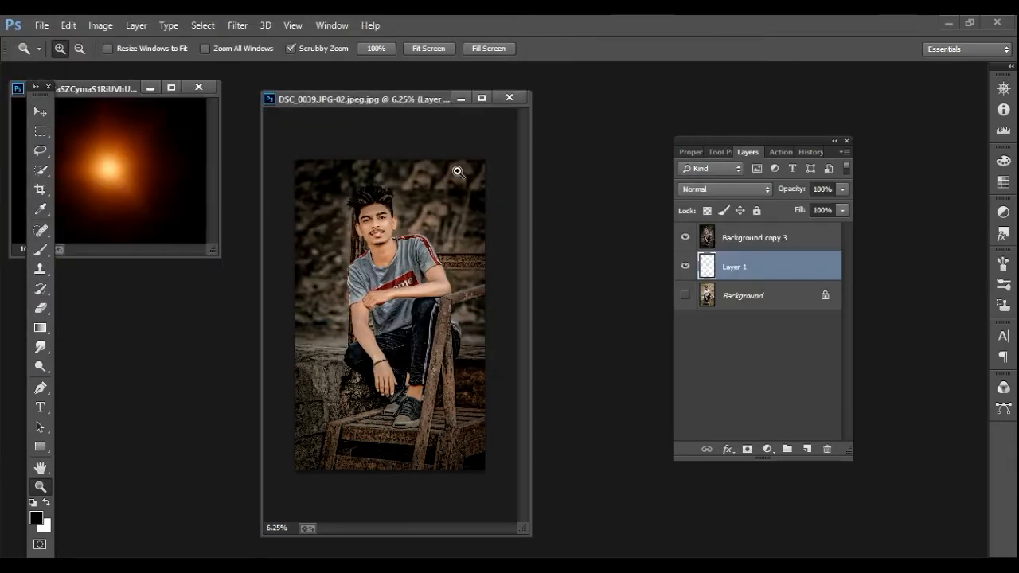
{"action": "left_click", "coordinate": [482, 98]}
{"action": "left_click_drag", "start_coordinate": [705, 273], "coordinate": [700, 243]}
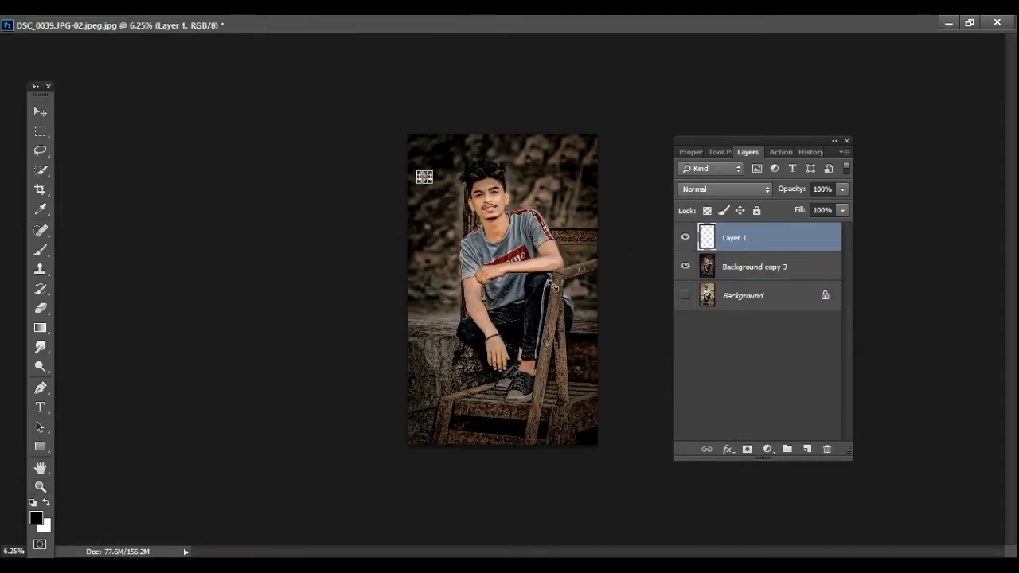
{"action": "left_click_drag", "start_coordinate": [450, 200], "coordinate": [512, 249]}
{"action": "key", "text": "v"}
{"action": "key", "text": "Return"}
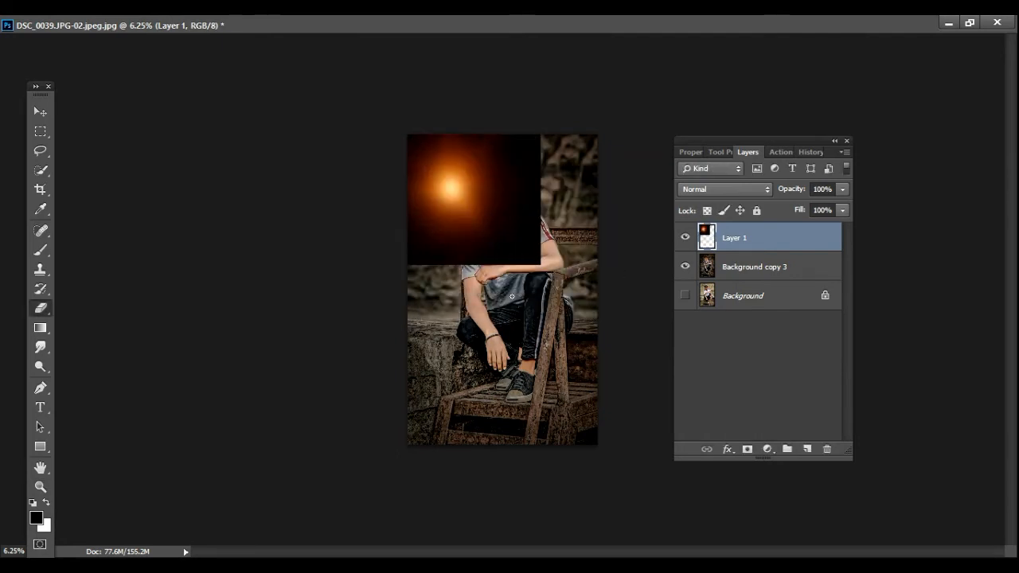
Step: Set the flare layer's blend mode to Screen and scale it up with the glow in the photo's upper-left corner
{"action": "left_click", "coordinate": [724, 189]}
{"action": "left_click", "coordinate": [697, 322]}
{"action": "key", "text": "ctrl+t"}
{"action": "left_click_drag", "start_coordinate": [543, 267], "coordinate": [666, 391]}
{"action": "left_click_drag", "start_coordinate": [621, 341], "coordinate": [546, 261]}
{"action": "key", "text": "Return"}
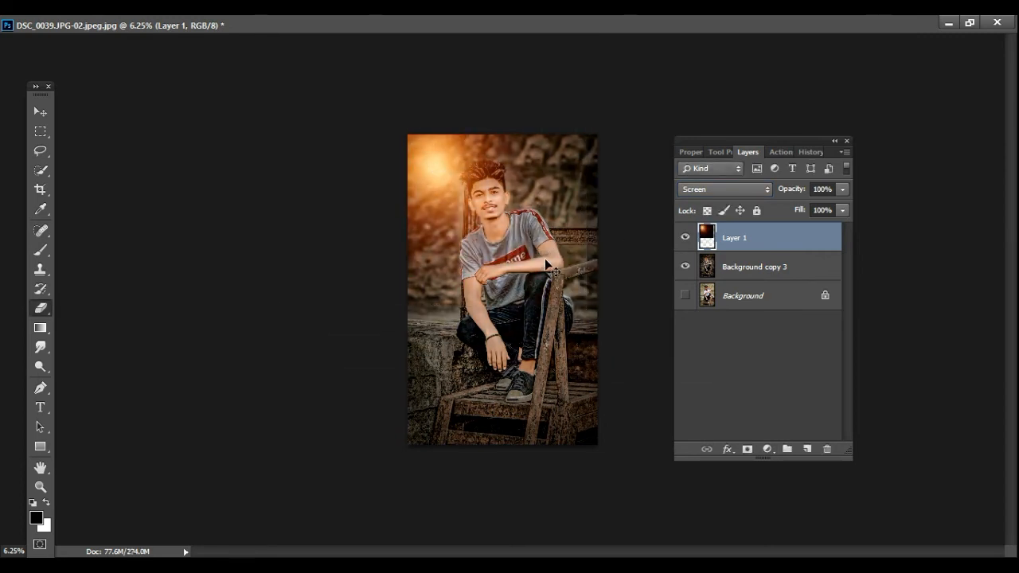
Step: Remove the flare layer's color with Hue/Saturation and set its opacity to 48%
{"action": "key", "text": "ctrl+u"}
{"action": "left_click_drag", "start_coordinate": [763, 254], "coordinate": [690, 255]}
{"action": "left_click", "coordinate": [927, 146]}
{"action": "left_click", "coordinate": [842, 190]}
{"action": "left_click_drag", "start_coordinate": [844, 205], "coordinate": [803, 205]}
Step: Stretch the flare layer taller and wider and shift it toward the photo's upper-left corner
{"action": "key", "text": "ctrl+t"}
{"action": "left_click_drag", "start_coordinate": [435, 307], "coordinate": [436, 446]}
{"action": "left_click_drag", "start_coordinate": [587, 240], "coordinate": [793, 241]}
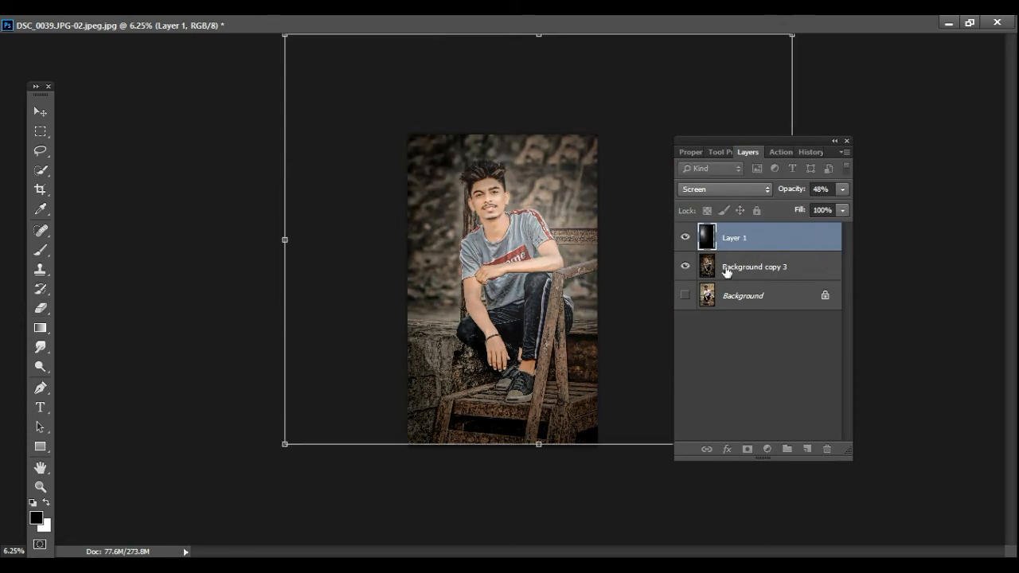
{"action": "mouse_move", "coordinate": [590, 299]}
{"action": "left_mouse_down"}
{"action": "mouse_move", "coordinate": [485, 266]}
{"action": "mouse_move", "coordinate": [477, 243]}
{"action": "left_mouse_up"}
{"action": "key", "text": "Return"}
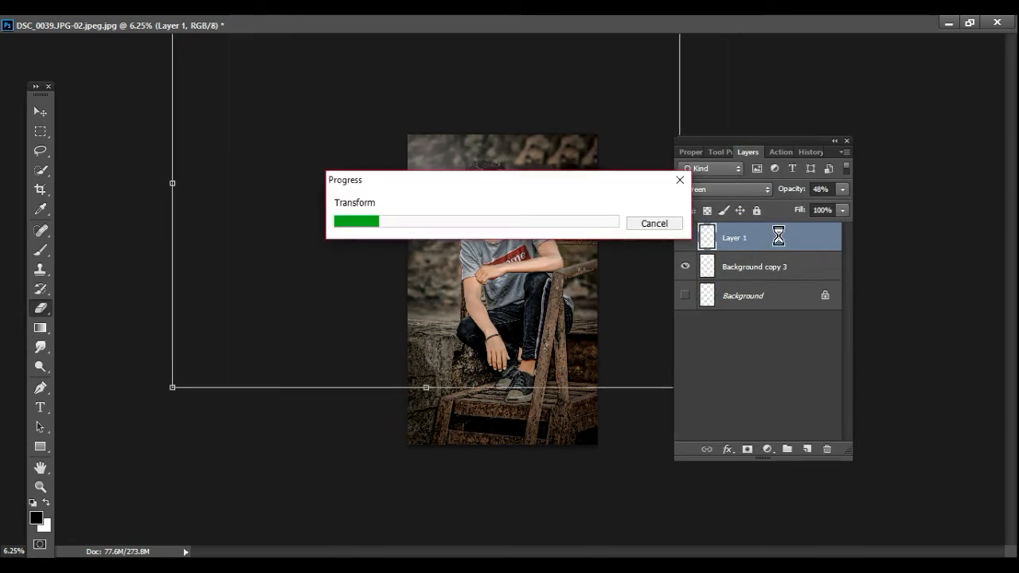
Step: Set the flare layer's opacity to 38% and check the effect on the face up close
{"action": "left_click", "coordinate": [843, 190]}
{"action": "left_click_drag", "start_coordinate": [804, 206], "coordinate": [797, 206]}
{"action": "key", "text": "ctrl+space"}
{"action": "left_click", "coordinate": [481, 199]}
{"action": "left_click", "coordinate": [481, 199]}
{"action": "left_click", "coordinate": [480, 199]}
{"action": "left_click", "coordinate": [481, 199]}
{"action": "left_click", "coordinate": [444, 224], "text": "alt"}
{"action": "left_click", "coordinate": [444, 224], "text": "alt"}
{"action": "left_click", "coordinate": [445, 225], "text": "alt"}
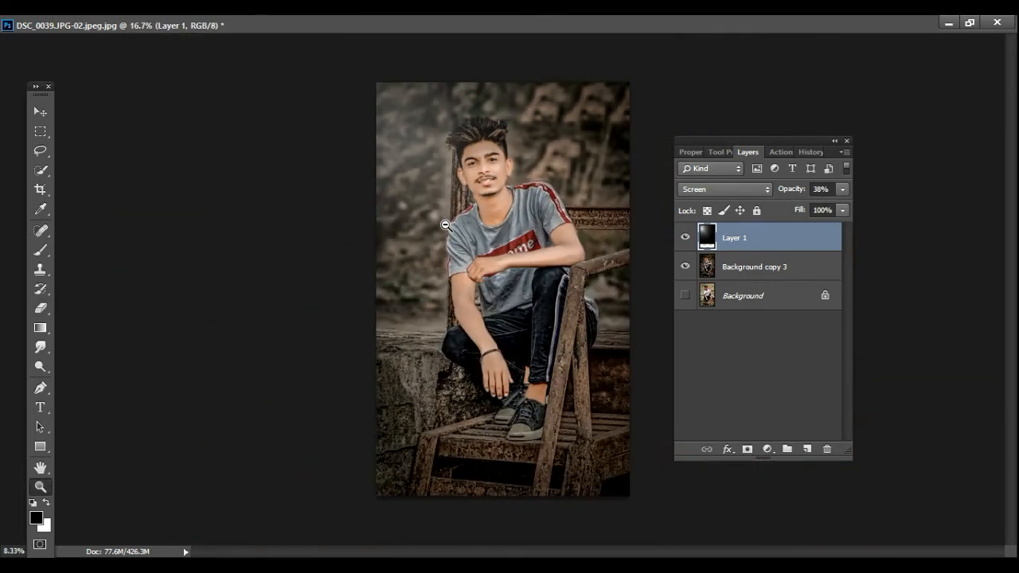
{"action": "left_click", "coordinate": [445, 225], "text": "alt"}
Step: Merge the flare layer with Background copy 3 and close the flare image document
{"action": "right_click", "coordinate": [746, 239]}
{"action": "left_click", "coordinate": [494, 457]}
{"action": "left_click", "coordinate": [970, 22]}
{"action": "left_click", "coordinate": [204, 86]}
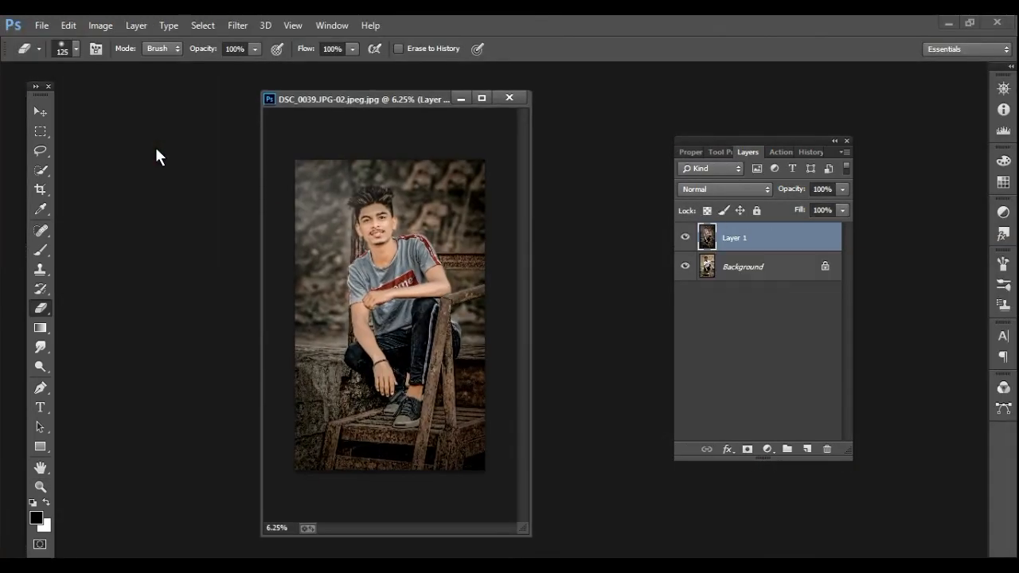
Step: Open the NV pictures logo PNG from the my picss folder inside editzz
{"action": "double_click", "coordinate": [155, 144]}
{"action": "left_click", "coordinate": [57, 114]}
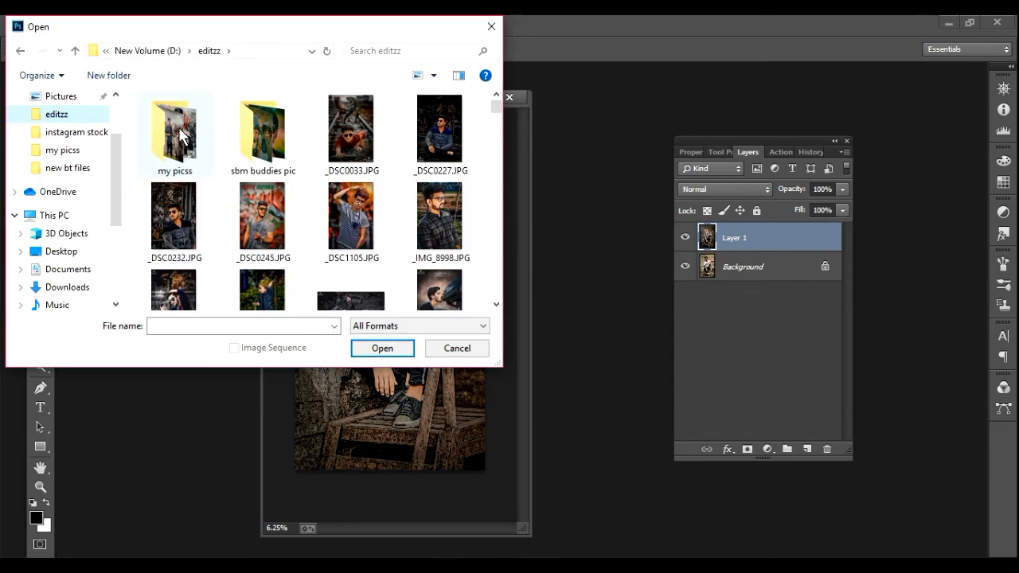
{"action": "double_click", "coordinate": [179, 134]}
{"action": "scroll", "coordinate": [311, 211], "scroll_direction": "down", "scroll_amount": 3}
{"action": "left_click", "coordinate": [443, 285]}
{"action": "double_click", "coordinate": [444, 285]}
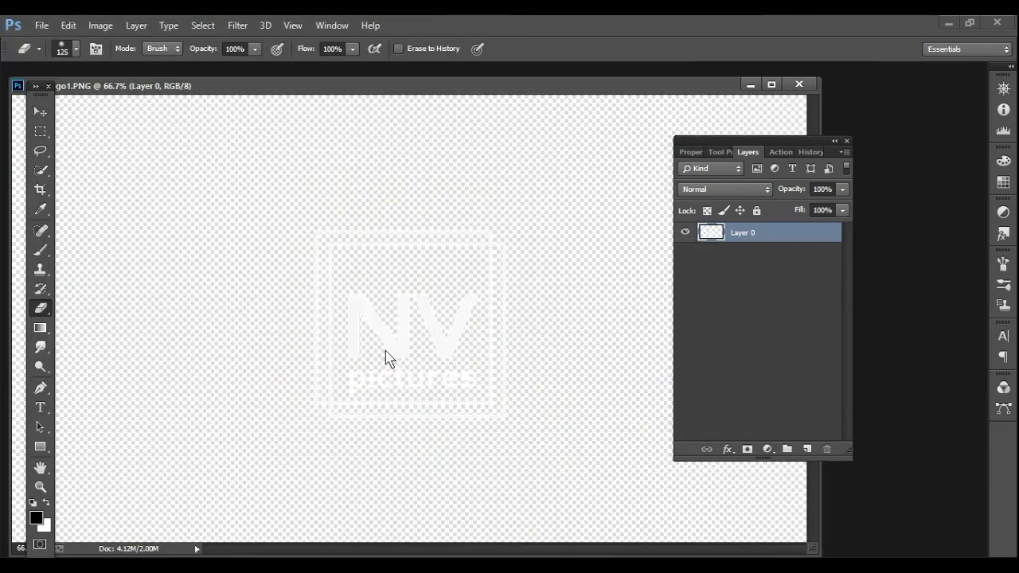
Step: Shrink the logo's document window, copy the logo into the portrait as a new layer, and maximize the portrait's window
{"action": "left_click_drag", "start_coordinate": [806, 548], "coordinate": [404, 388]}
{"action": "left_click_drag", "start_coordinate": [352, 314], "coordinate": [457, 216]}
{"action": "left_click", "coordinate": [482, 97]}
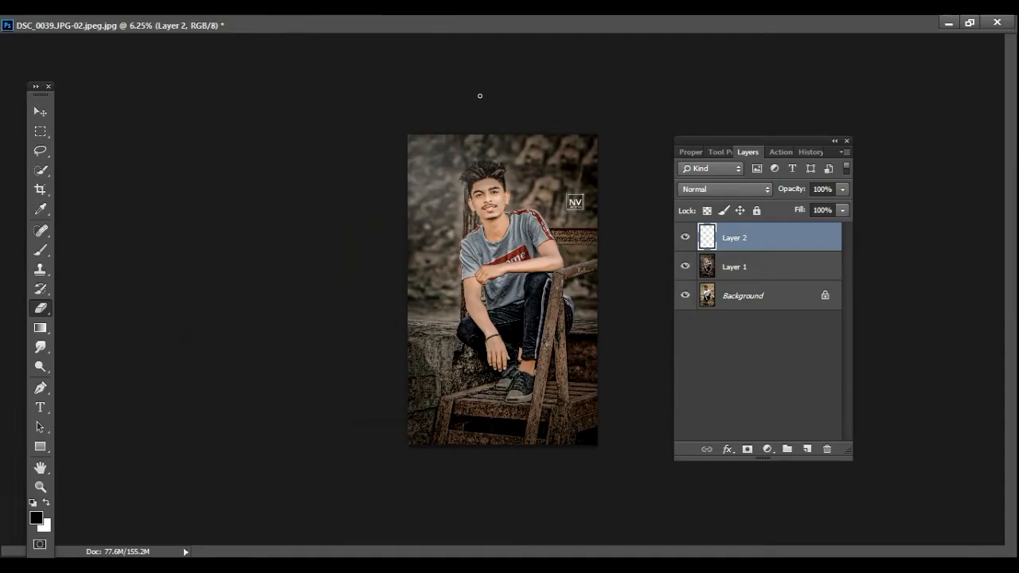
Step: Scale the logo layer down and place it over the blurred background near the portrait's upper-right edge
{"action": "key", "text": "ctrl+t"}
{"action": "left_click_drag", "start_coordinate": [593, 228], "coordinate": [575, 202]}
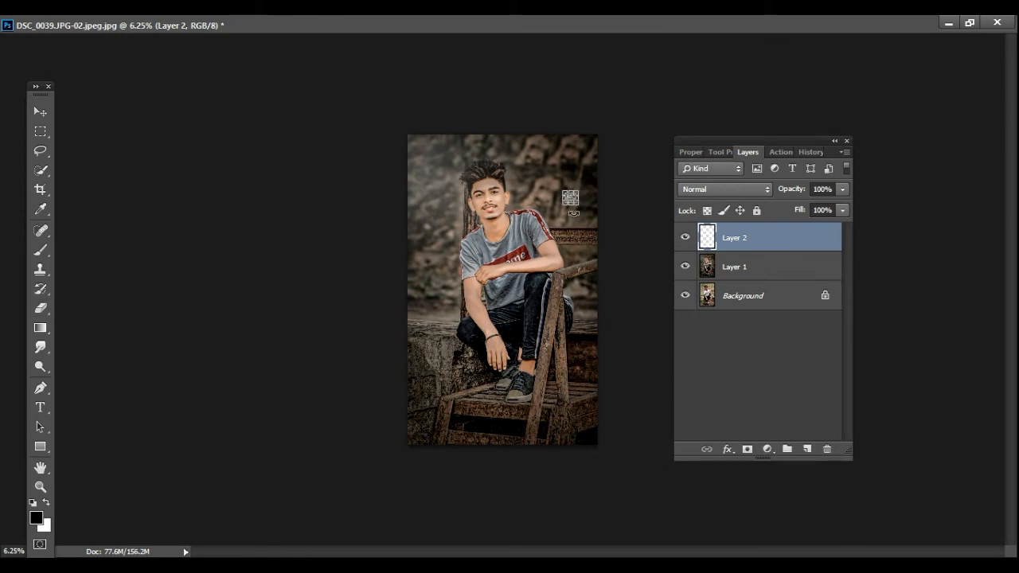
{"action": "key", "text": "ctrl+plus"}
{"action": "left_click_drag", "start_coordinate": [639, 164], "coordinate": [640, 94]}
{"action": "key", "text": "ctrl+t"}
{"action": "key", "text": "Return"}
{"action": "key", "text": "z"}
{"action": "left_click", "coordinate": [624, 145], "text": "alt"}
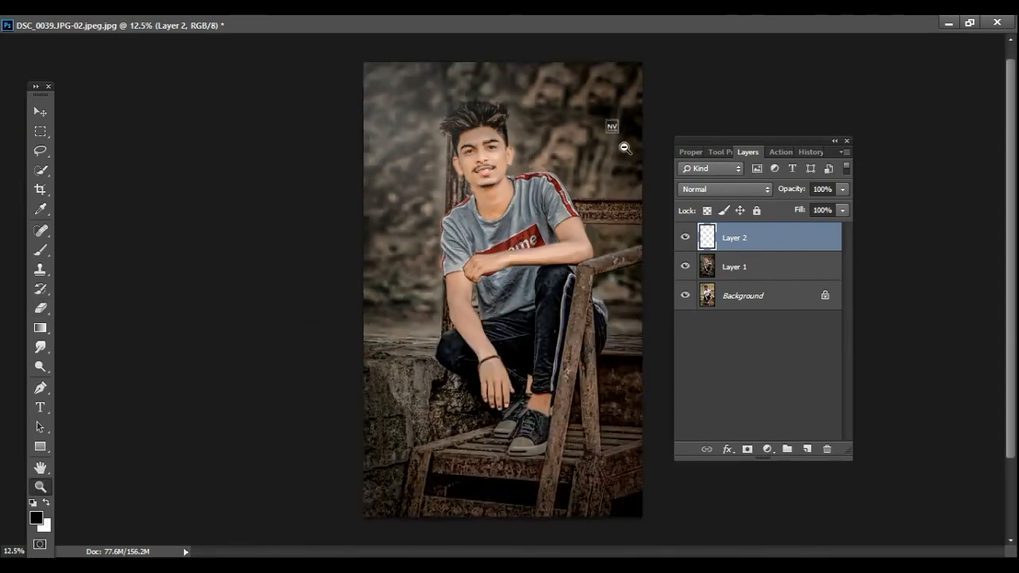
Step: Merge the logo layer with Layer 1, keeping the original Background separate
{"action": "right_click", "coordinate": [731, 238]}
{"action": "key", "text": "Escape"}
{"action": "right_click", "coordinate": [743, 239]}
{"action": "left_click", "coordinate": [498, 446]}
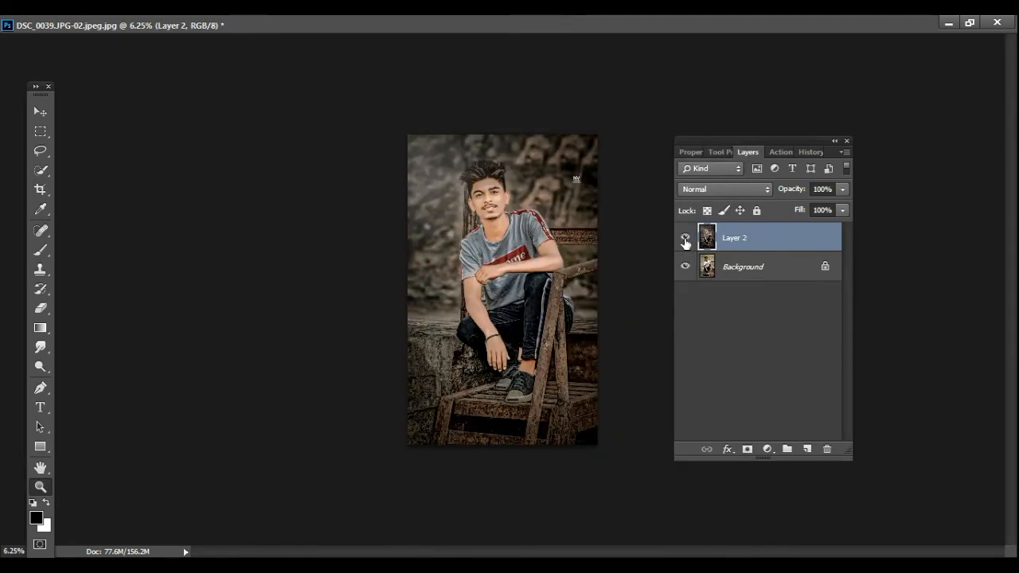
Step: Toggle the merged layer's visibility to compare the edited portrait with the original photo
{"action": "left_click", "coordinate": [685, 239]}
{"action": "left_click", "coordinate": [685, 239]}
{"action": "left_click", "coordinate": [742, 266]}
{"action": "left_click", "coordinate": [708, 239]}
{"action": "left_click", "coordinate": [685, 238]}
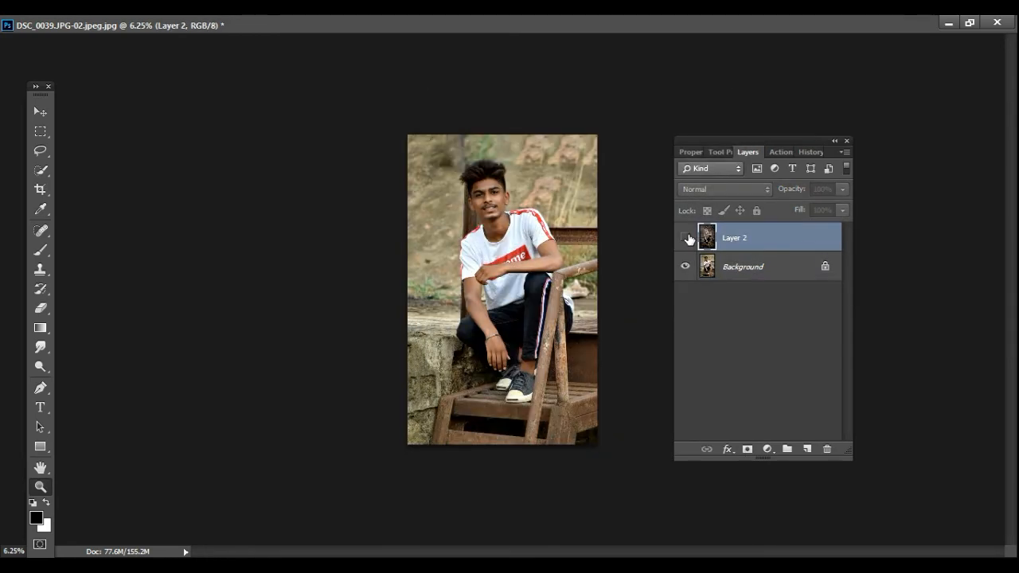
{"action": "left_click", "coordinate": [687, 239]}
{"action": "left_click", "coordinate": [686, 238]}
{"action": "left_click", "coordinate": [686, 239]}
Step: Flatten the portrait into a single Background layer and close the logo document
{"action": "left_click", "coordinate": [741, 266]}
{"action": "right_click", "coordinate": [739, 268]}
{"action": "left_click", "coordinate": [487, 470]}
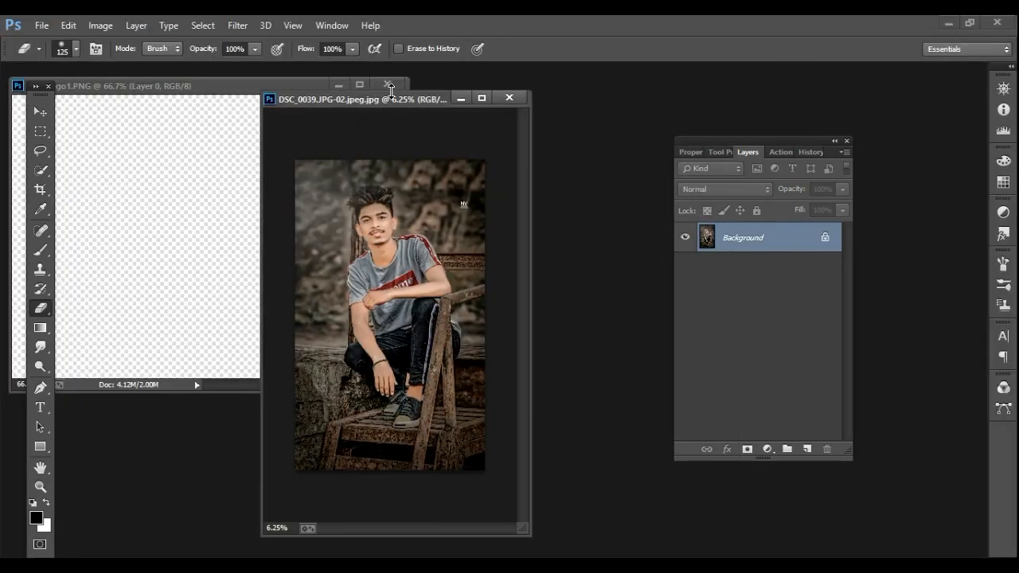
{"action": "left_click", "coordinate": [388, 84]}
Step: Apply the Portraiture filter with the Default preset to the flattened portrait after inspecting the preview at 39% zoom
{"action": "left_click", "coordinate": [238, 25]}
{"action": "mouse_move", "coordinate": [423, 397]}
{"action": "left_click", "coordinate": [447, 411]}
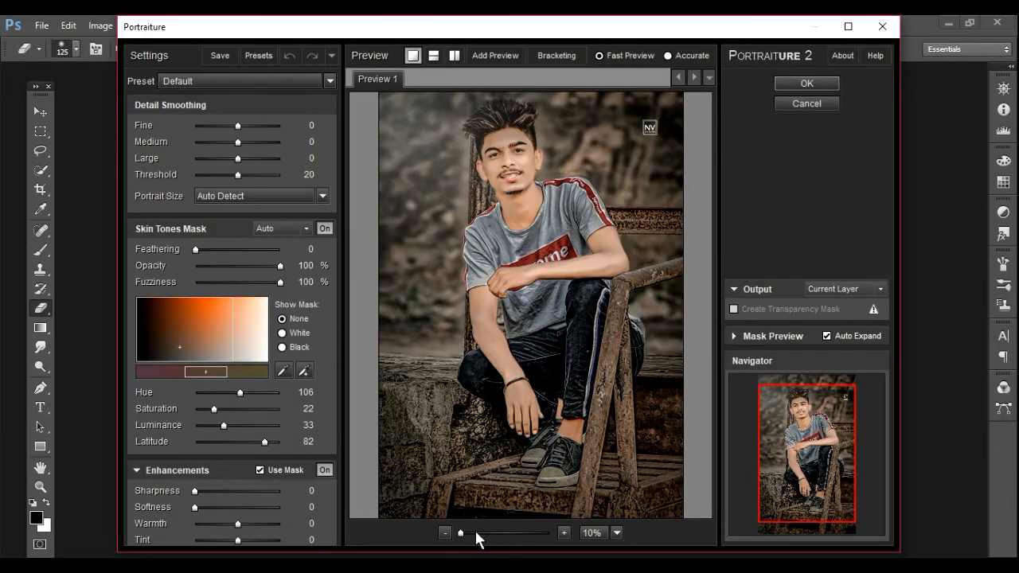
{"action": "left_click", "coordinate": [476, 534]}
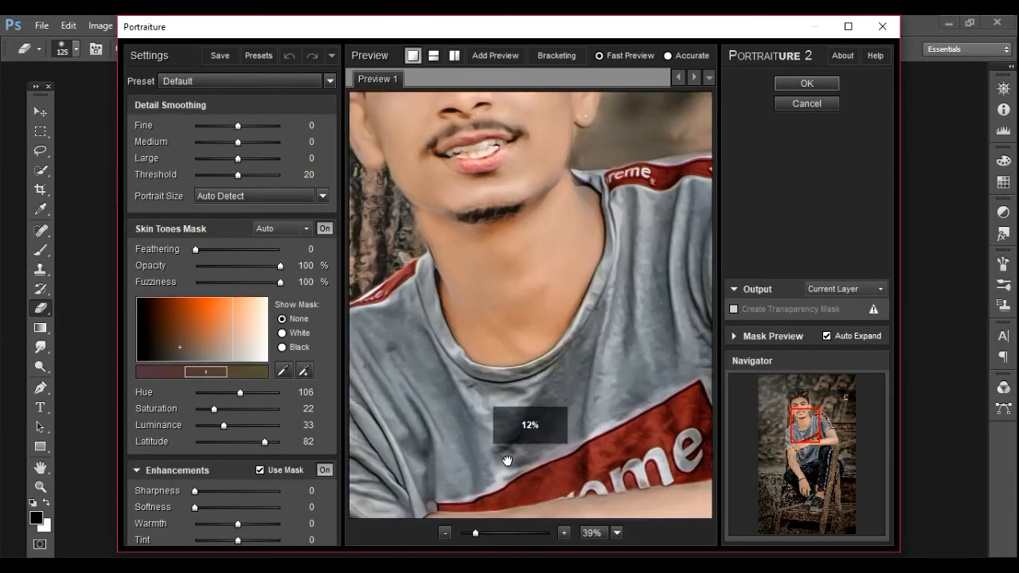
{"action": "left_click", "coordinate": [803, 85]}
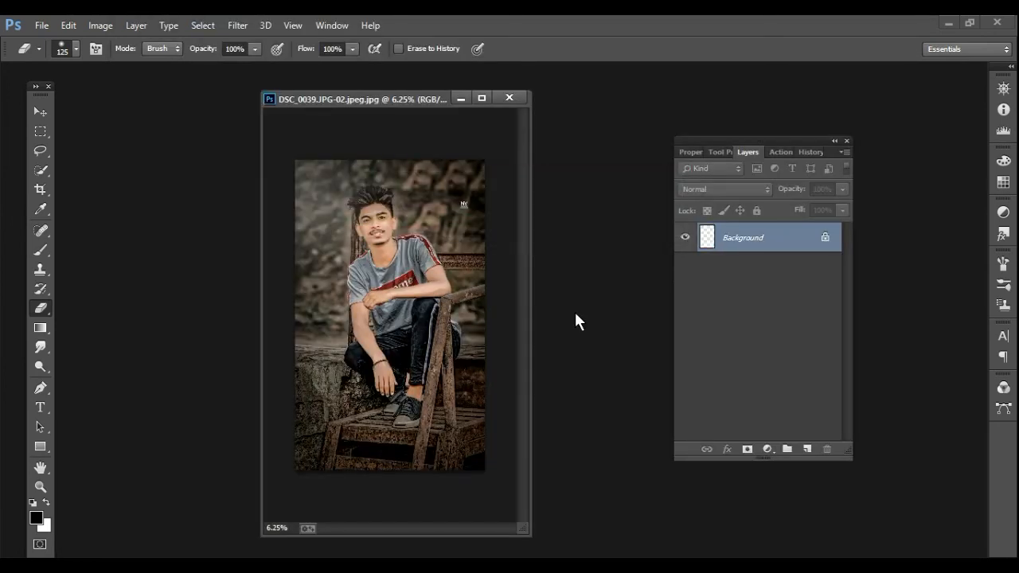
Step: Save the portrait in the editzz folder as the JPEG cb.jpg with Maximum quality 12 and Progressive format
{"action": "key", "text": "ctrl+shift+s"}
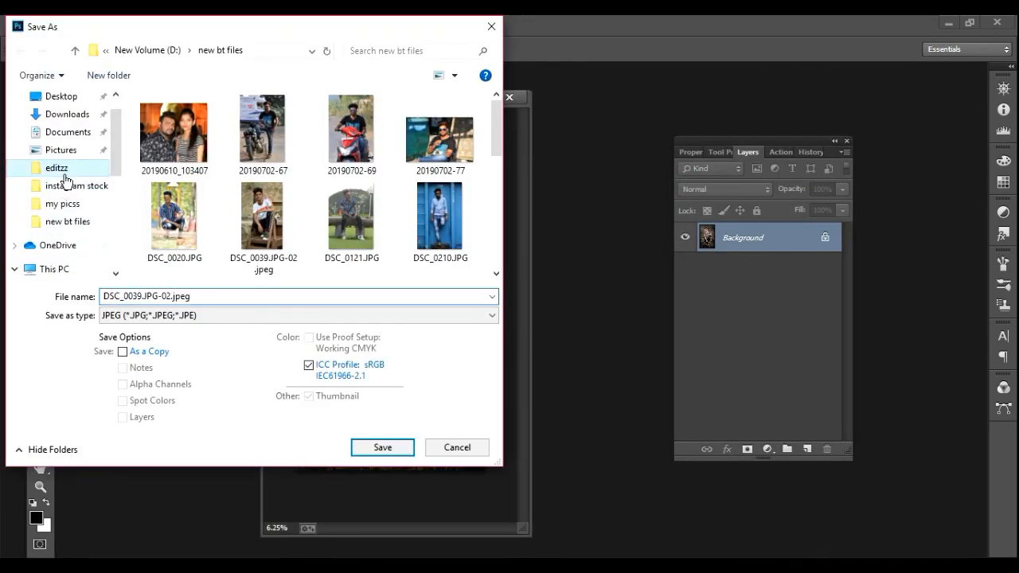
{"action": "left_click", "coordinate": [64, 175]}
{"action": "type", "text": "d1"}
{"action": "left_click", "coordinate": [383, 447]}
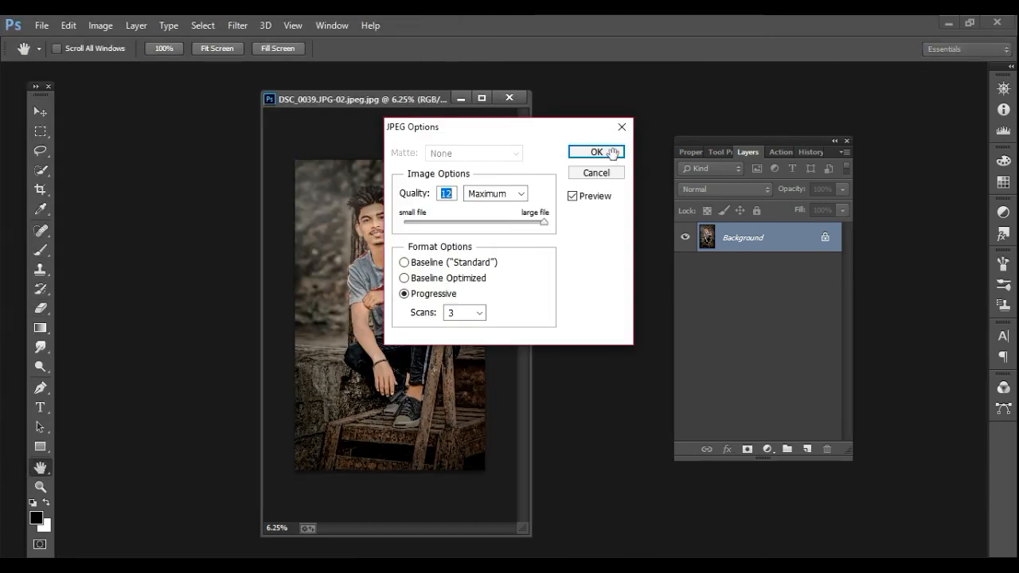
{"action": "left_click", "coordinate": [615, 152]}
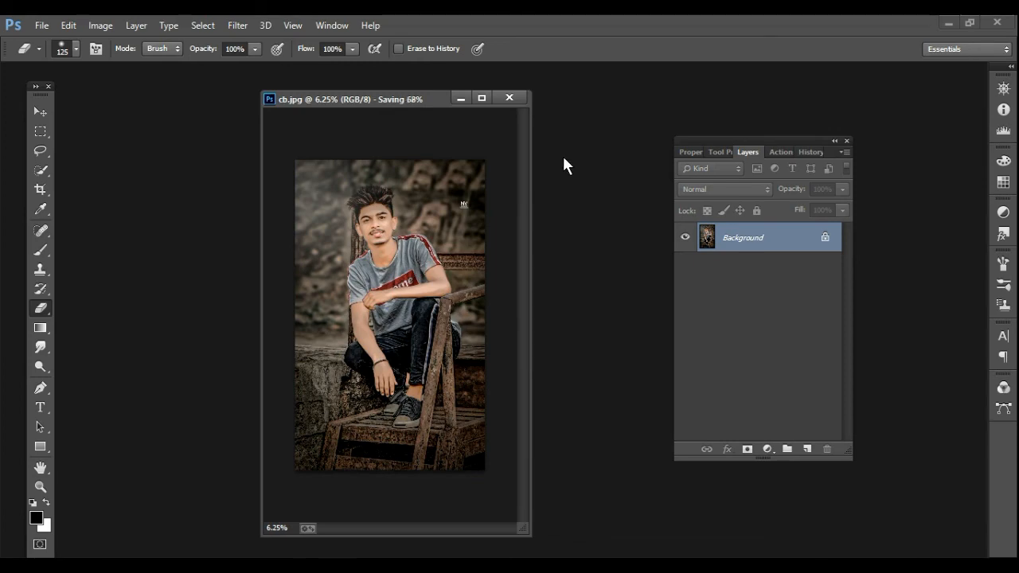